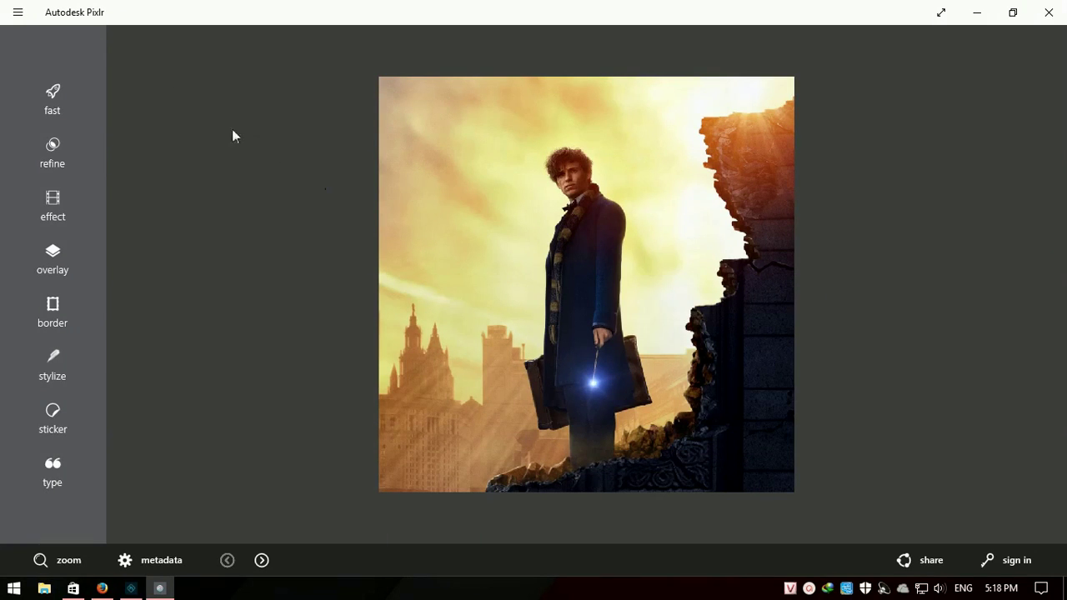
Step: Switch to Photoshop Express and compare the edited photo with the original
{"action": "left_click", "coordinate": [130, 589]}
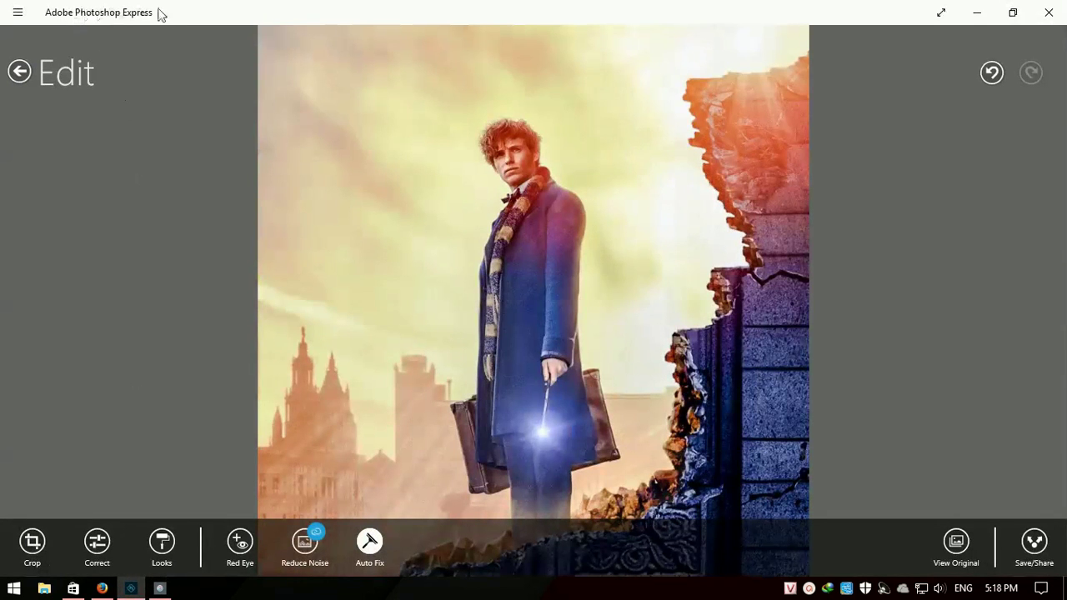
{"action": "left_click", "coordinate": [957, 543]}
{"action": "left_click", "coordinate": [956, 544]}
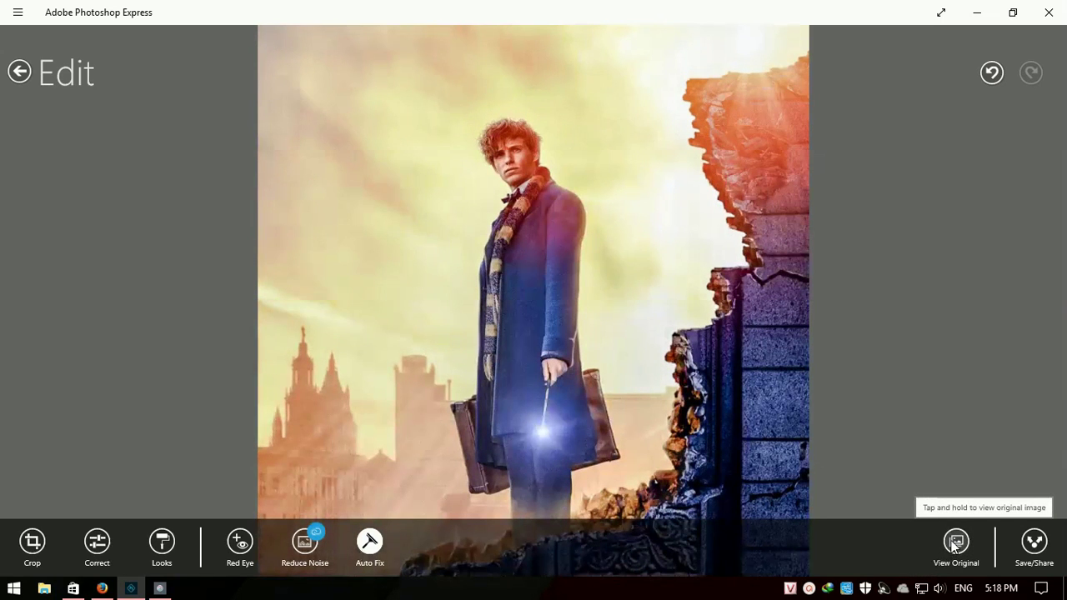
Step: Turn off Auto Fix, then cancel the save prompt to stay in the editor
{"action": "left_click", "coordinate": [369, 542]}
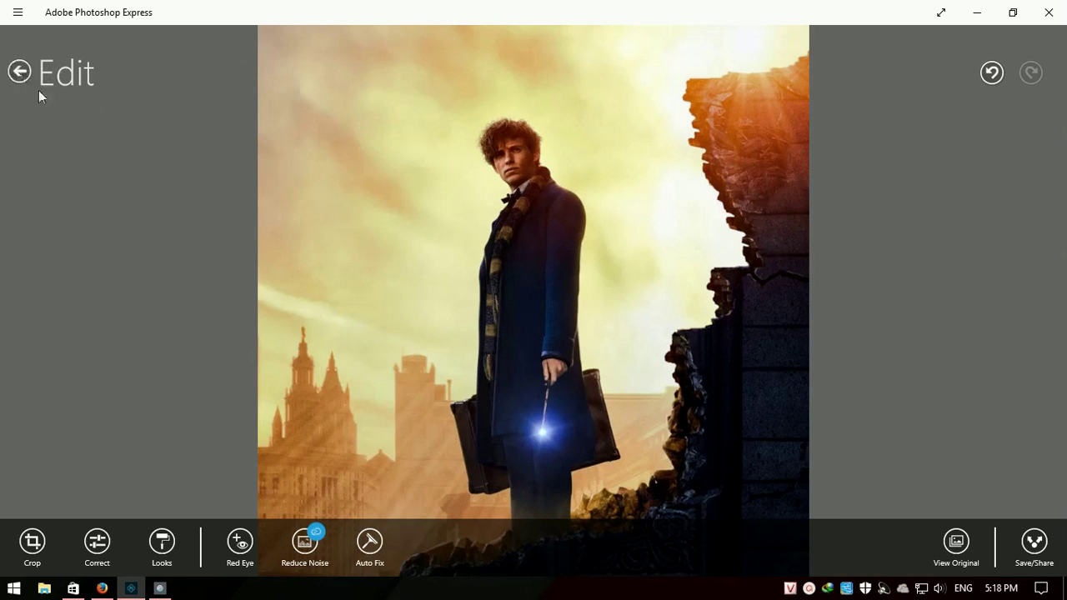
{"action": "left_click", "coordinate": [19, 71]}
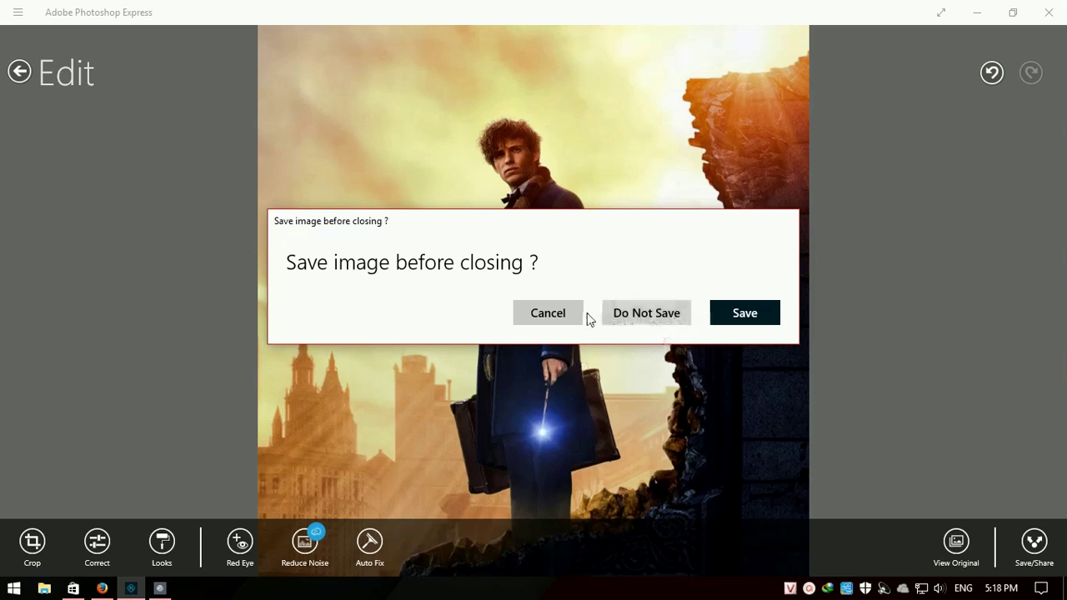
{"action": "left_click", "coordinate": [550, 314]}
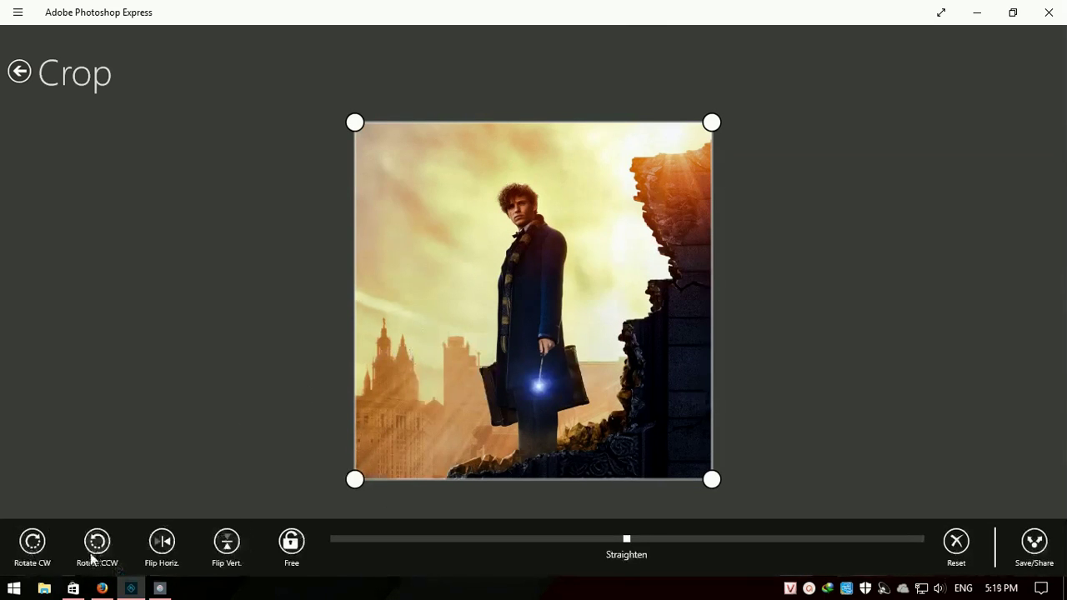
Step: Try resizing the crop box, then rotate the photo back to upright
{"action": "left_click_drag", "start_coordinate": [355, 125], "coordinate": [322, 102]}
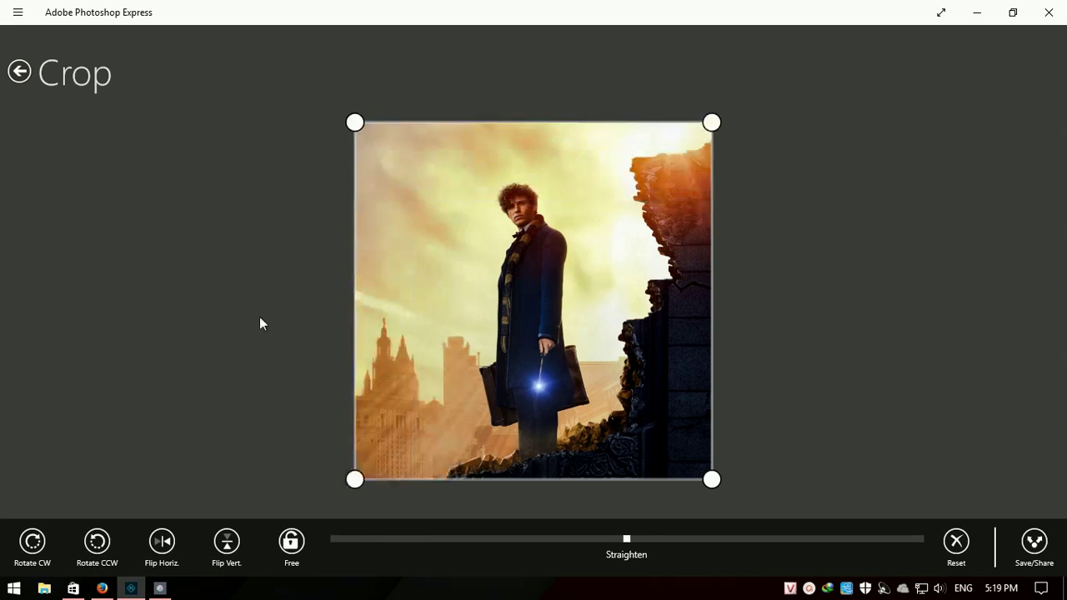
{"action": "left_click", "coordinate": [96, 542]}
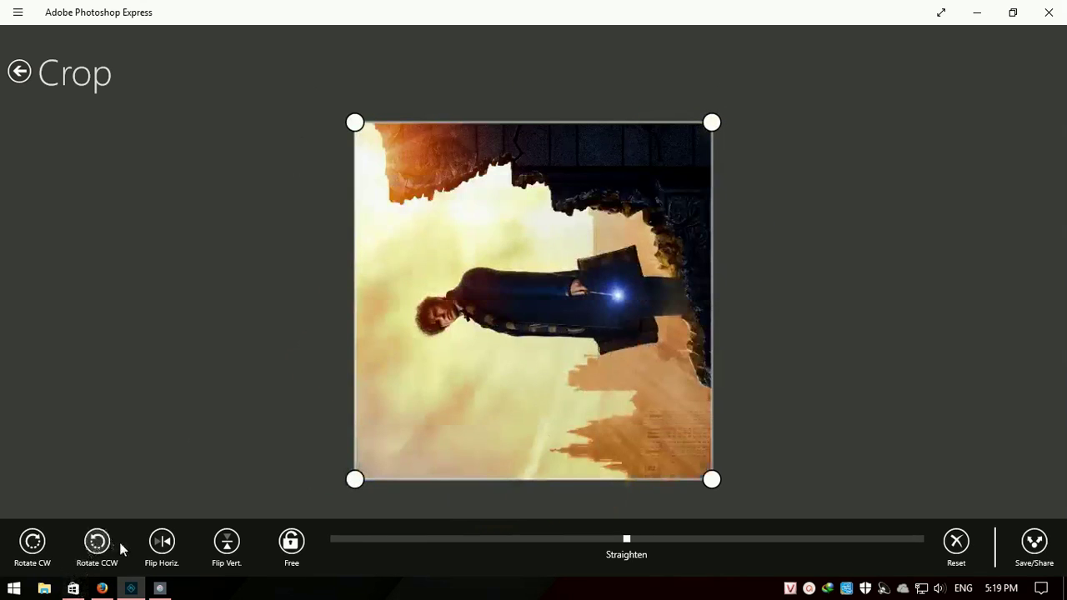
{"action": "left_click", "coordinate": [97, 544]}
{"action": "left_click", "coordinate": [97, 544]}
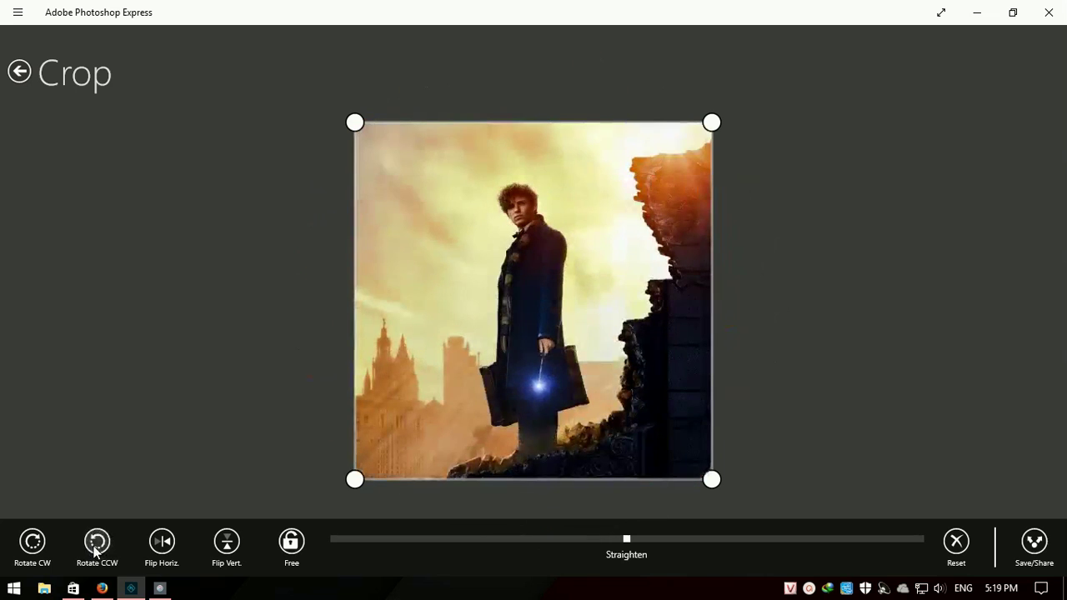
Step: Try Free ratio and a slight straighten, reset to level, and open Correct
{"action": "left_click", "coordinate": [292, 544]}
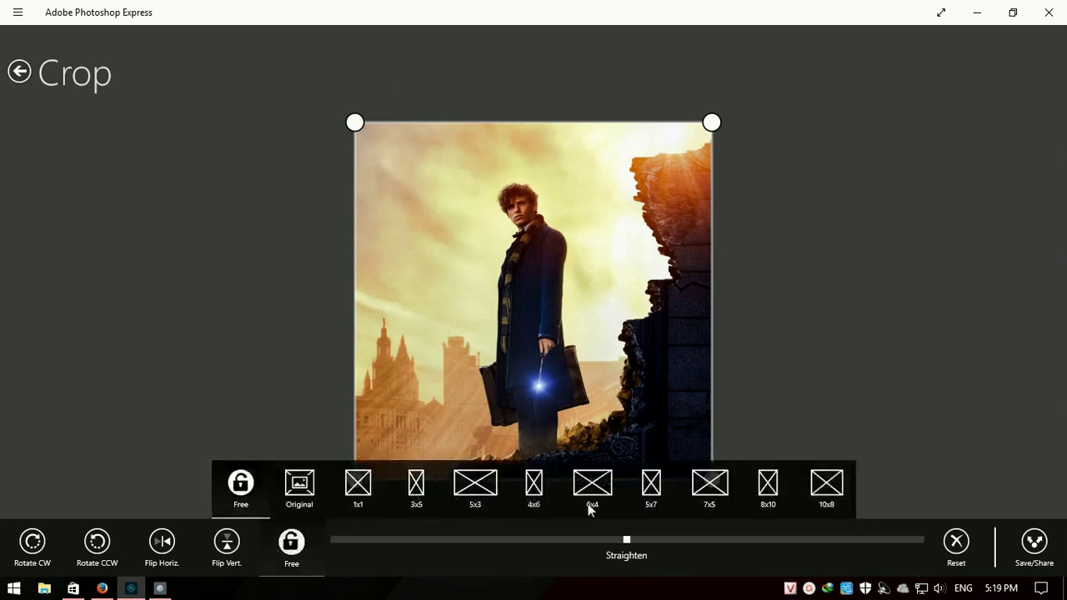
{"action": "left_click", "coordinate": [329, 440]}
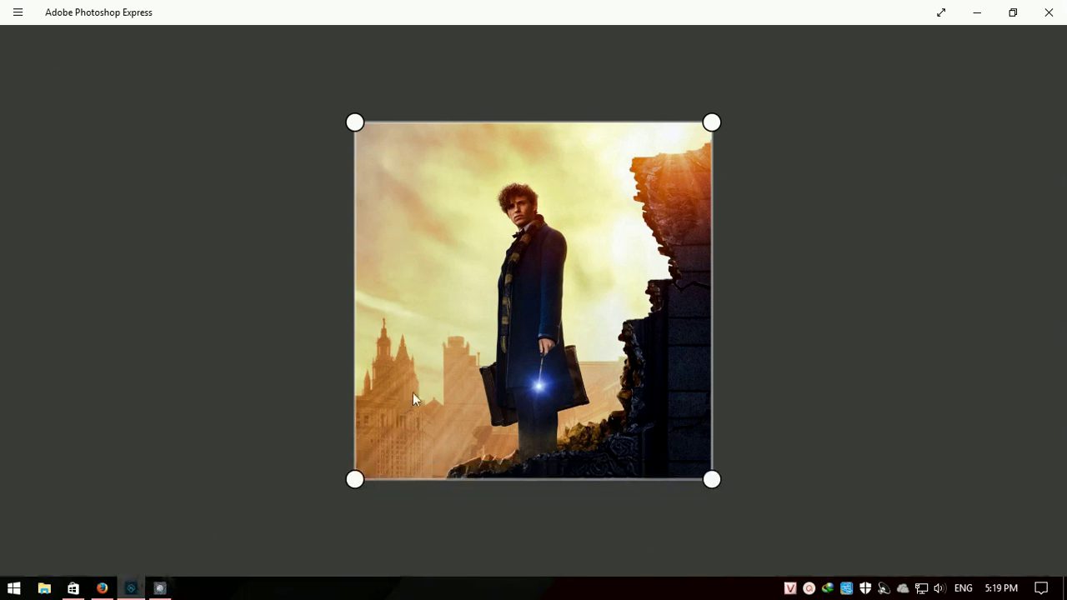
{"action": "mouse_move", "coordinate": [627, 540]}
{"action": "left_mouse_down"}
{"action": "mouse_move", "coordinate": [596, 540]}
{"action": "mouse_move", "coordinate": [621, 541]}
{"action": "left_mouse_up"}
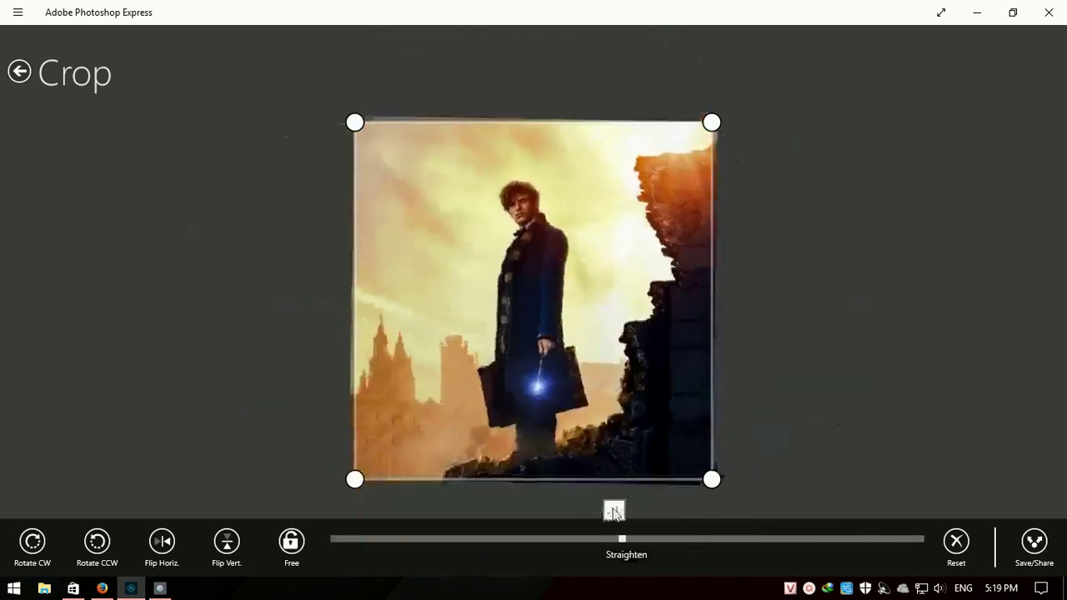
{"action": "left_click", "coordinate": [956, 542]}
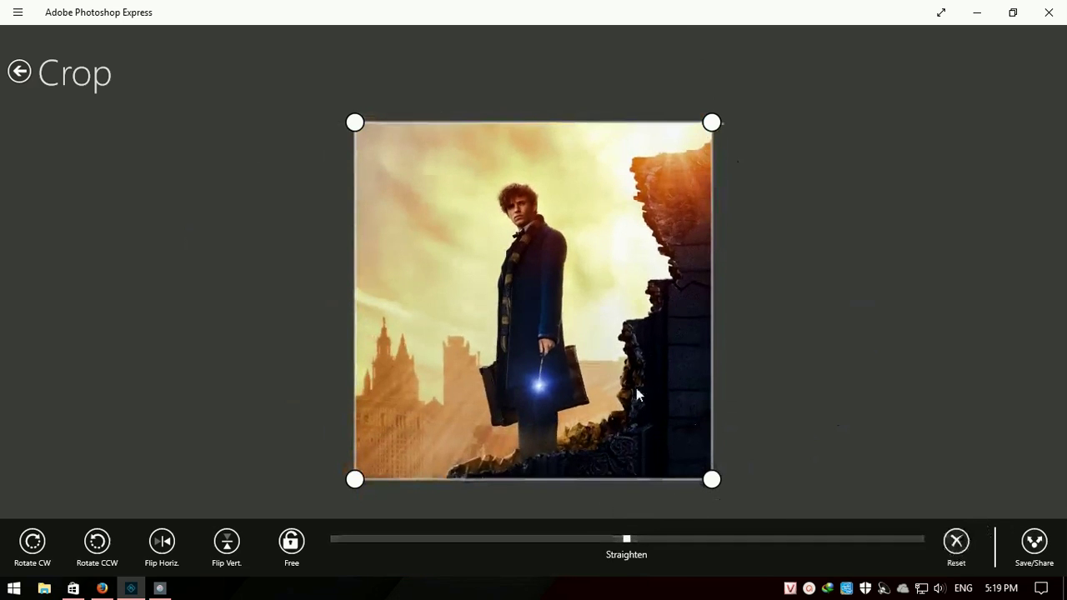
{"action": "left_click", "coordinate": [19, 72]}
{"action": "left_click", "coordinate": [99, 542]}
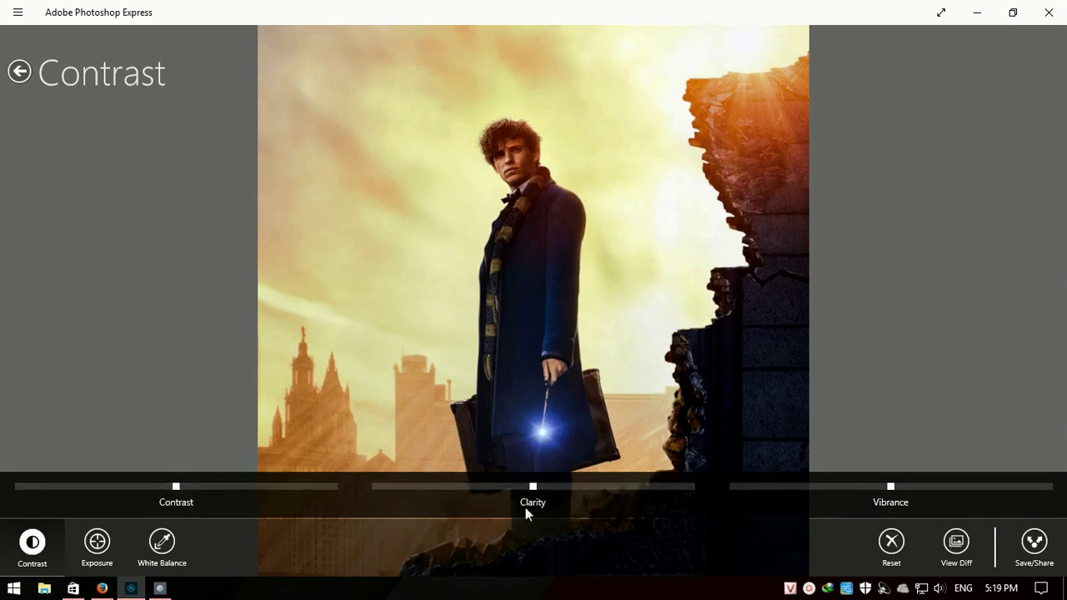
Step: Set contrast to -100, vibrance to 100 and clarity to -40, then open Exposure
{"action": "left_click_drag", "start_coordinate": [176, 486], "coordinate": [48, 486]}
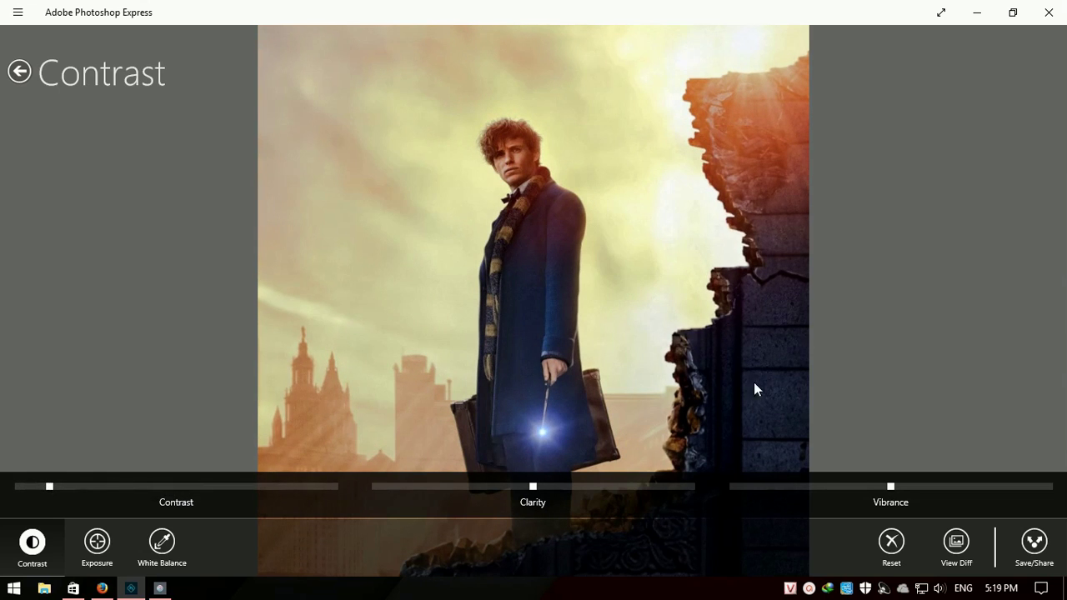
{"action": "left_click_drag", "start_coordinate": [50, 487], "coordinate": [16, 487]}
{"action": "mouse_move", "coordinate": [891, 486]}
{"action": "left_mouse_down"}
{"action": "mouse_move", "coordinate": [1060, 486]}
{"action": "mouse_move", "coordinate": [1014, 486]}
{"action": "left_mouse_up"}
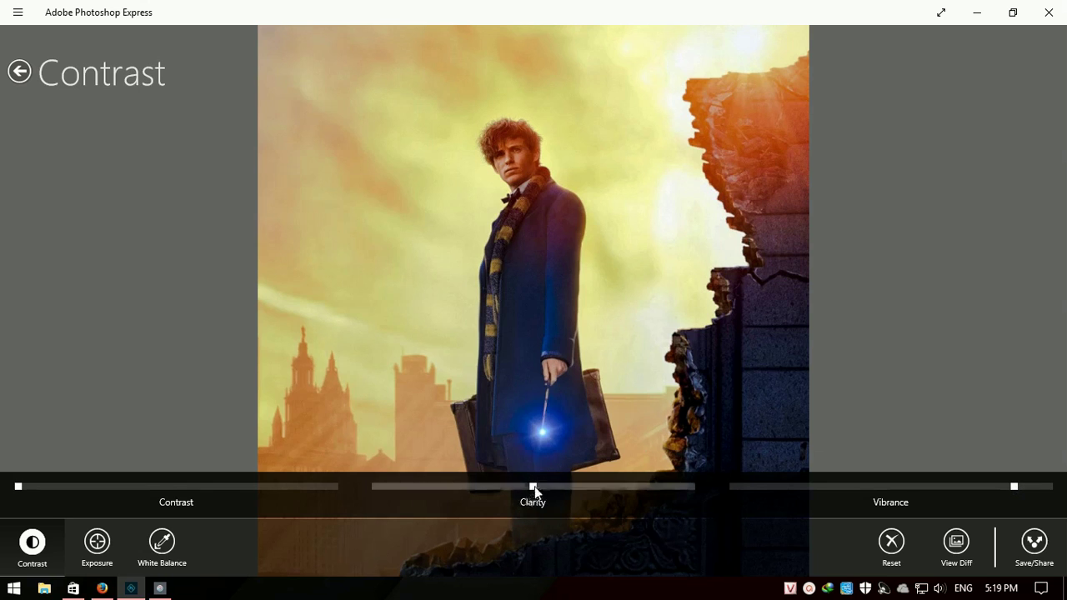
{"action": "mouse_move", "coordinate": [532, 486]}
{"action": "left_mouse_down"}
{"action": "mouse_move", "coordinate": [470, 486]}
{"action": "mouse_move", "coordinate": [532, 487]}
{"action": "left_mouse_up"}
{"action": "left_click", "coordinate": [96, 544]}
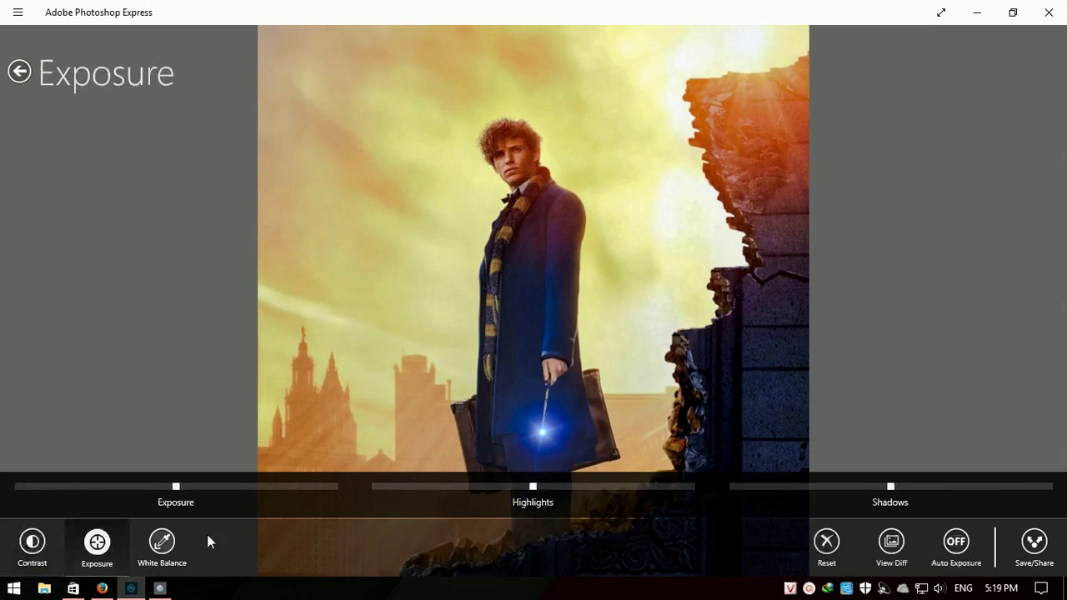
Step: Raise exposure to 39, nudge highlights up and darken the shadows
{"action": "left_click_drag", "start_coordinate": [176, 487], "coordinate": [229, 488]}
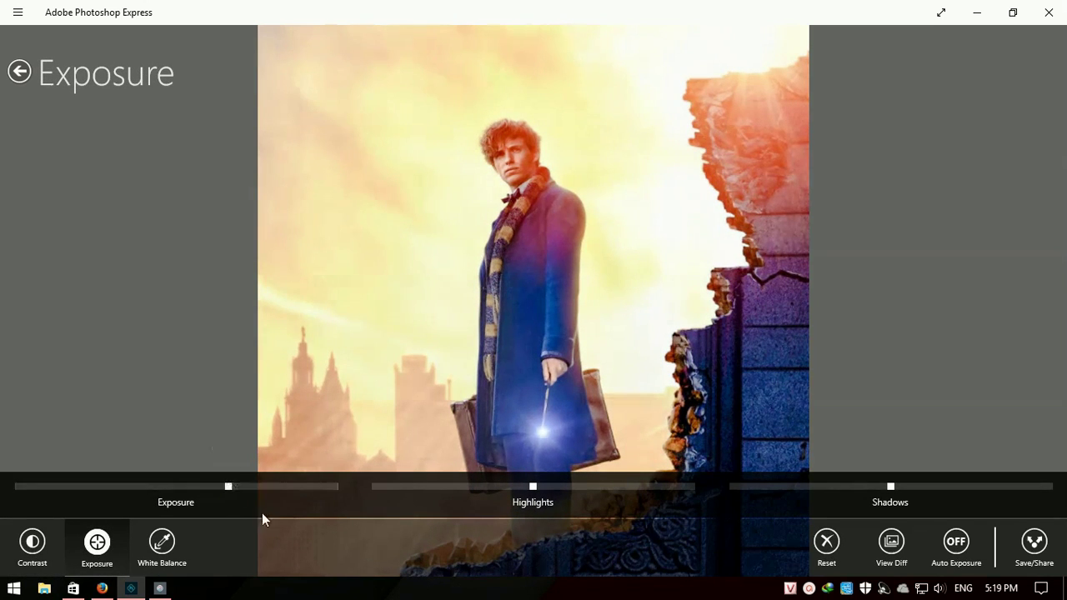
{"action": "mouse_move", "coordinate": [533, 488]}
{"action": "left_mouse_down"}
{"action": "mouse_move", "coordinate": [692, 488]}
{"action": "mouse_move", "coordinate": [537, 487]}
{"action": "left_mouse_up"}
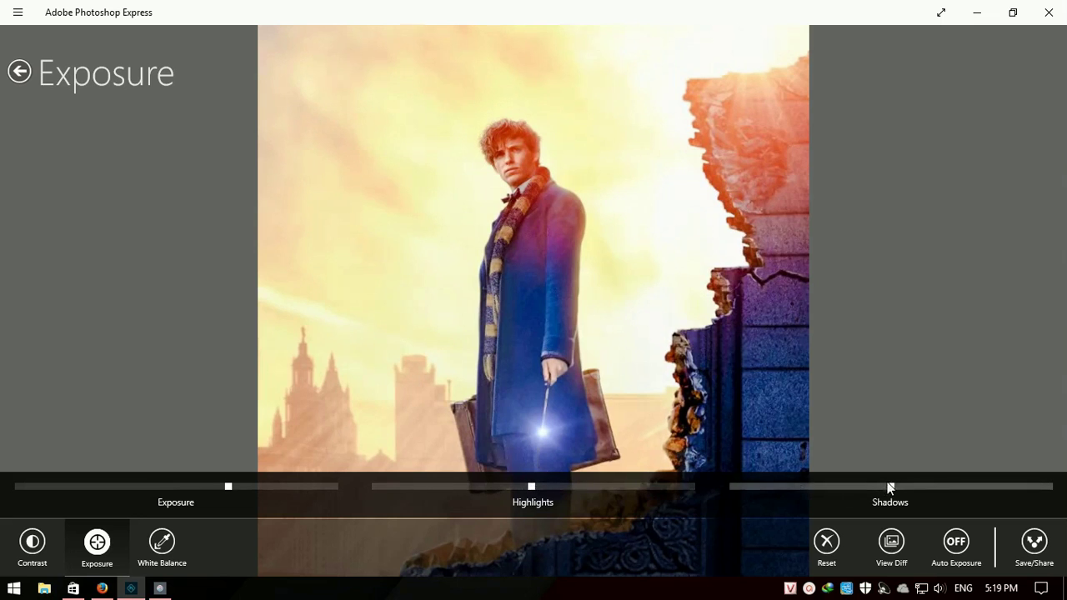
{"action": "mouse_move", "coordinate": [890, 488]}
{"action": "left_mouse_down"}
{"action": "mouse_move", "coordinate": [765, 489]}
{"action": "mouse_move", "coordinate": [981, 486]}
{"action": "mouse_move", "coordinate": [880, 487]}
{"action": "left_mouse_up"}
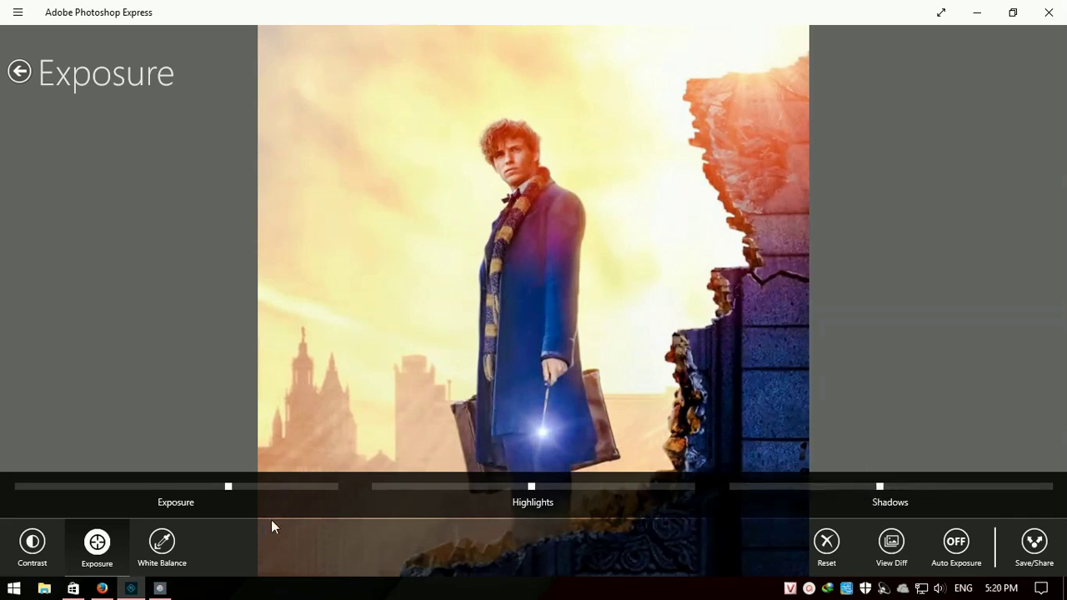
Step: Try temperature and tint in White Balance, then reset it to defaults
{"action": "left_click", "coordinate": [162, 542]}
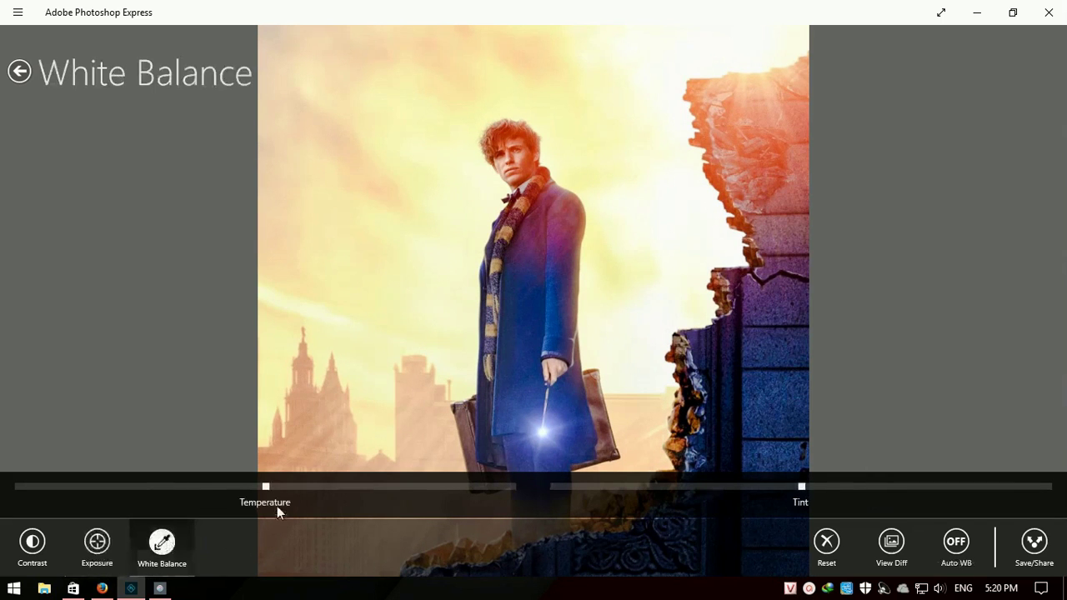
{"action": "mouse_move", "coordinate": [265, 487]}
{"action": "left_mouse_down"}
{"action": "mouse_move", "coordinate": [225, 489]}
{"action": "mouse_move", "coordinate": [302, 487]}
{"action": "left_mouse_up"}
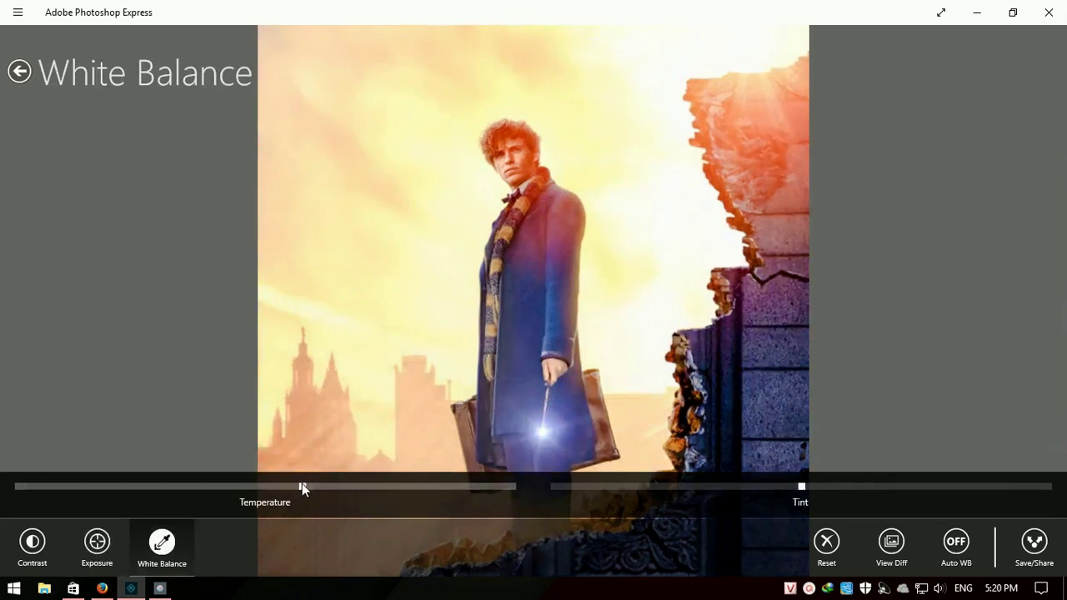
{"action": "mouse_move", "coordinate": [802, 489]}
{"action": "left_mouse_down"}
{"action": "mouse_move", "coordinate": [1051, 488]}
{"action": "mouse_move", "coordinate": [802, 488]}
{"action": "left_mouse_up"}
{"action": "left_click", "coordinate": [827, 542]}
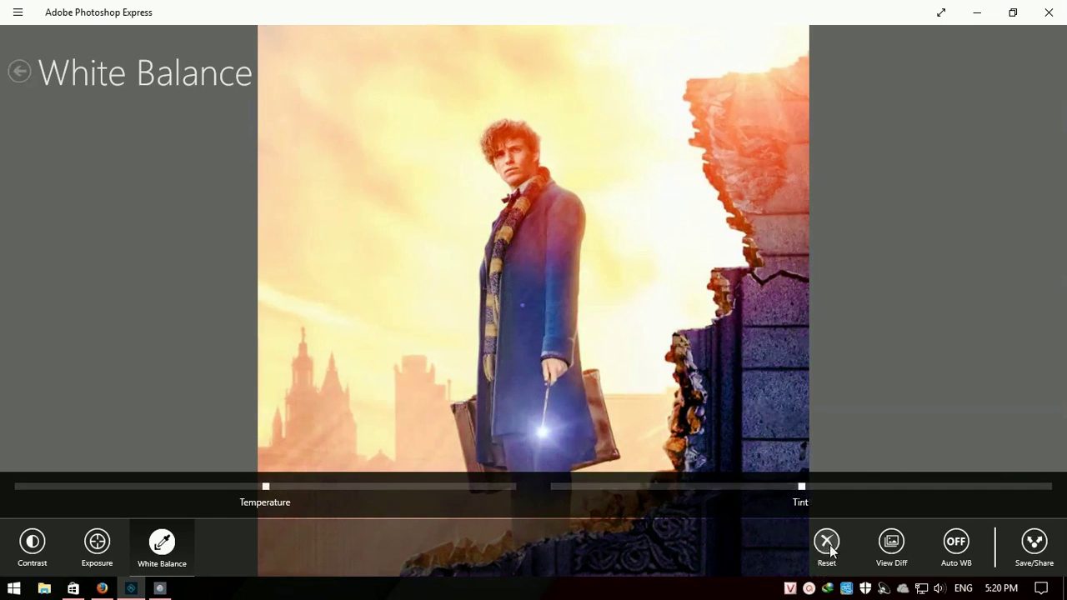
Step: Try the Koi and Haze looks, then remove any look from the photo
{"action": "left_click", "coordinate": [20, 72]}
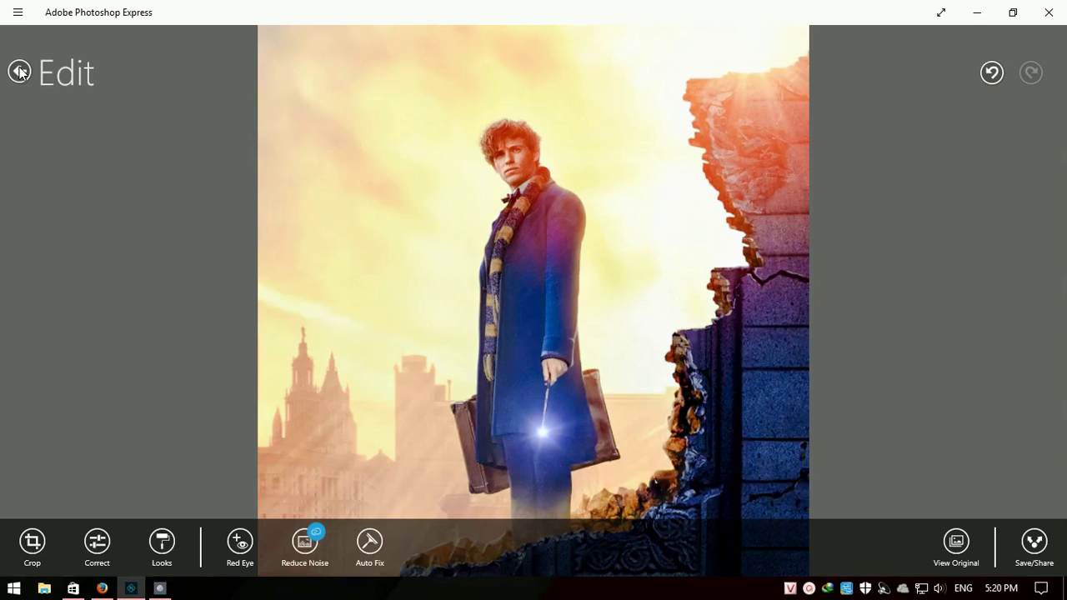
{"action": "left_click", "coordinate": [162, 544]}
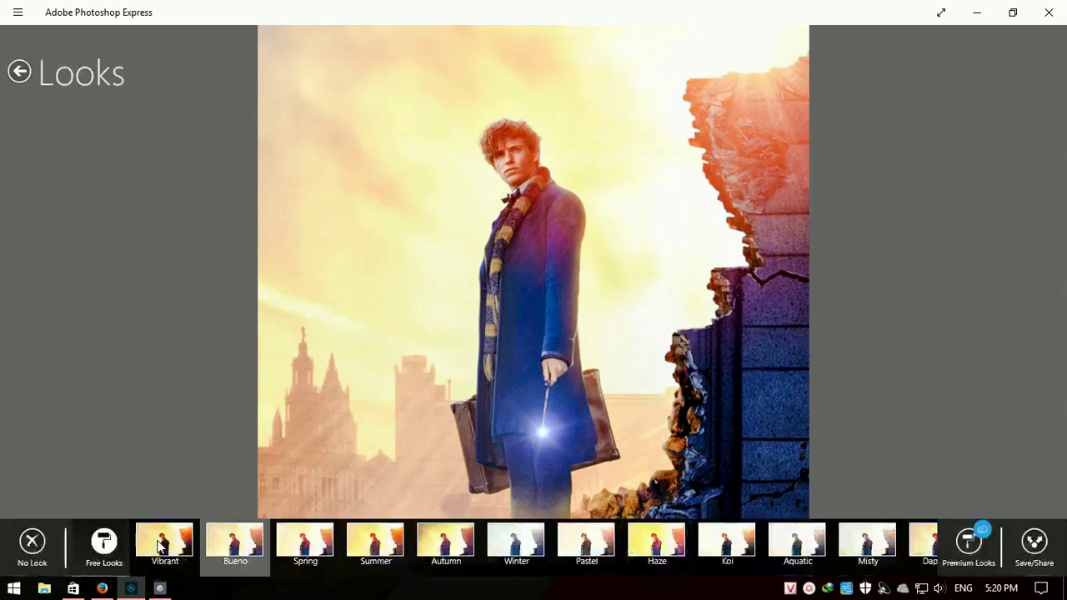
{"action": "left_click", "coordinate": [732, 546]}
{"action": "left_click", "coordinate": [667, 550]}
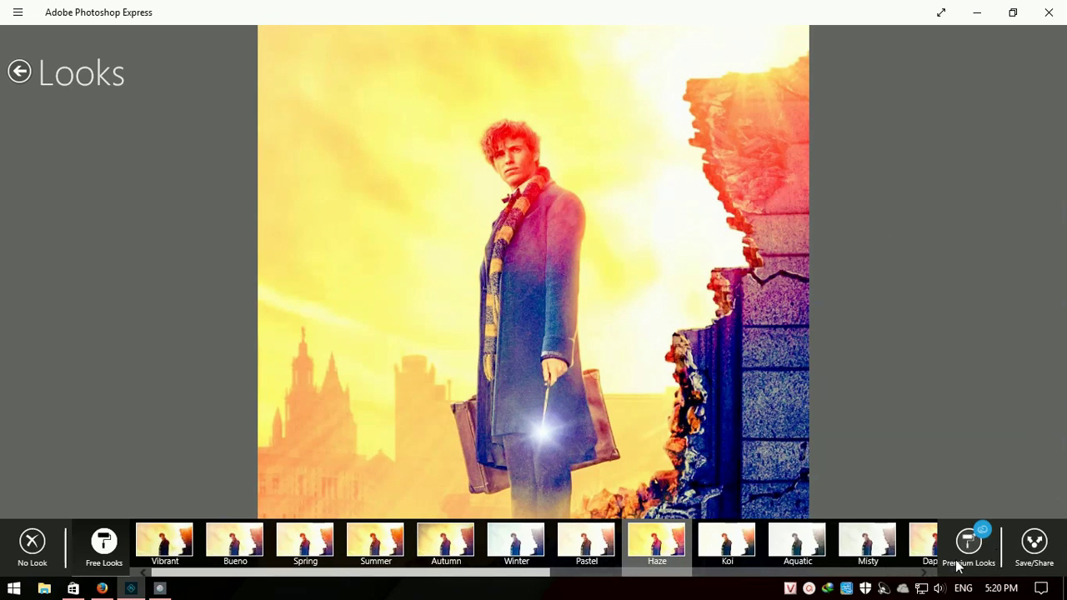
{"action": "left_click", "coordinate": [33, 542]}
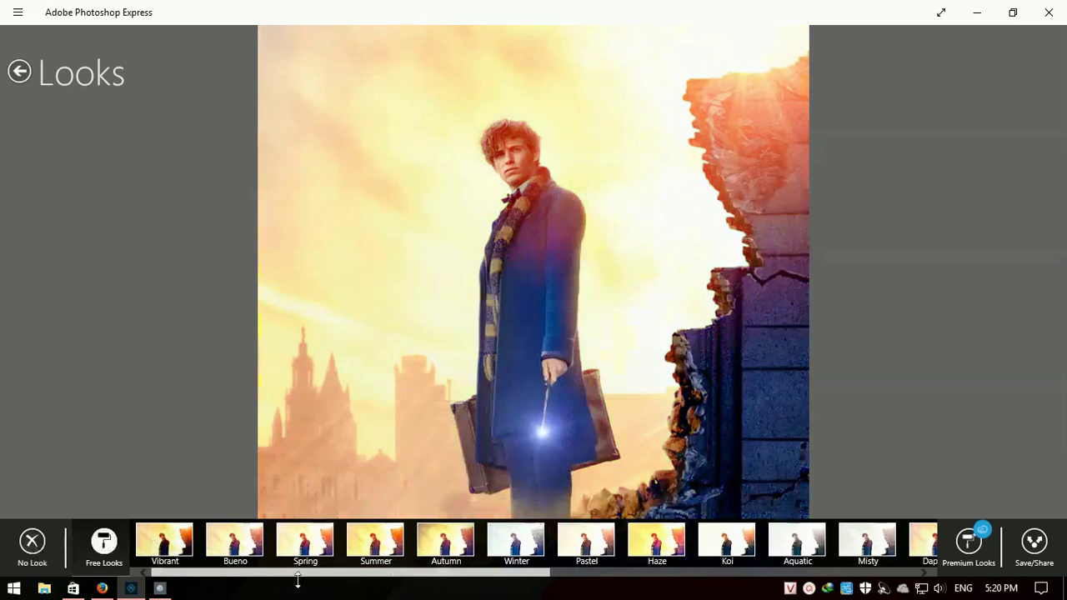
{"action": "left_click", "coordinate": [18, 72]}
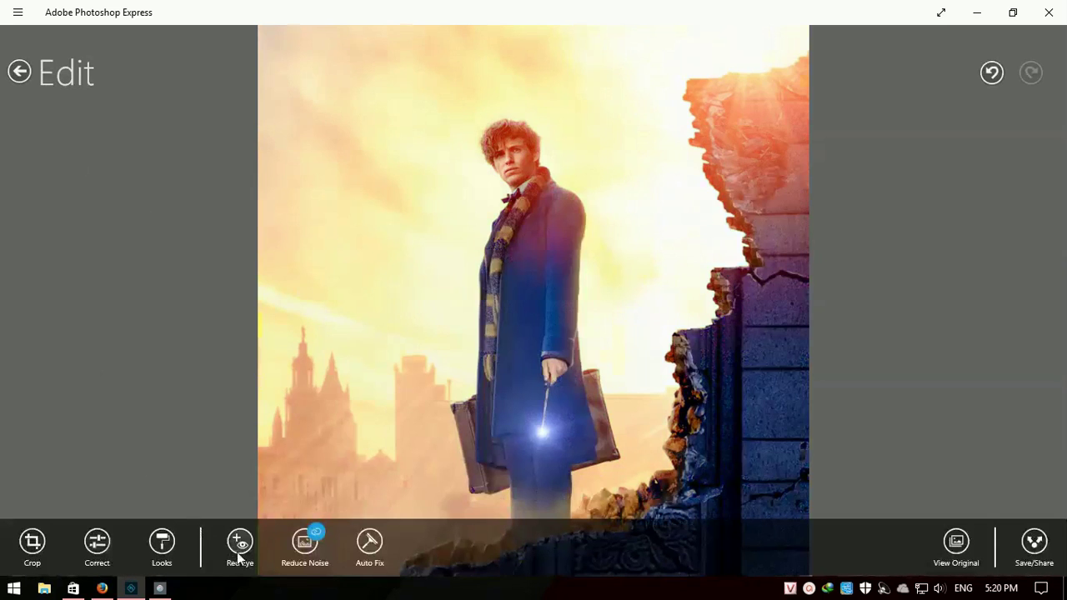
Step: Apply a red-eye fix to the man's face, then undo it
{"action": "left_click", "coordinate": [237, 548]}
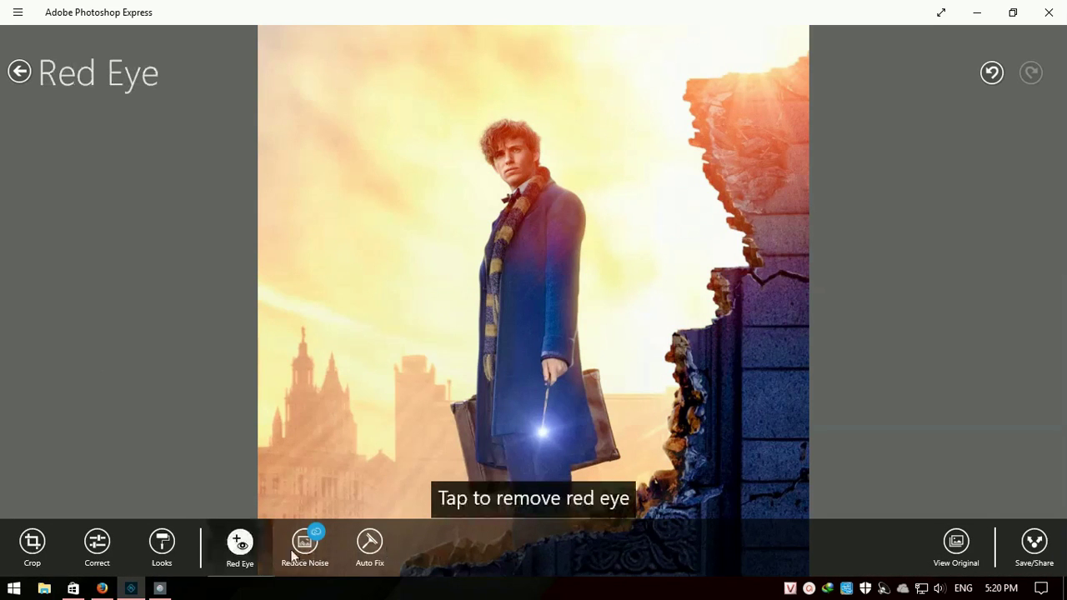
{"action": "left_click", "coordinate": [516, 149]}
{"action": "left_click", "coordinate": [993, 73]}
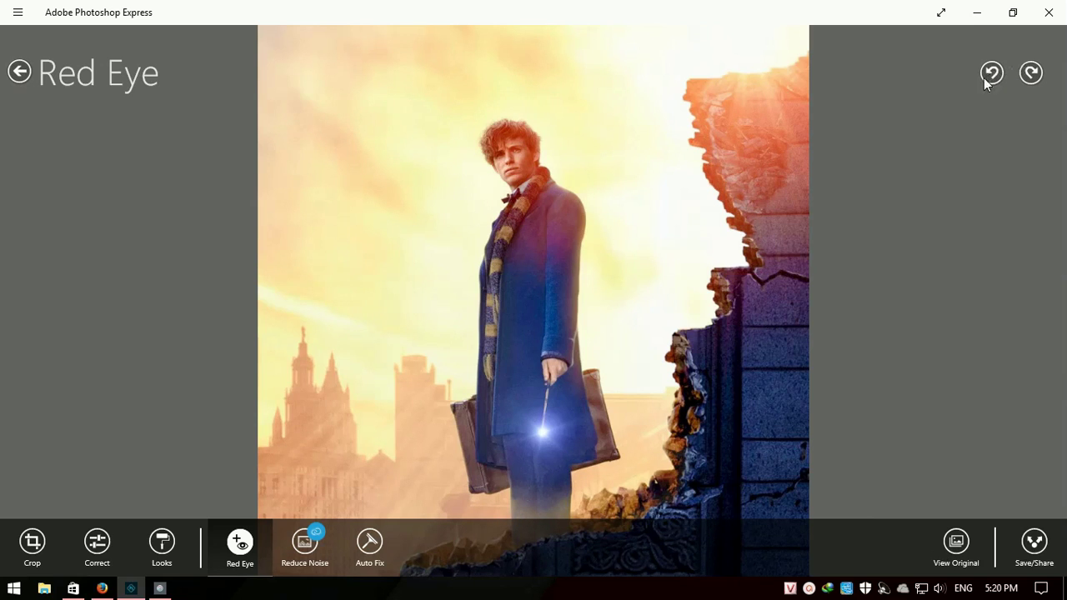
Step: Max out luminance and colour noise reduction, then preview the smoothed photo larger
{"action": "left_click", "coordinate": [305, 546]}
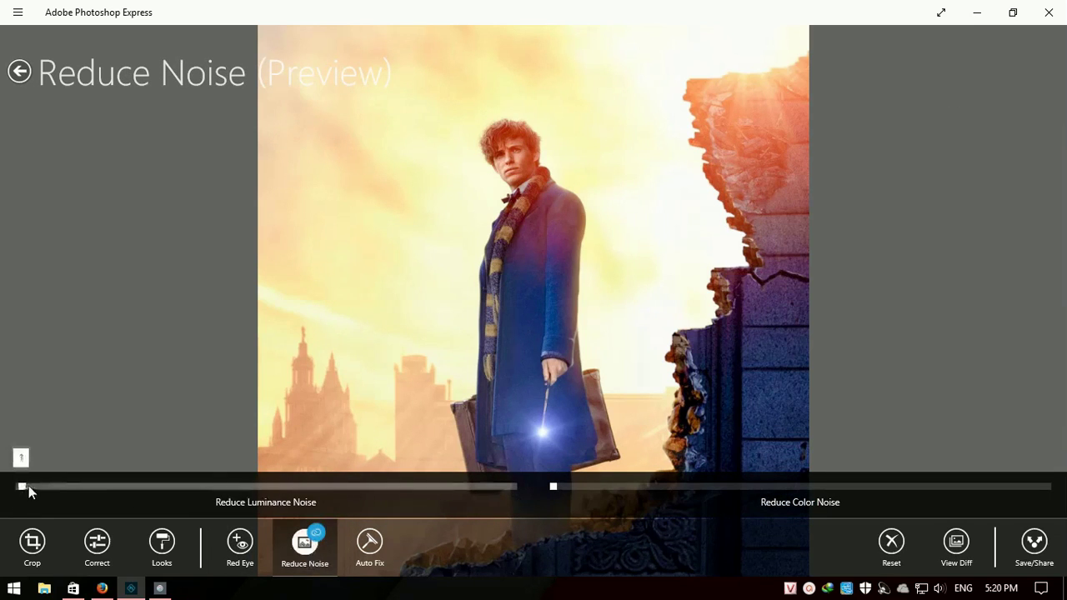
{"action": "left_click_drag", "start_coordinate": [19, 487], "coordinate": [517, 488]}
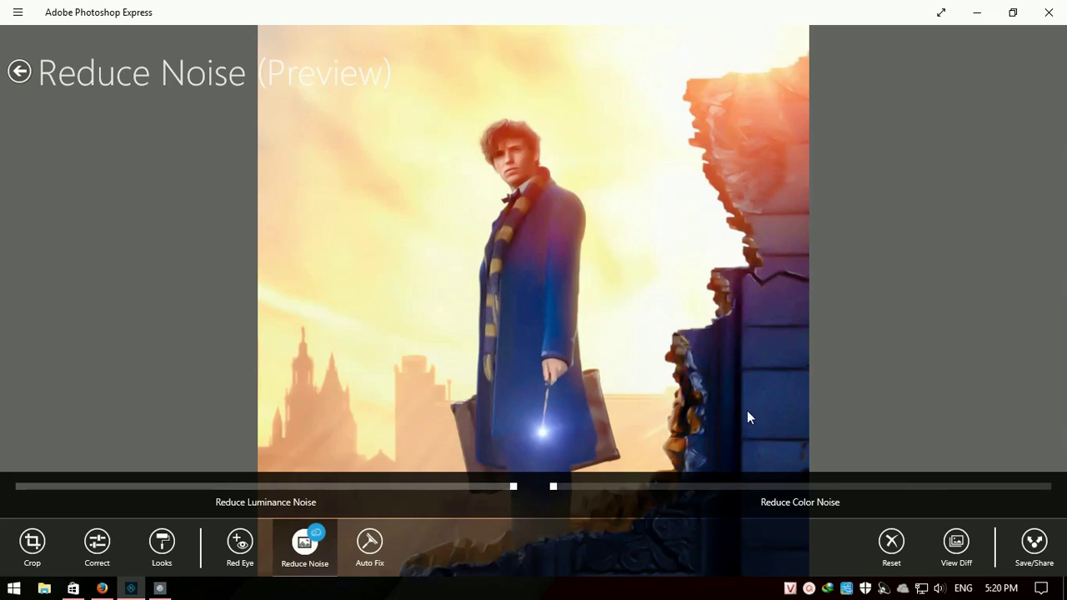
{"action": "left_click_drag", "start_coordinate": [553, 487], "coordinate": [1048, 487]}
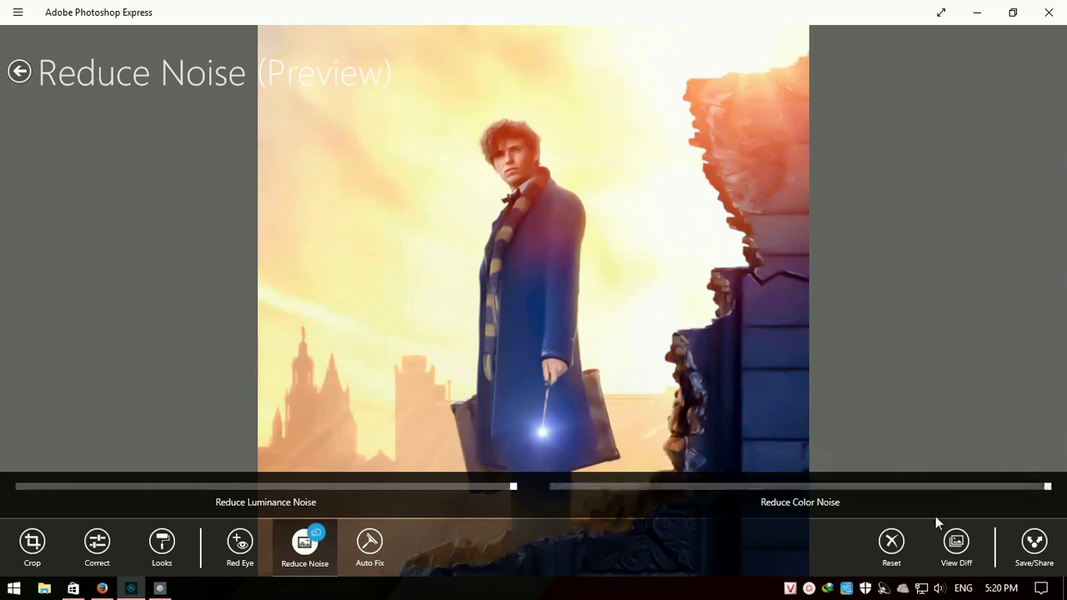
{"action": "left_click", "coordinate": [192, 241]}
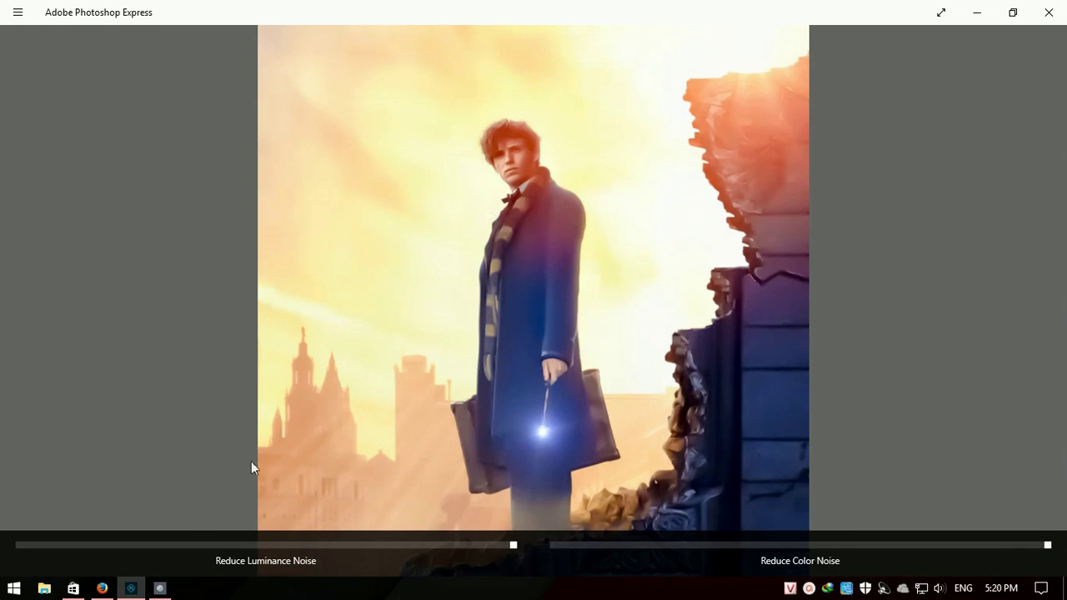
Step: Switch to Pixlr and pull the crop box in from the top-left corner
{"action": "left_click", "coordinate": [158, 589]}
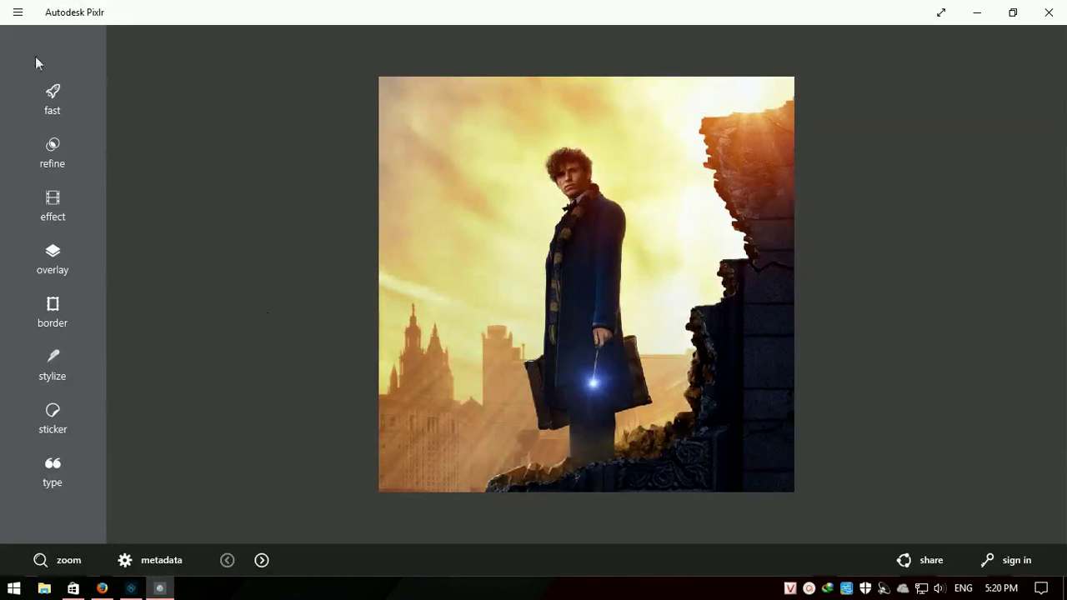
{"action": "left_click", "coordinate": [52, 99]}
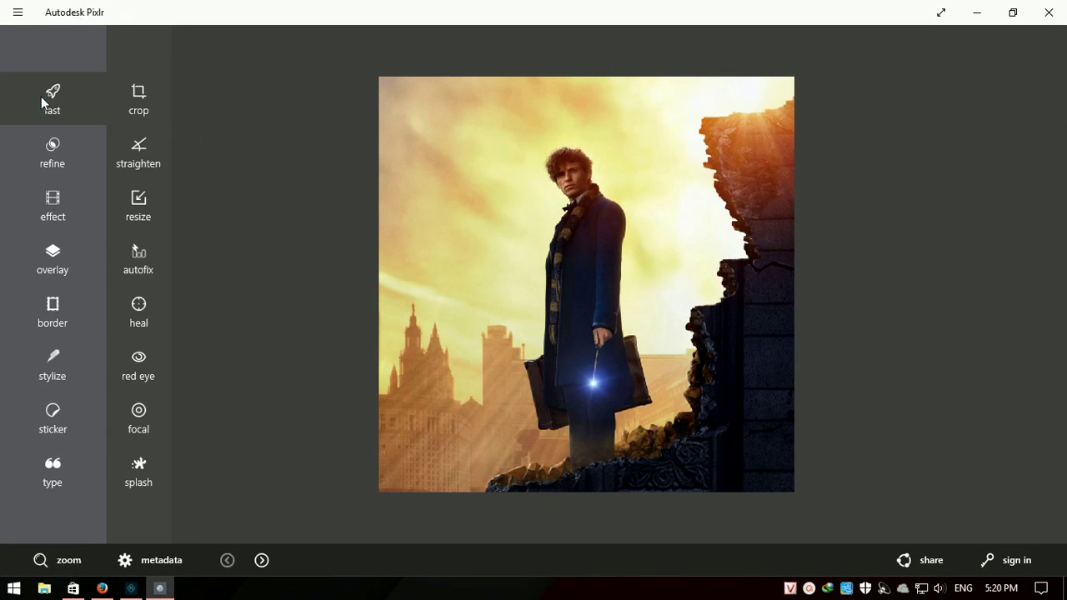
{"action": "left_click", "coordinate": [139, 98]}
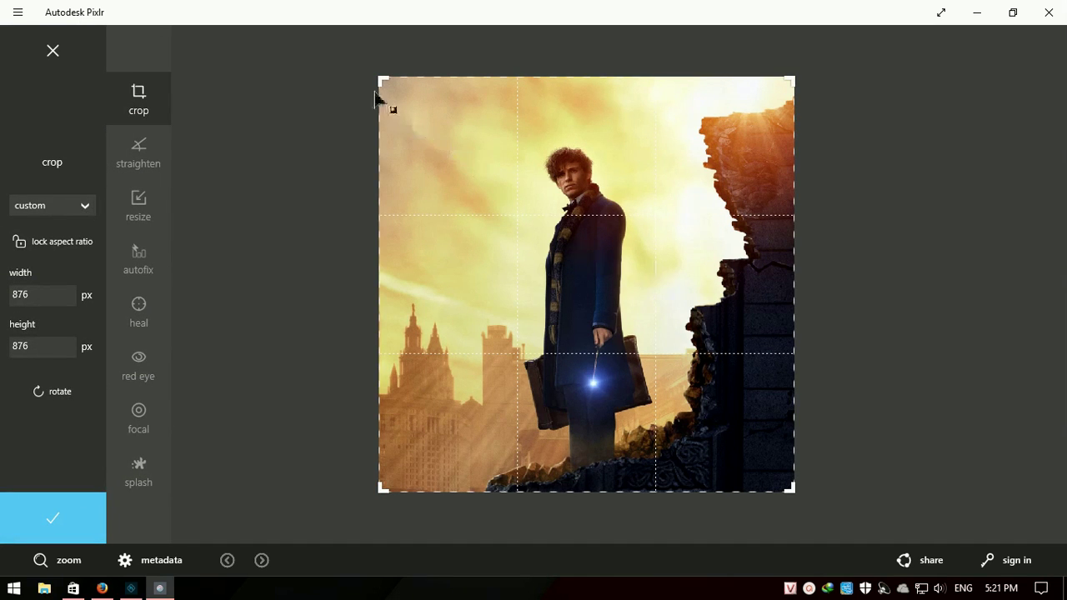
{"action": "mouse_move", "coordinate": [381, 80]}
{"action": "left_mouse_down"}
{"action": "mouse_move", "coordinate": [409, 93]}
{"action": "mouse_move", "coordinate": [361, 68]}
{"action": "left_mouse_up"}
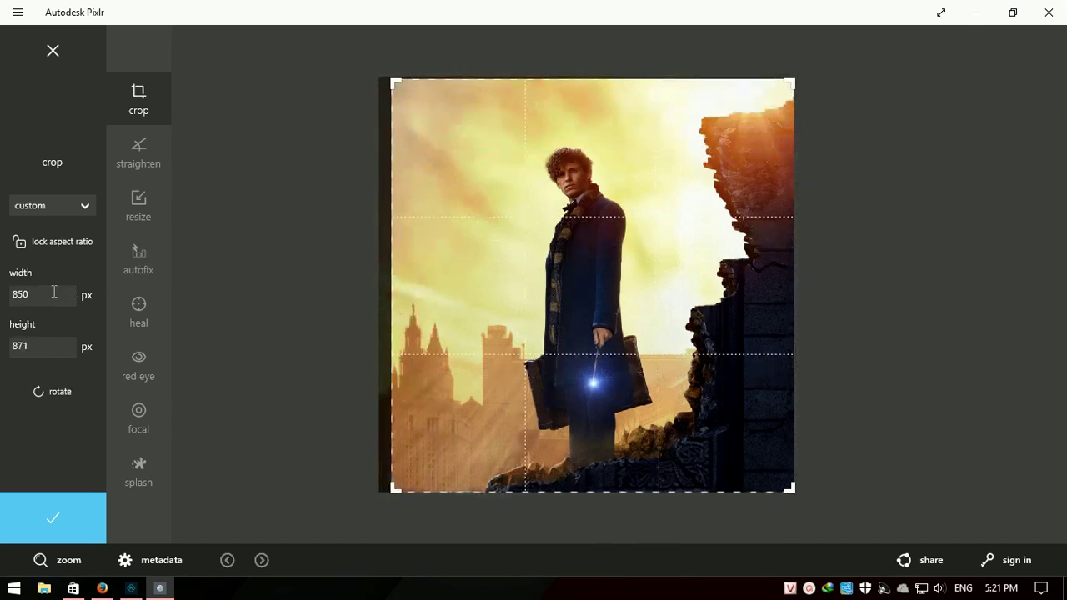
Step: Edit the crop width value and keep the Custom aspect ratio
{"action": "double_click", "coordinate": [25, 294]}
{"action": "left_click", "coordinate": [14, 246]}
{"action": "left_click", "coordinate": [85, 205]}
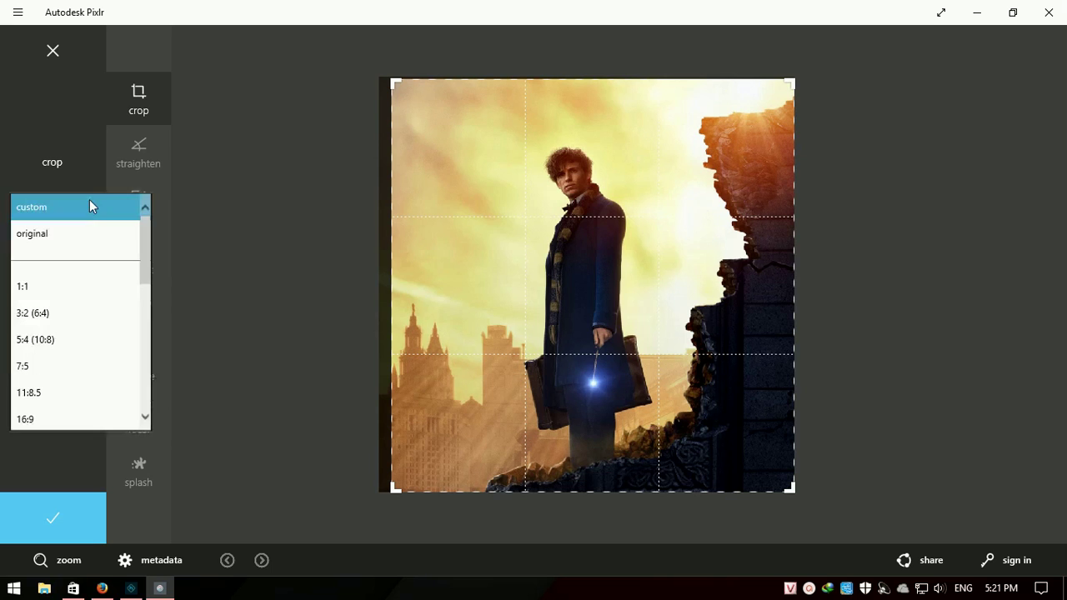
{"action": "mouse_move", "coordinate": [145, 250]}
{"action": "left_mouse_down"}
{"action": "mouse_move", "coordinate": [144, 406]}
{"action": "mouse_move", "coordinate": [145, 217]}
{"action": "left_mouse_up"}
{"action": "left_click", "coordinate": [247, 279]}
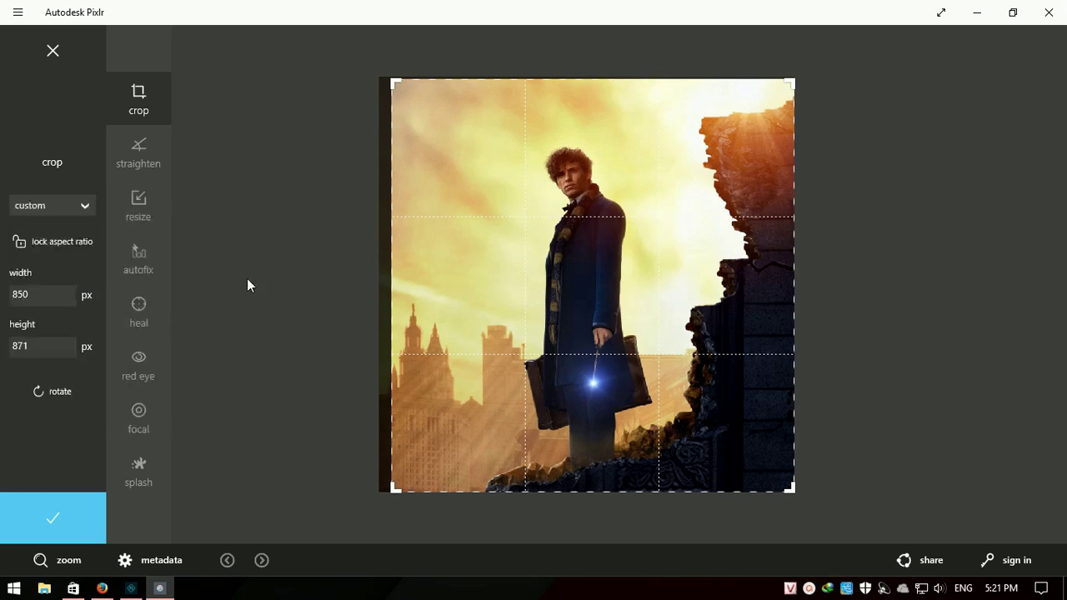
{"action": "left_click", "coordinate": [139, 202]}
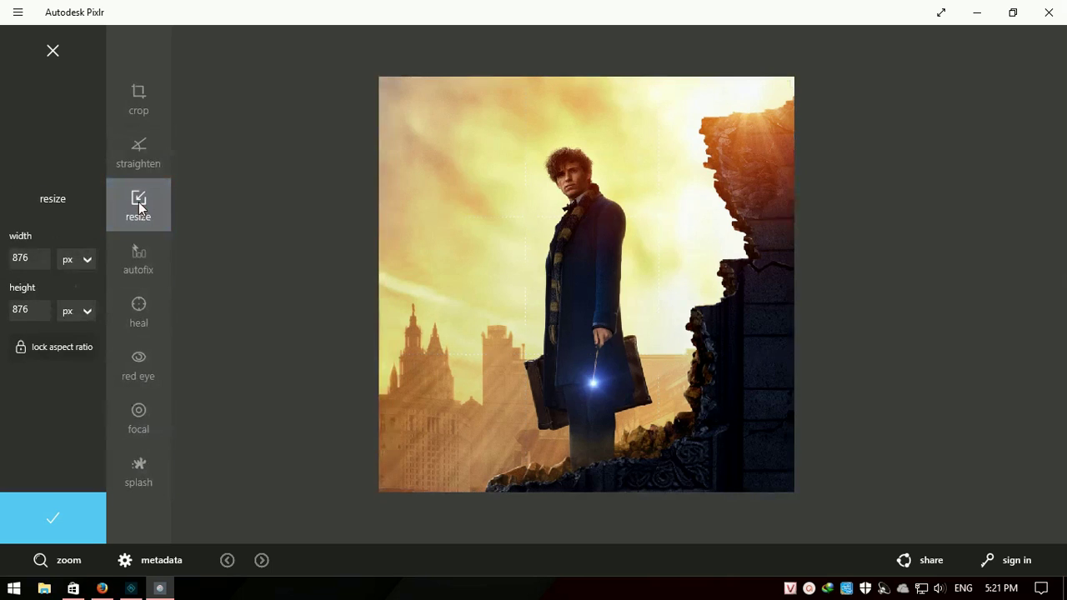
{"action": "left_click", "coordinate": [130, 166]}
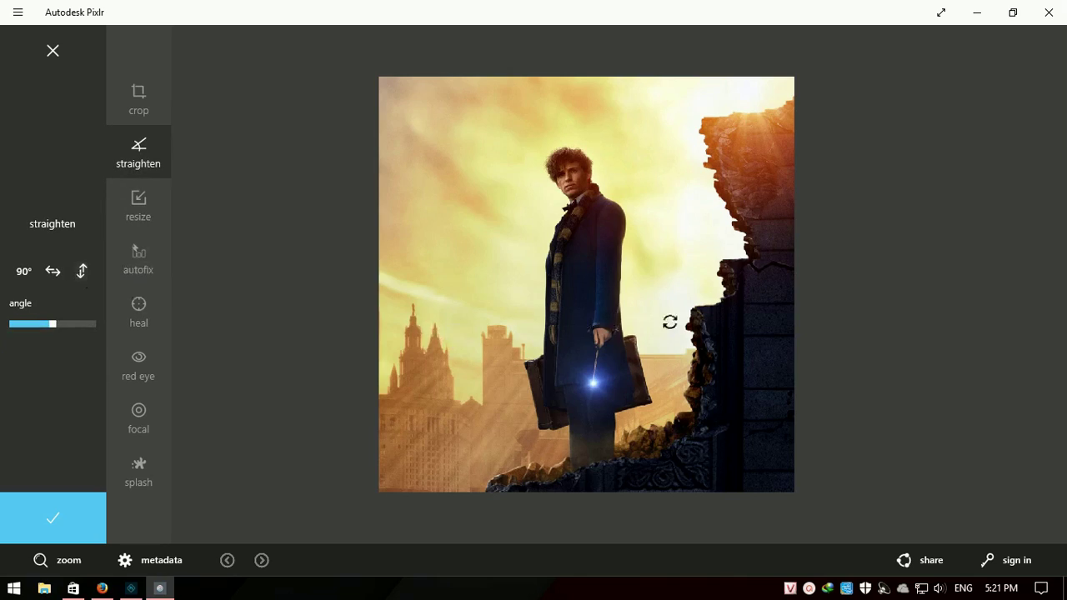
{"action": "mouse_move", "coordinate": [670, 323]}
{"action": "left_mouse_down"}
{"action": "mouse_move", "coordinate": [614, 261]}
{"action": "mouse_move", "coordinate": [661, 417]}
{"action": "left_mouse_up"}
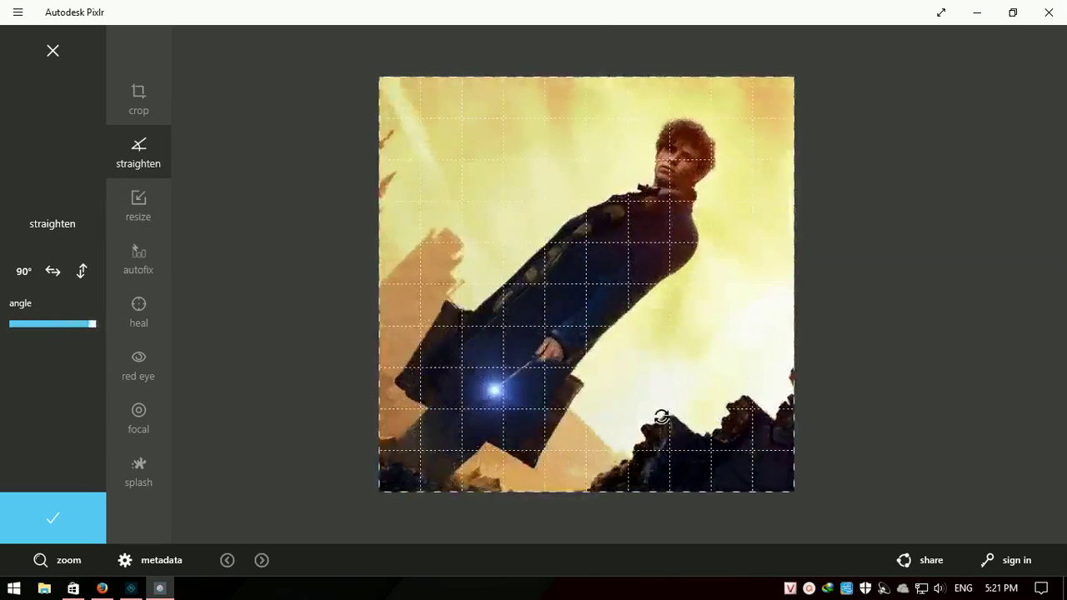
{"action": "mouse_move", "coordinate": [662, 417]}
{"action": "left_mouse_down"}
{"action": "mouse_move", "coordinate": [442, 489]}
{"action": "mouse_move", "coordinate": [784, 232]}
{"action": "left_mouse_up"}
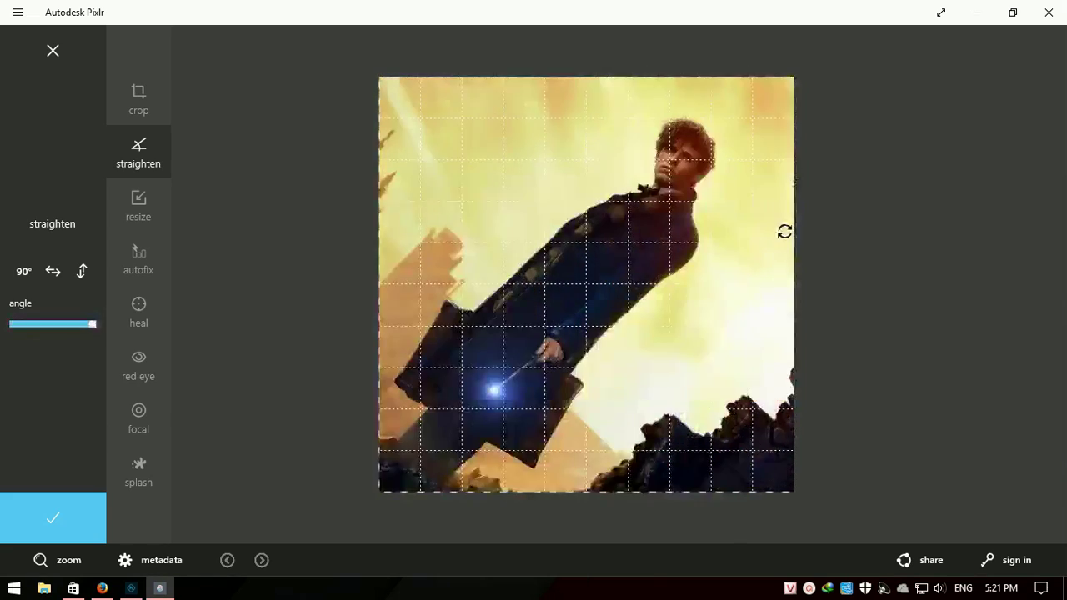
{"action": "mouse_move", "coordinate": [92, 323]}
{"action": "left_mouse_down"}
{"action": "mouse_move", "coordinate": [23, 324]}
{"action": "mouse_move", "coordinate": [50, 323]}
{"action": "left_mouse_up"}
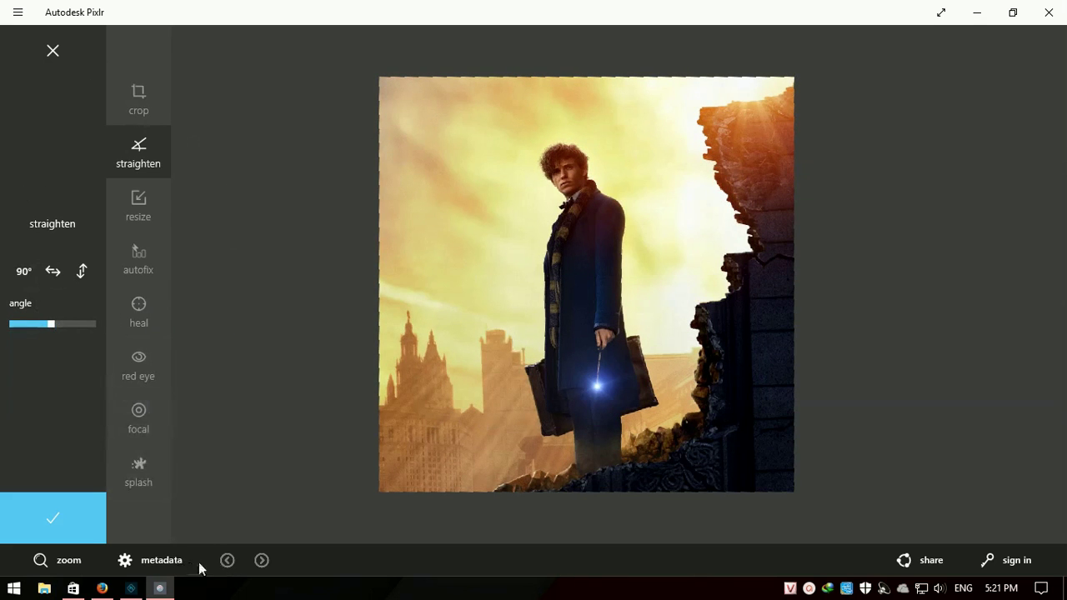
Step: Apply Pixlr's automatic photo correction twice
{"action": "left_click", "coordinate": [139, 205]}
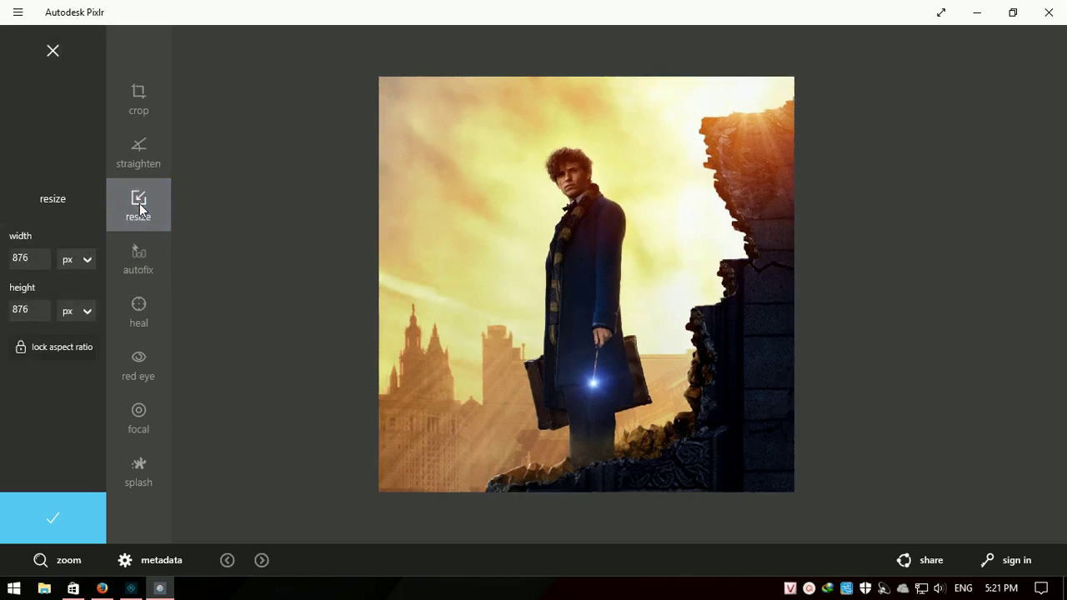
{"action": "left_click", "coordinate": [148, 253]}
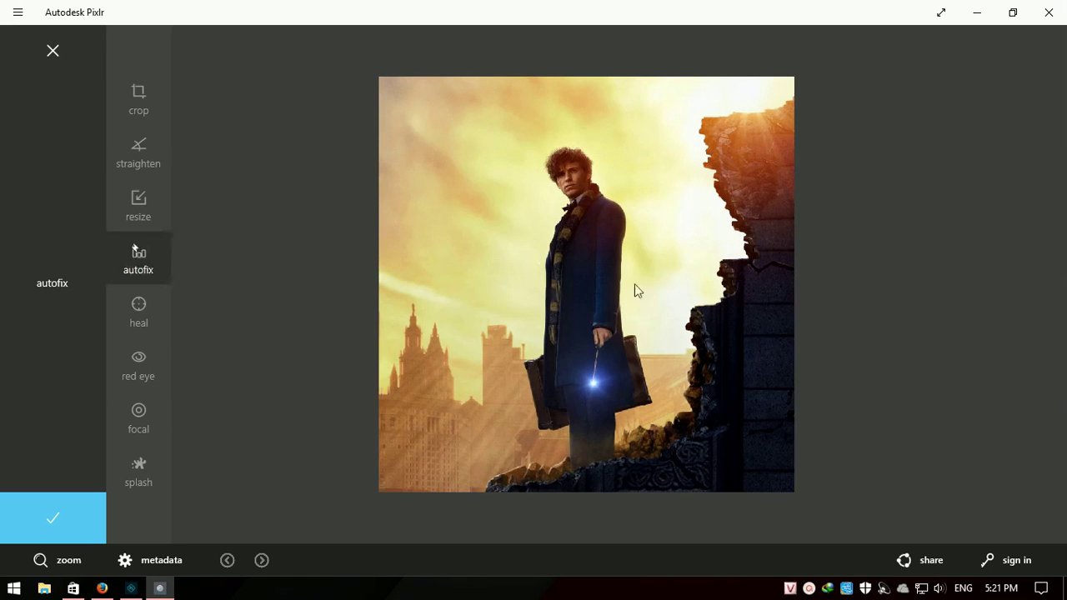
{"action": "left_click", "coordinate": [52, 518]}
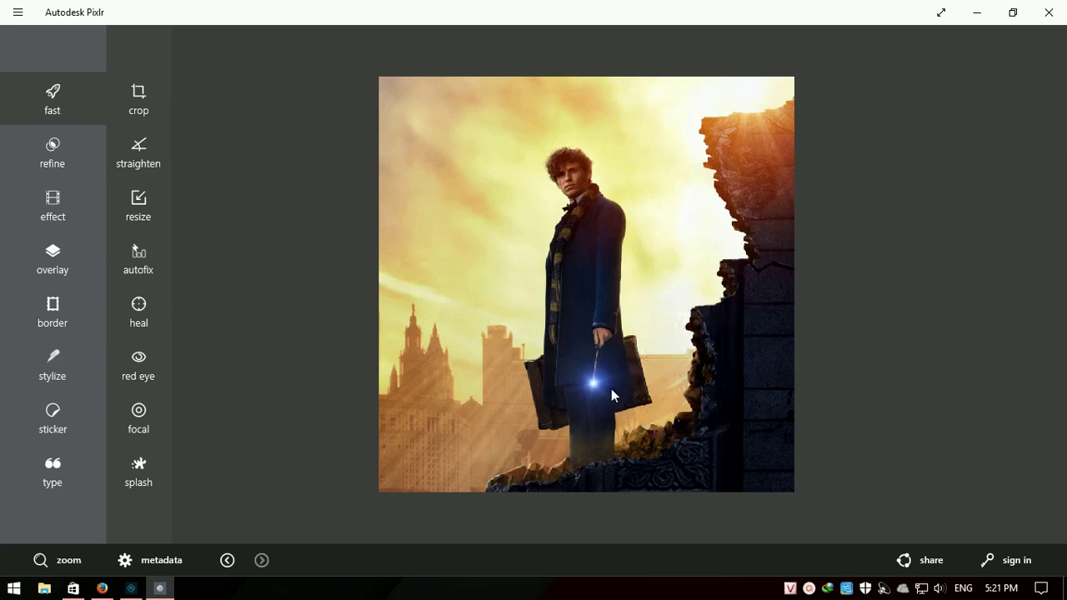
{"action": "left_click", "coordinate": [166, 269]}
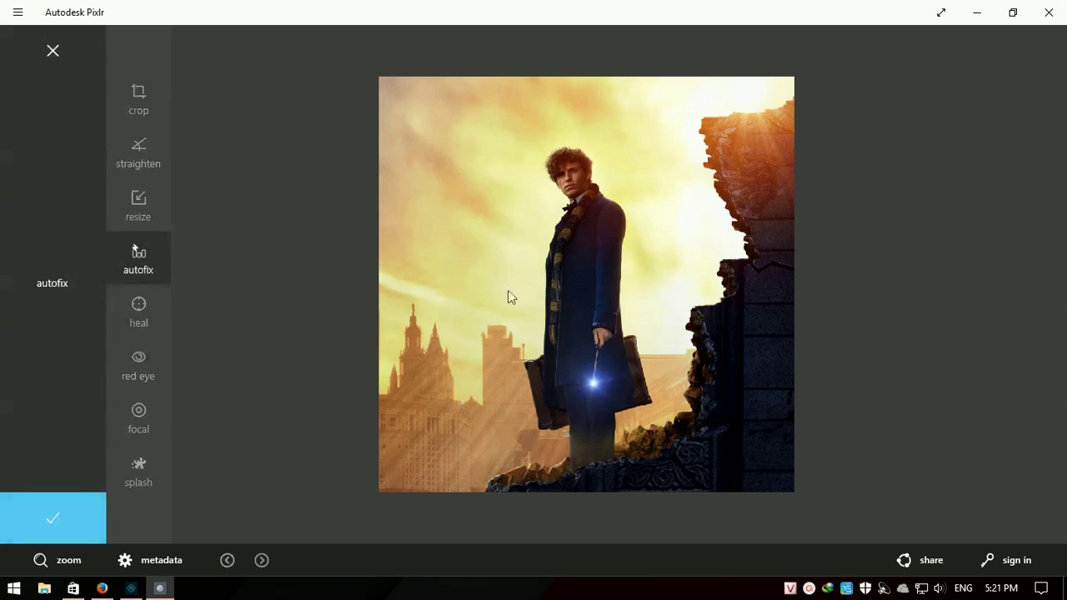
{"action": "left_click", "coordinate": [52, 519]}
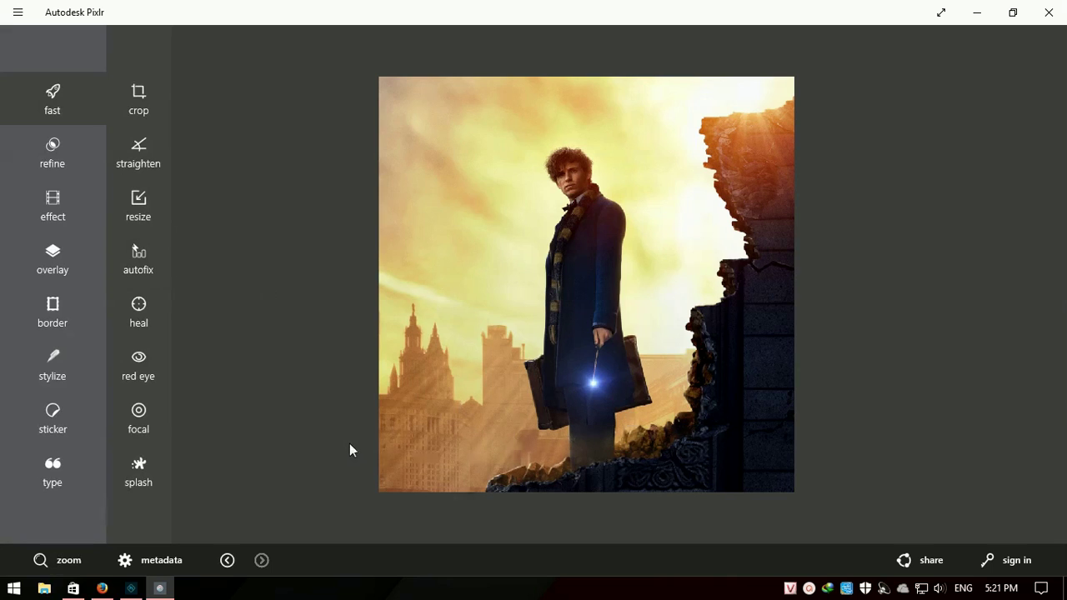
Step: Trial-heal over the man with a size-31 brush, then discard the strokes
{"action": "left_click", "coordinate": [135, 321]}
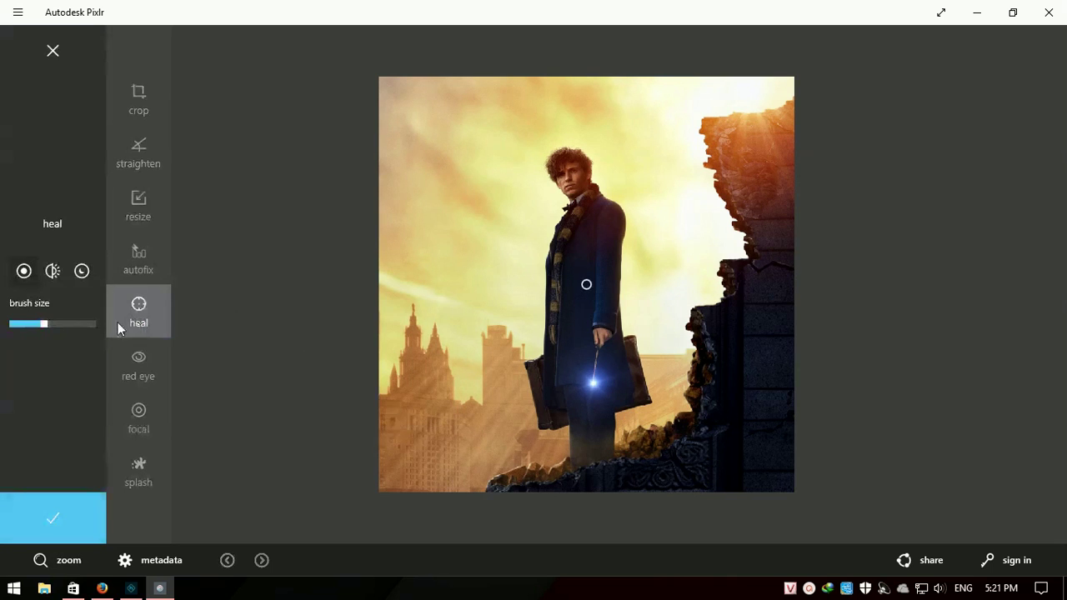
{"action": "mouse_move", "coordinate": [45, 324]}
{"action": "left_mouse_down"}
{"action": "mouse_move", "coordinate": [5, 323]}
{"action": "mouse_move", "coordinate": [93, 325]}
{"action": "left_mouse_up"}
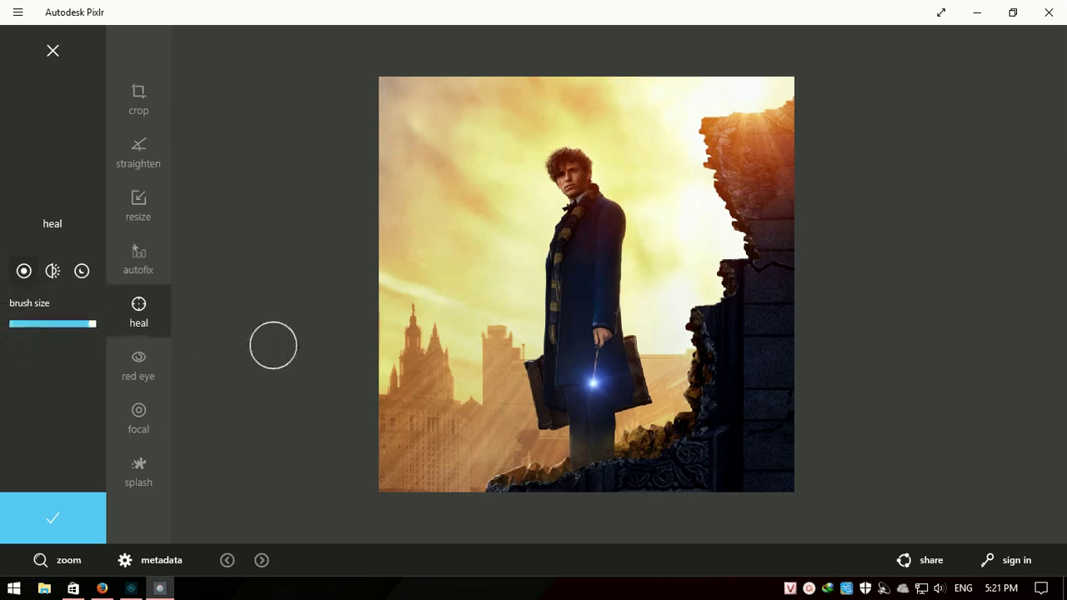
{"action": "mouse_move", "coordinate": [567, 162]}
{"action": "left_mouse_down"}
{"action": "mouse_move", "coordinate": [563, 217]}
{"action": "mouse_move", "coordinate": [542, 142]}
{"action": "left_mouse_up"}
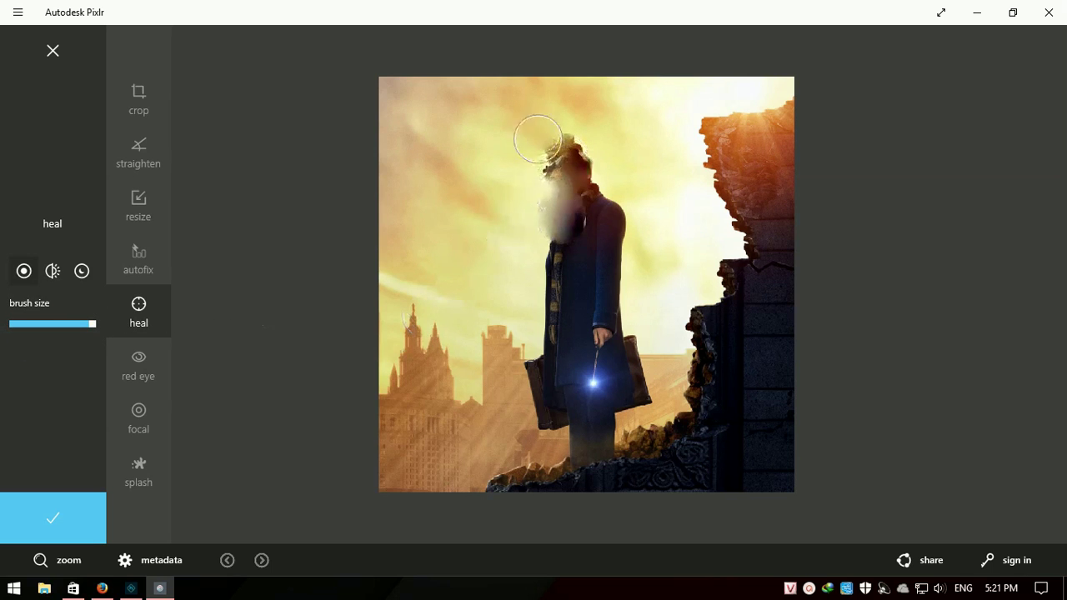
{"action": "left_click_drag", "start_coordinate": [623, 195], "coordinate": [627, 213]}
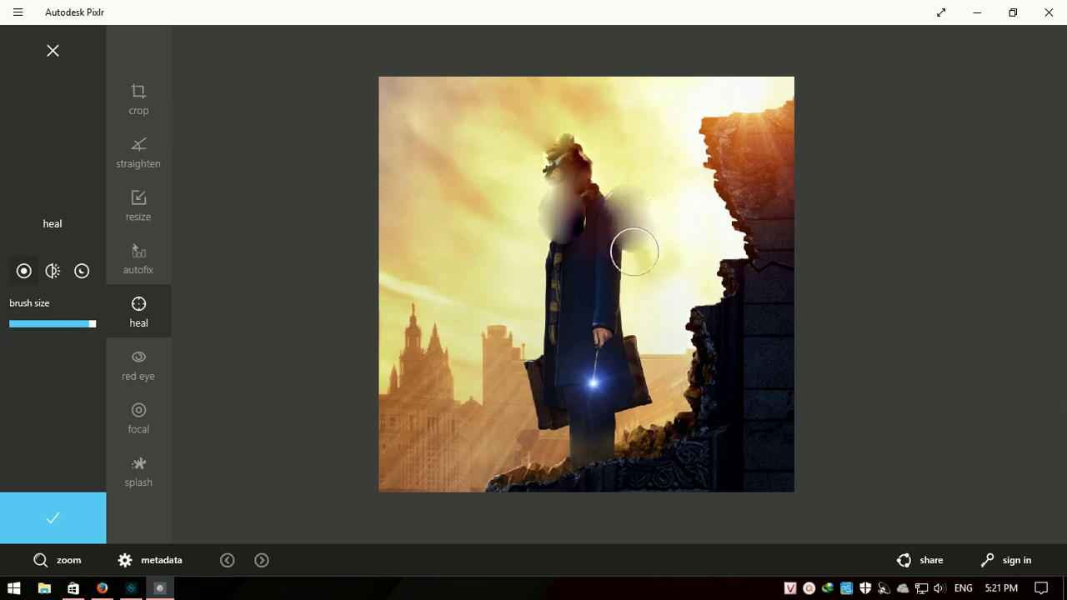
{"action": "left_click_drag", "start_coordinate": [635, 252], "coordinate": [640, 325]}
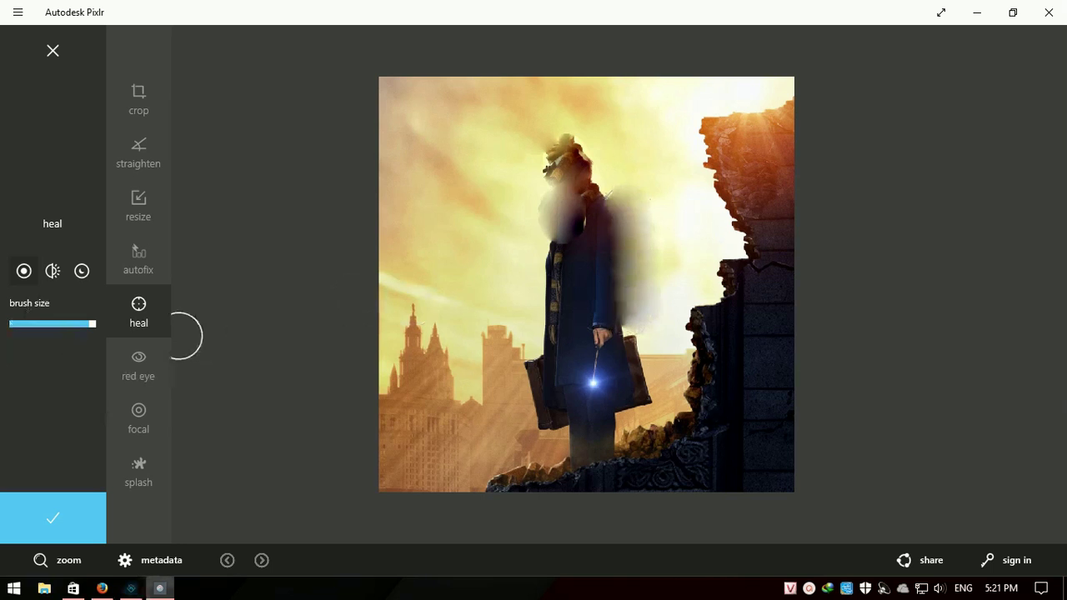
{"action": "left_click", "coordinate": [52, 51]}
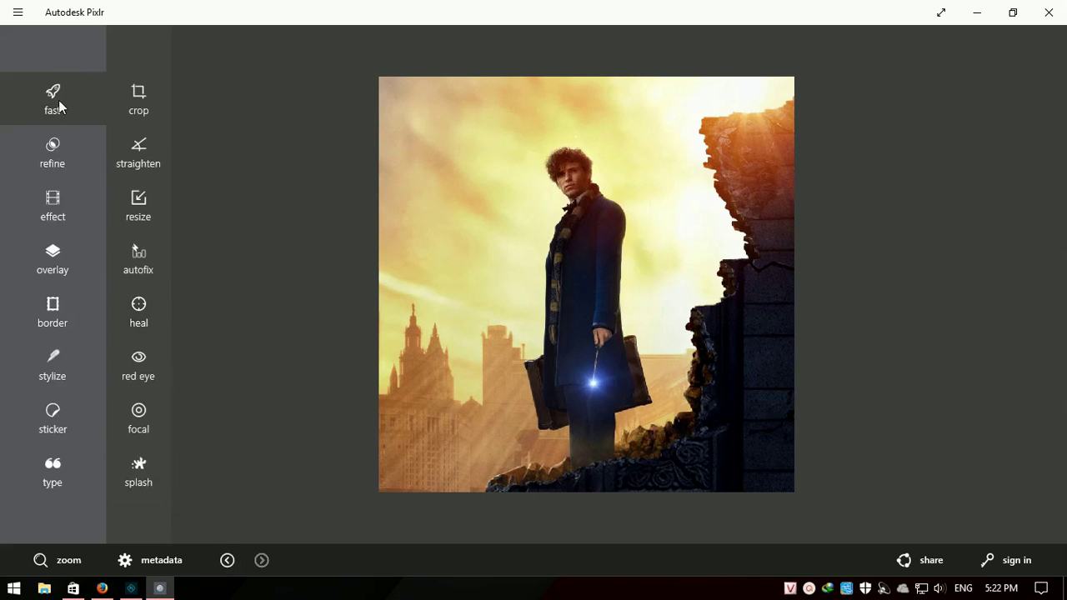
{"action": "left_click", "coordinate": [151, 375]}
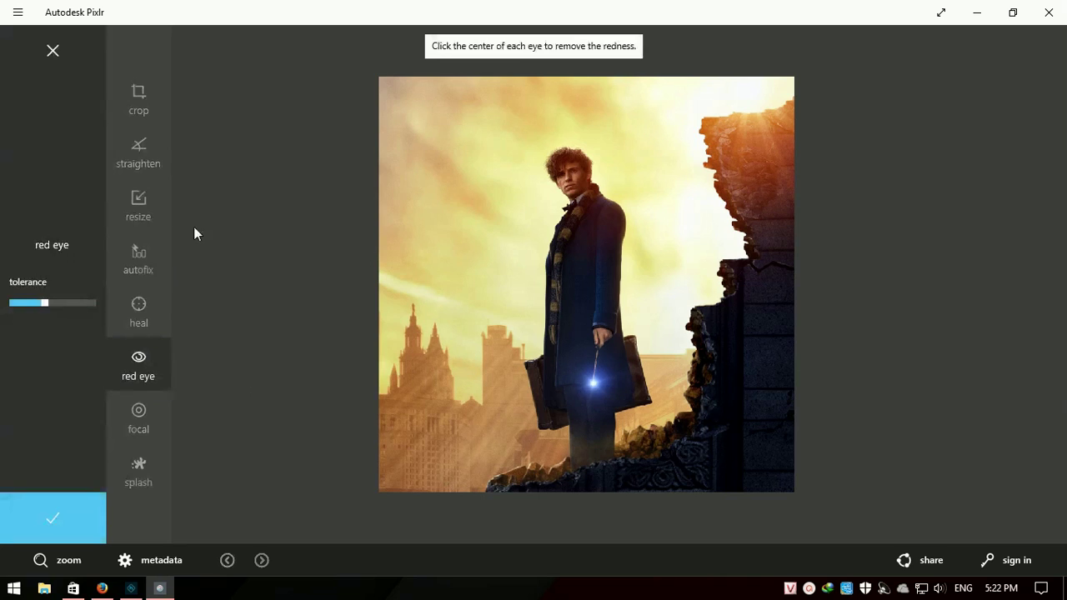
{"action": "left_click_drag", "start_coordinate": [47, 303], "coordinate": [70, 306]}
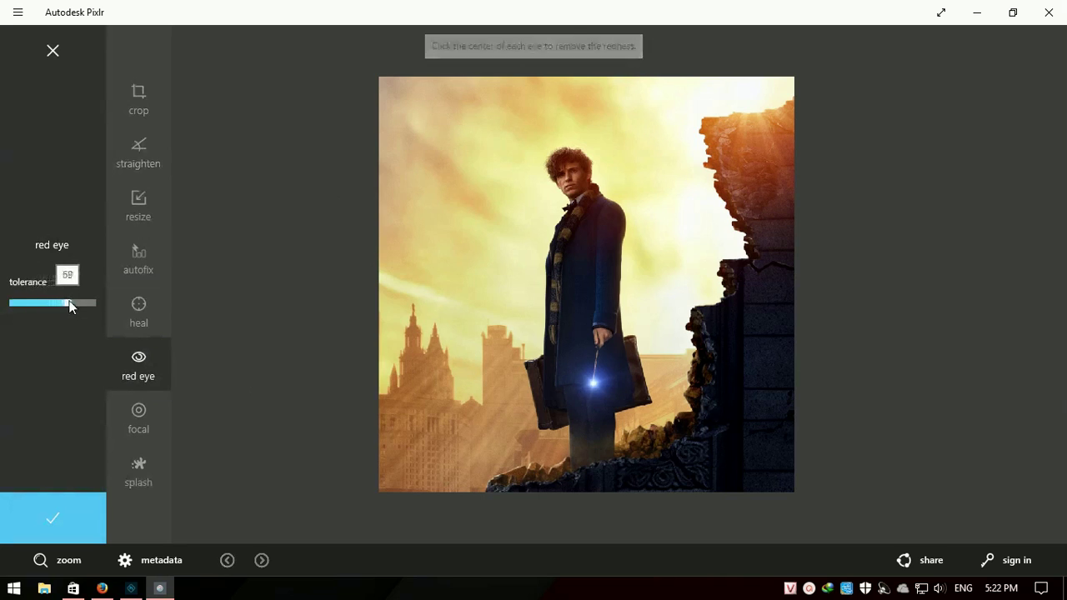
{"action": "left_click", "coordinate": [576, 172]}
{"action": "mouse_move", "coordinate": [67, 305]}
{"action": "left_mouse_down"}
{"action": "mouse_move", "coordinate": [10, 305]}
{"action": "mouse_move", "coordinate": [19, 307]}
{"action": "left_mouse_up"}
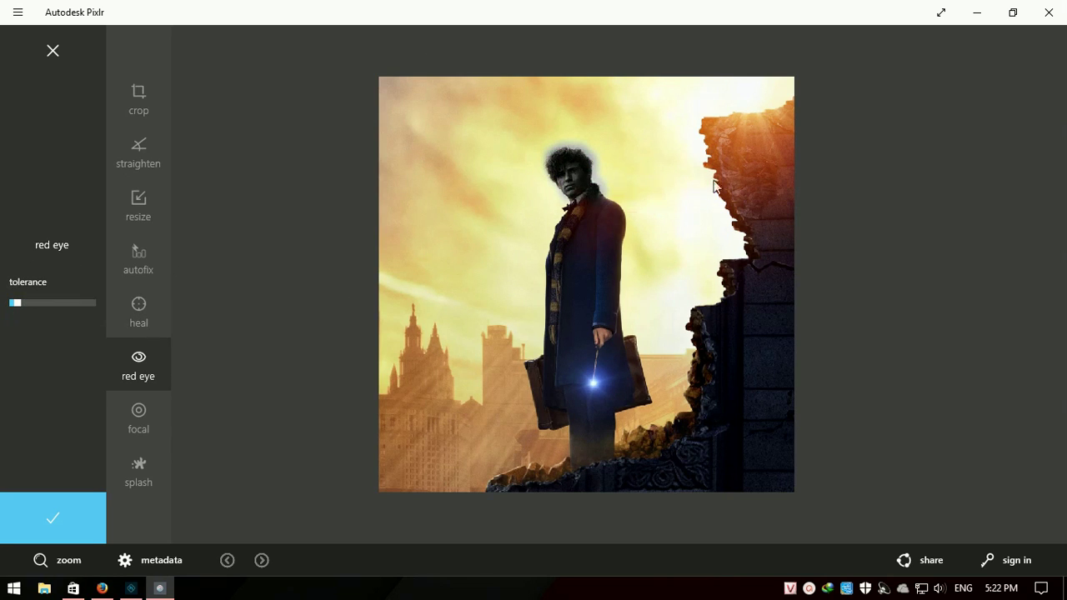
{"action": "left_click", "coordinate": [753, 178]}
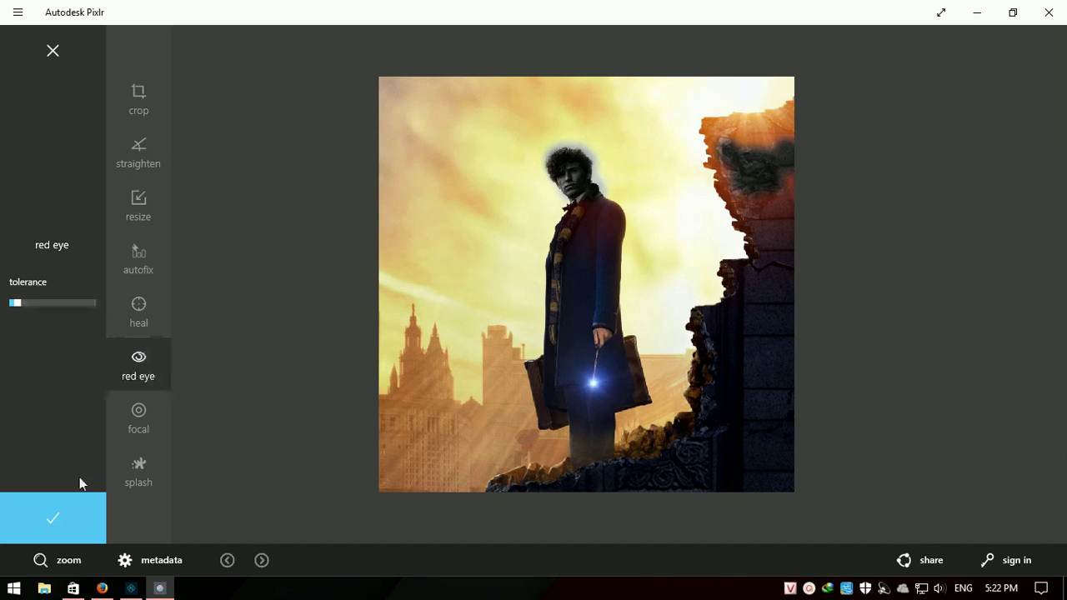
{"action": "left_click", "coordinate": [52, 51]}
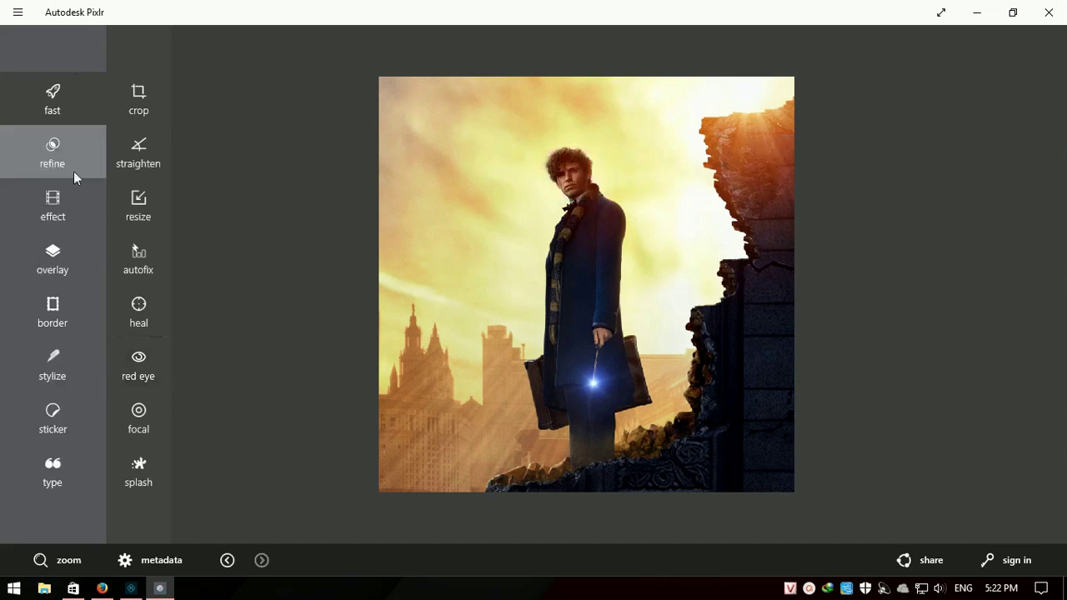
Step: Center a circular focal blur on the man with a wider outer falloff
{"action": "left_click", "coordinate": [159, 428]}
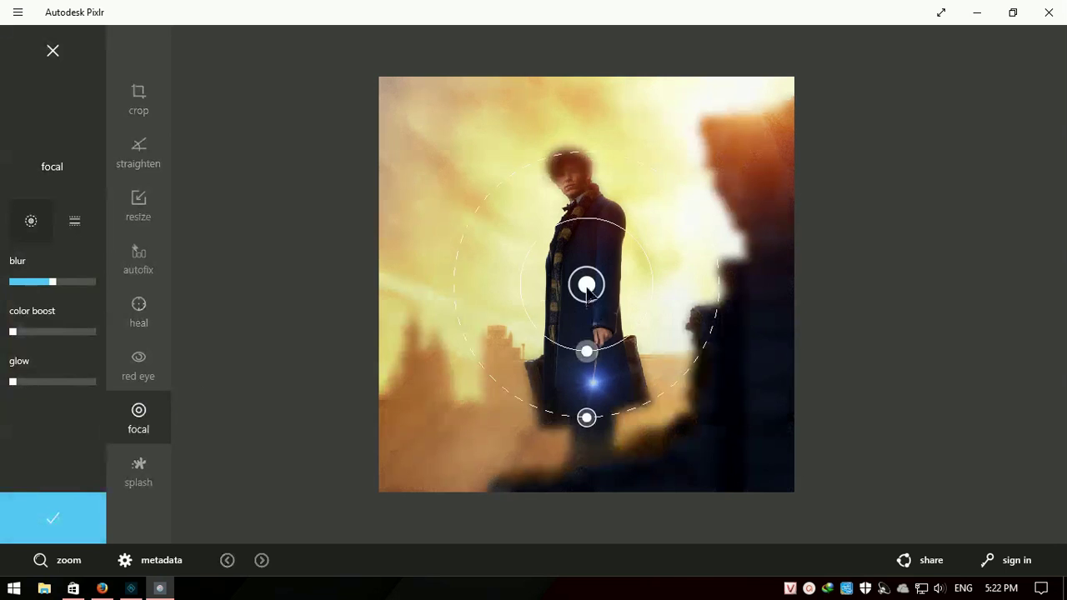
{"action": "mouse_move", "coordinate": [587, 287]}
{"action": "left_mouse_down"}
{"action": "mouse_move", "coordinate": [645, 264]}
{"action": "mouse_move", "coordinate": [611, 274]}
{"action": "left_mouse_up"}
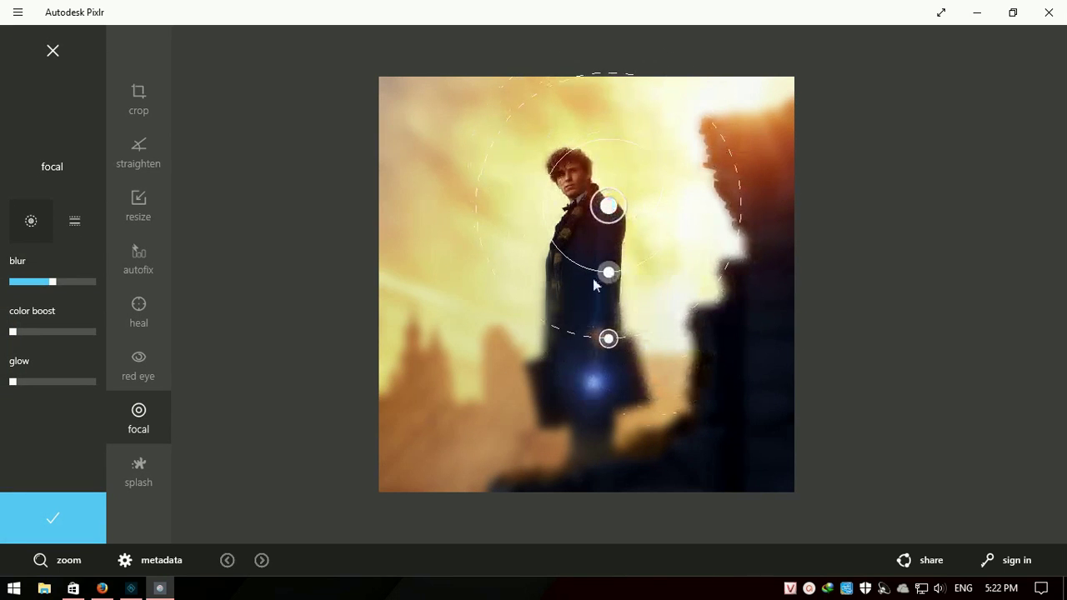
{"action": "left_click_drag", "start_coordinate": [609, 340], "coordinate": [609, 480]}
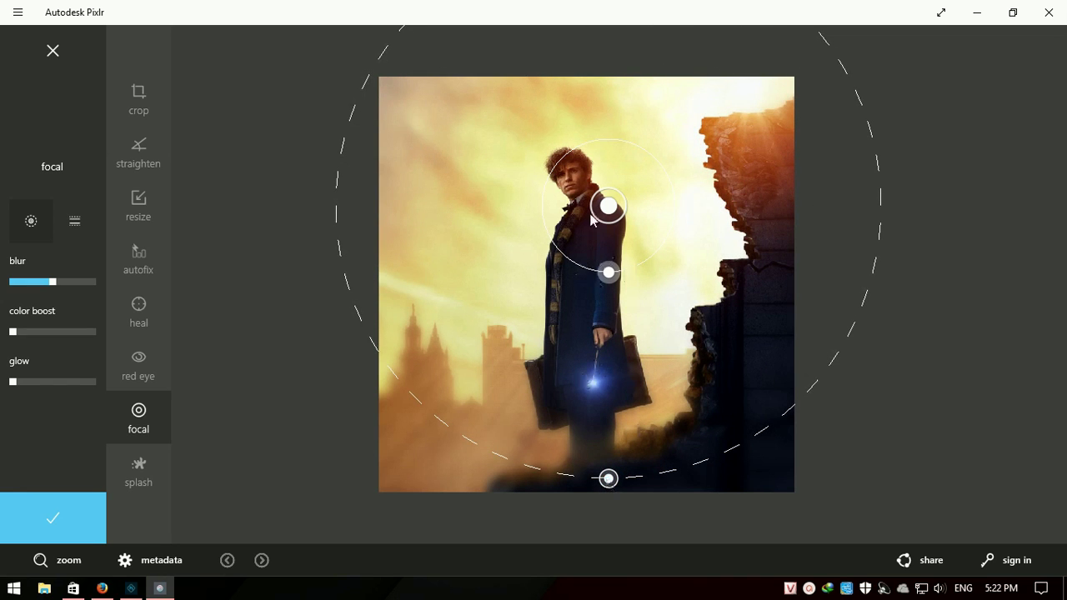
{"action": "left_click_drag", "start_coordinate": [607, 209], "coordinate": [591, 204]}
{"action": "left_click_drag", "start_coordinate": [594, 271], "coordinate": [596, 285]}
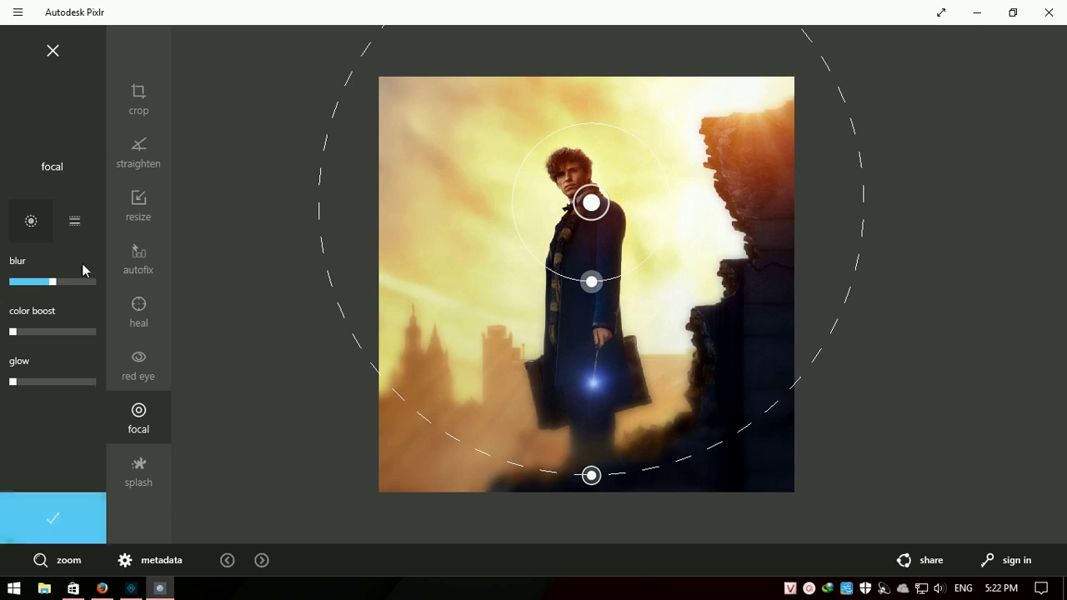
Step: Switch to linear focus, size the sharp band around the man, and tilt it diagonally
{"action": "left_click", "coordinate": [67, 223]}
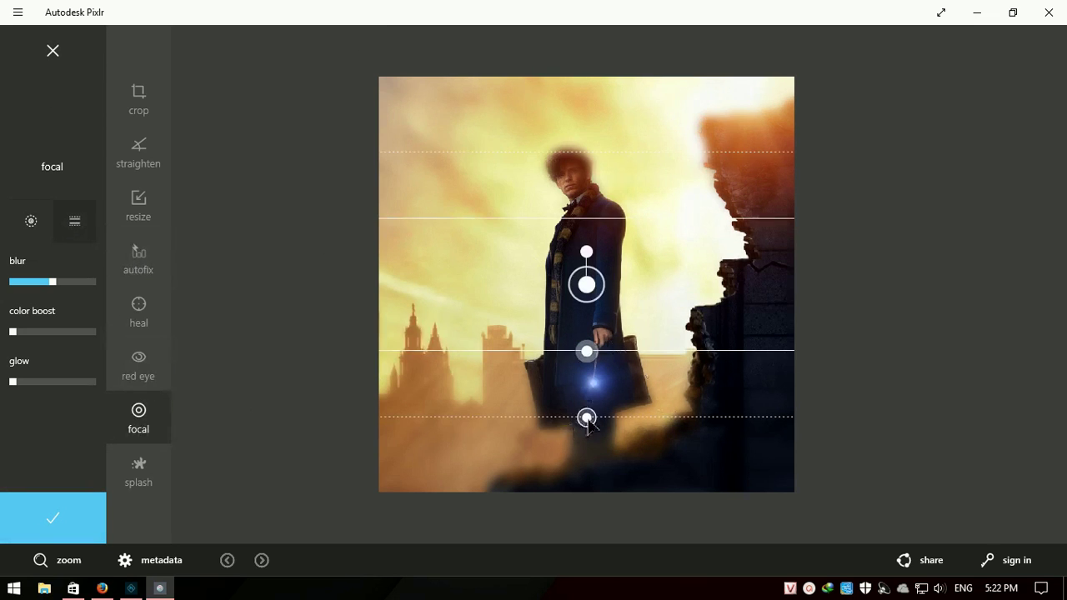
{"action": "left_click_drag", "start_coordinate": [587, 418], "coordinate": [587, 462]}
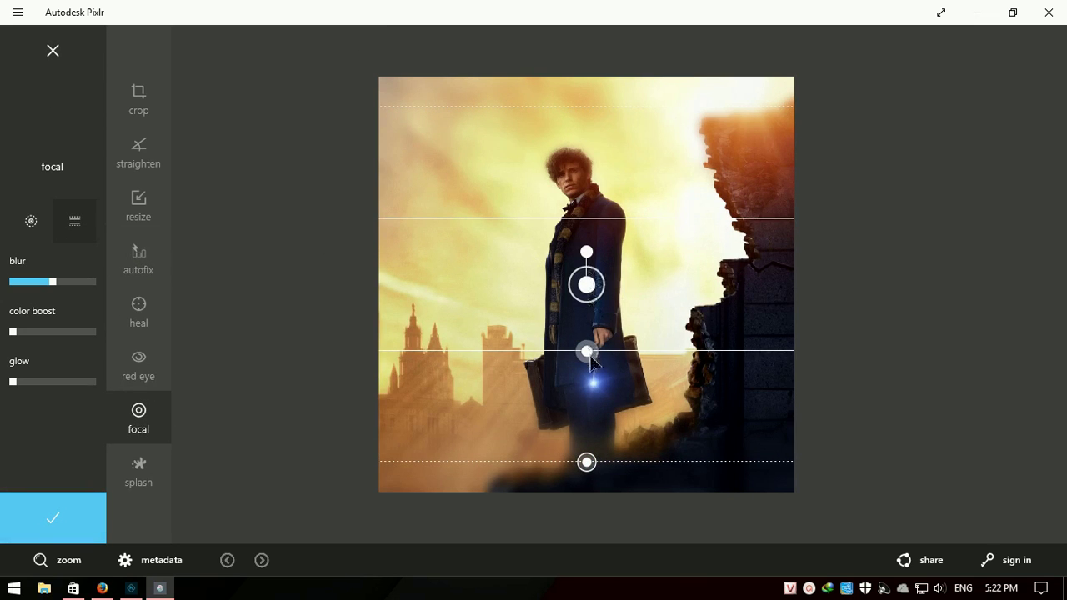
{"action": "left_click_drag", "start_coordinate": [587, 352], "coordinate": [587, 382]}
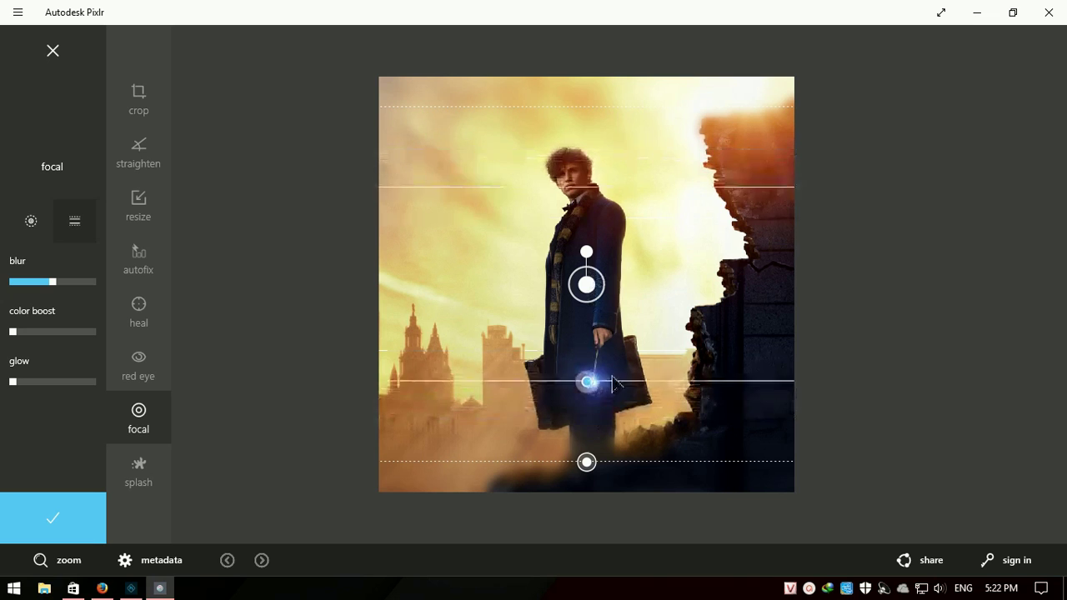
{"action": "left_click_drag", "start_coordinate": [587, 382], "coordinate": [587, 360]}
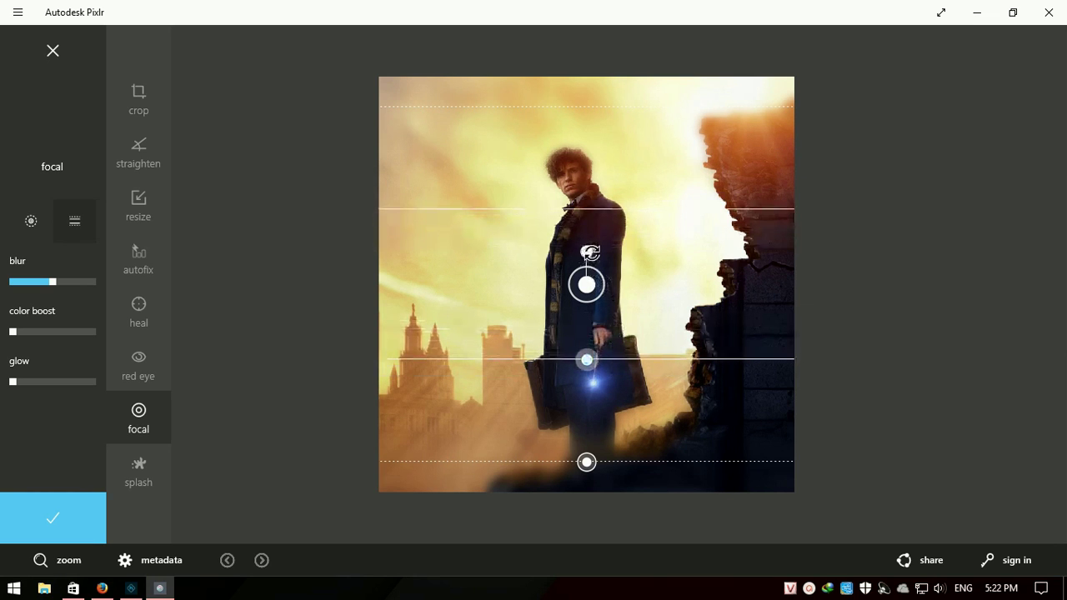
{"action": "left_click_drag", "start_coordinate": [590, 252], "coordinate": [596, 252]}
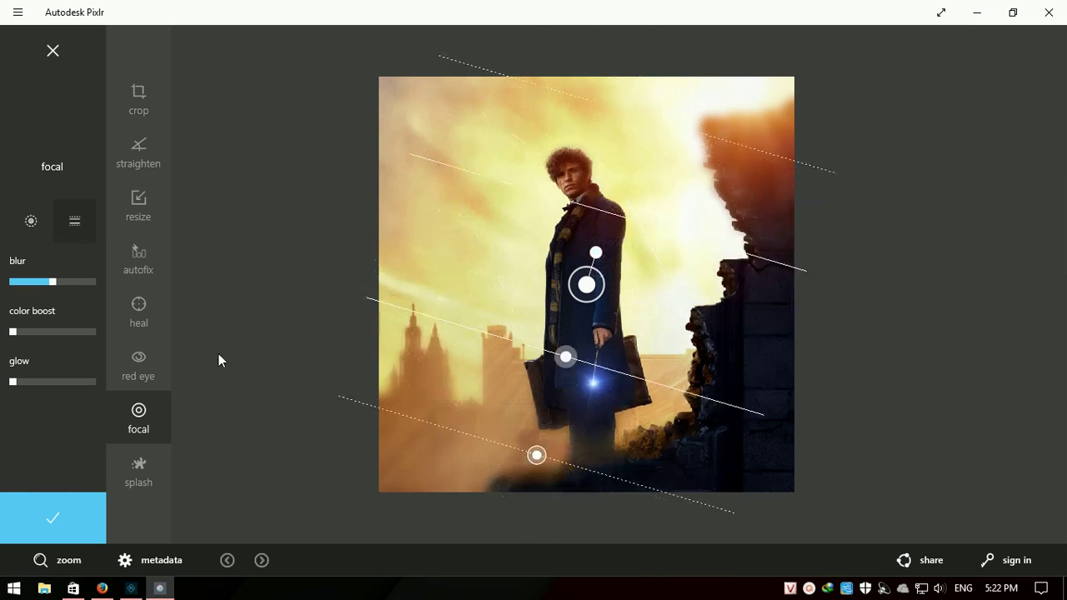
Step: Try a colour splash keeping the hair colour with Brush+, then discard it
{"action": "left_click", "coordinate": [138, 471]}
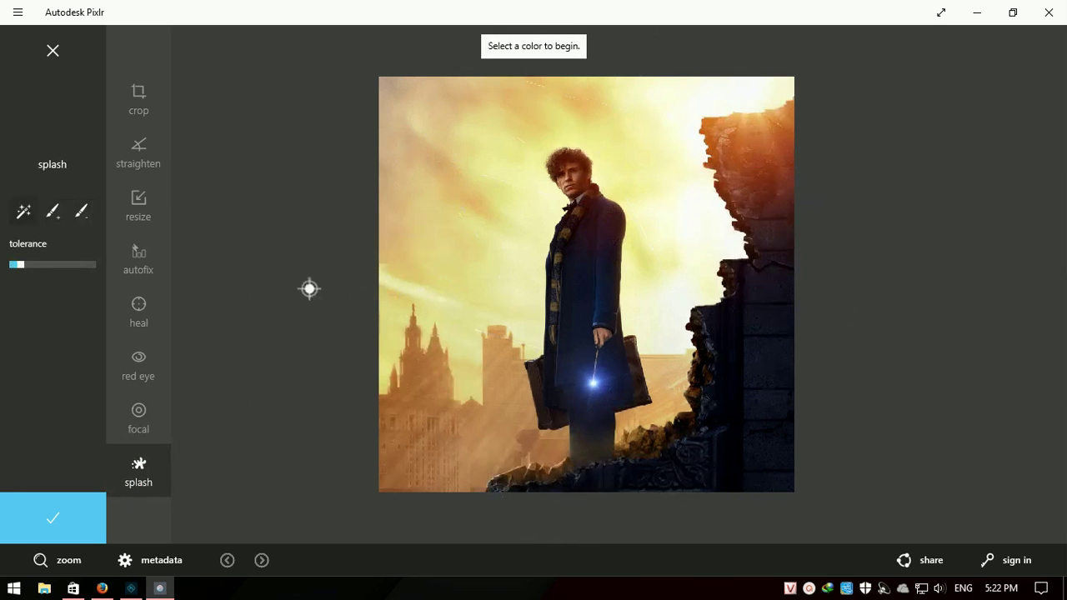
{"action": "mouse_move", "coordinate": [467, 250]}
{"action": "left_mouse_down"}
{"action": "mouse_move", "coordinate": [579, 193]}
{"action": "mouse_move", "coordinate": [532, 113]}
{"action": "left_mouse_up"}
{"action": "left_click", "coordinate": [579, 193]}
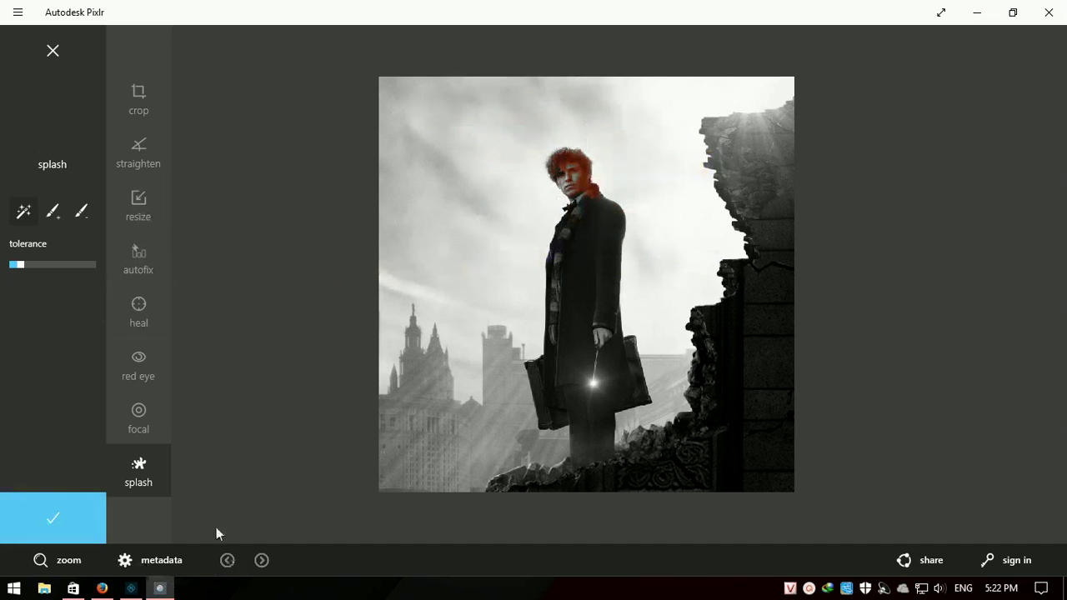
{"action": "left_click", "coordinate": [52, 212]}
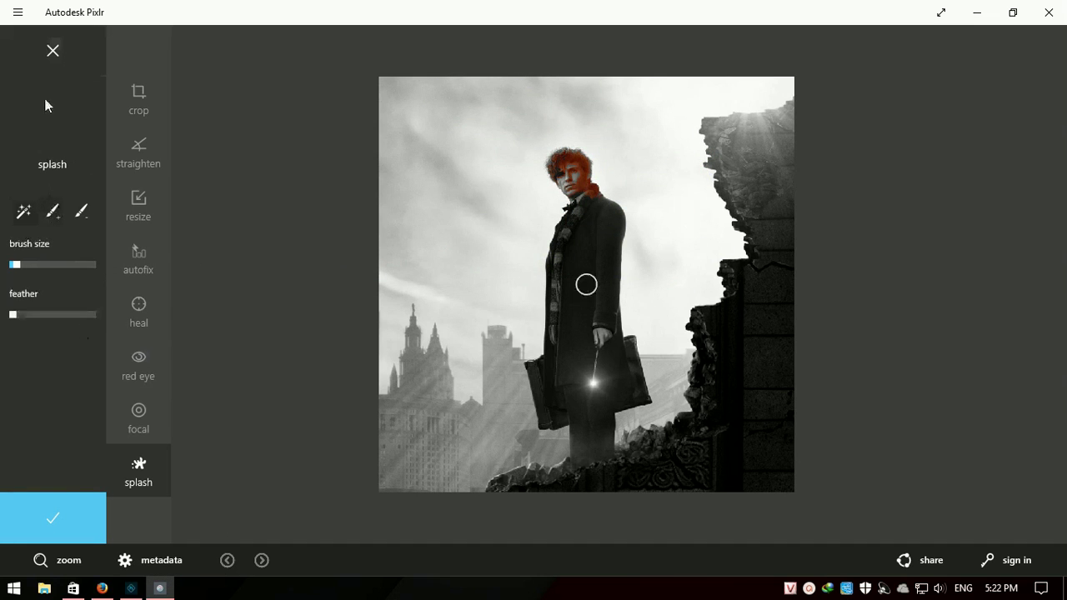
{"action": "left_click", "coordinate": [52, 52]}
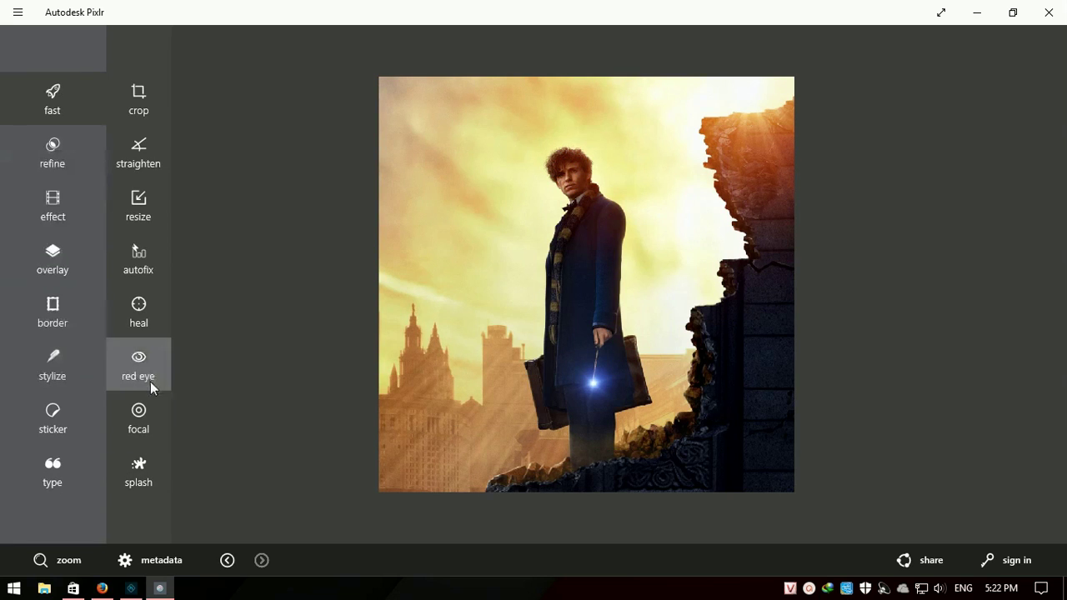
{"action": "left_click", "coordinate": [143, 460]}
{"action": "left_click", "coordinate": [52, 211]}
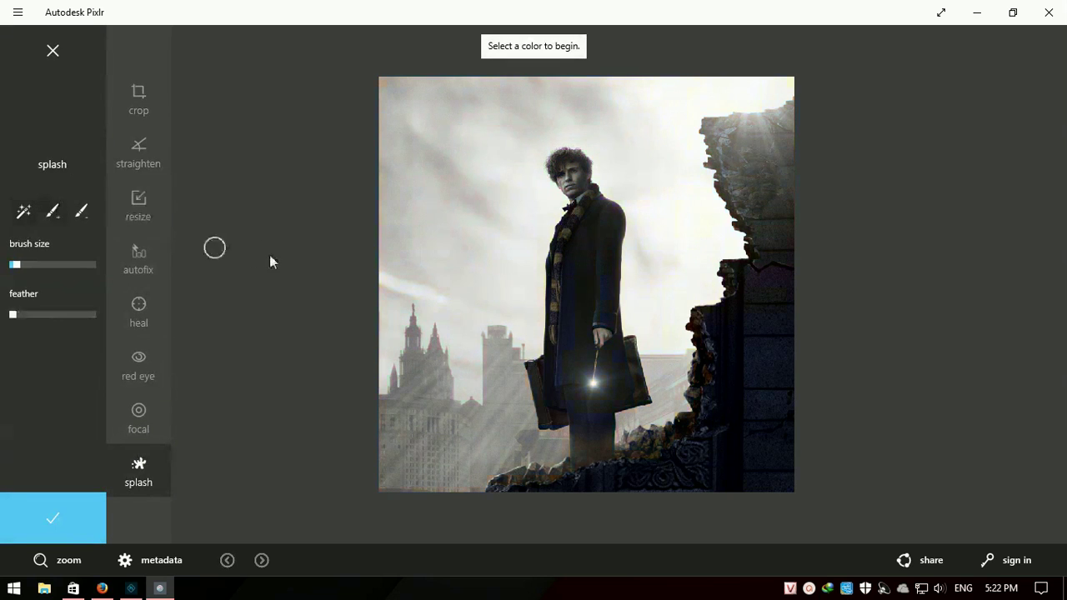
{"action": "mouse_move", "coordinate": [508, 242]}
{"action": "left_mouse_down"}
{"action": "mouse_move", "coordinate": [545, 170]}
{"action": "mouse_move", "coordinate": [453, 231]}
{"action": "left_mouse_up"}
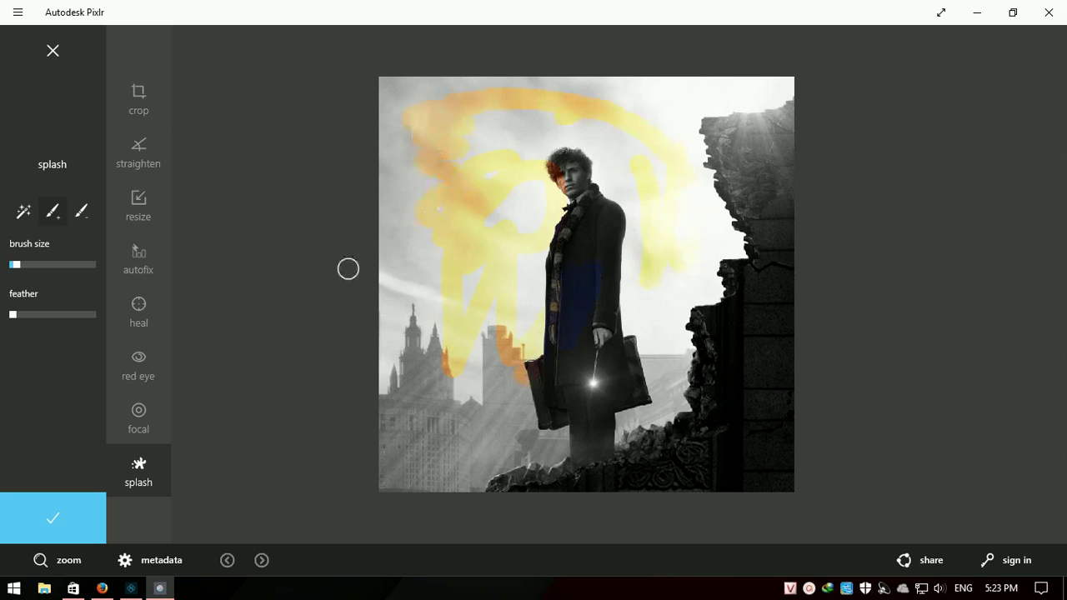
{"action": "left_click_drag", "start_coordinate": [15, 315], "coordinate": [92, 315]}
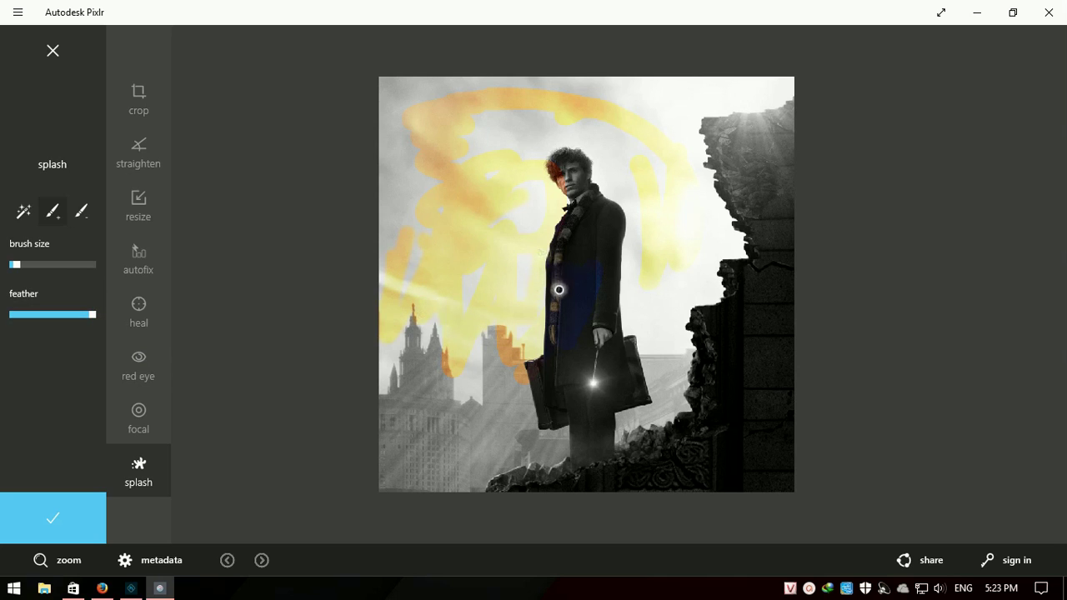
{"action": "left_click", "coordinate": [82, 215]}
{"action": "left_click_drag", "start_coordinate": [405, 383], "coordinate": [442, 358]}
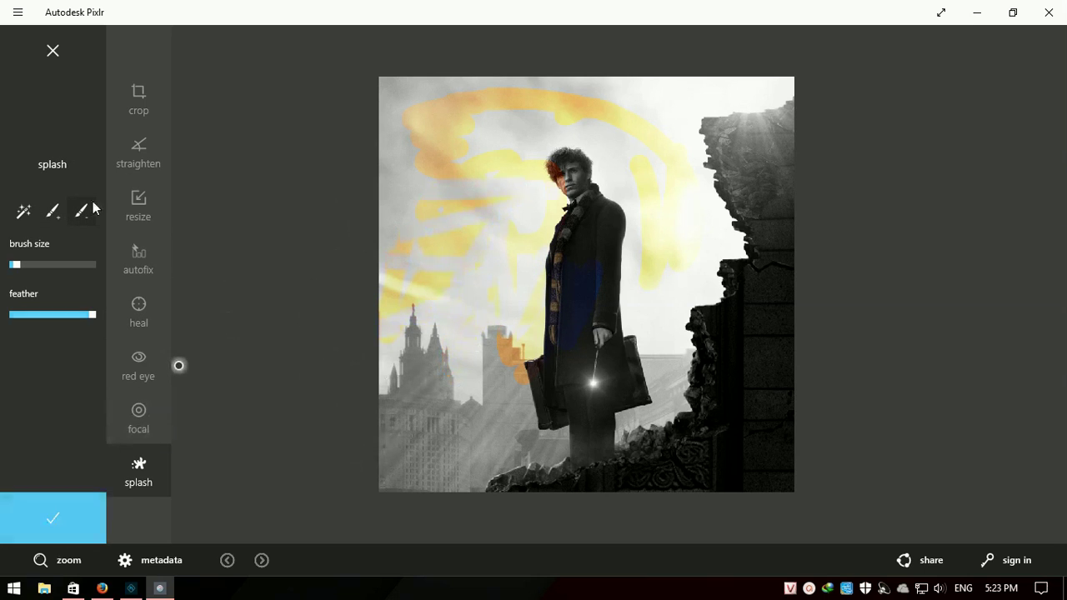
{"action": "left_click", "coordinate": [52, 51]}
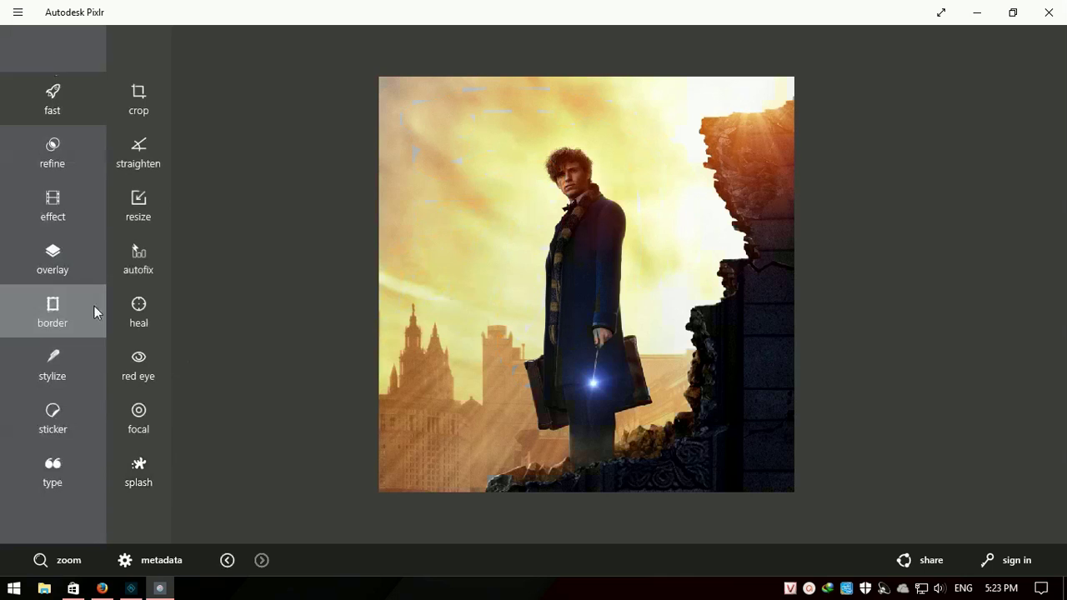
Step: Boost saturation, raise lightness slightly, set Vibrance to 100, and apply the colour adjustment
{"action": "left_click", "coordinate": [64, 165]}
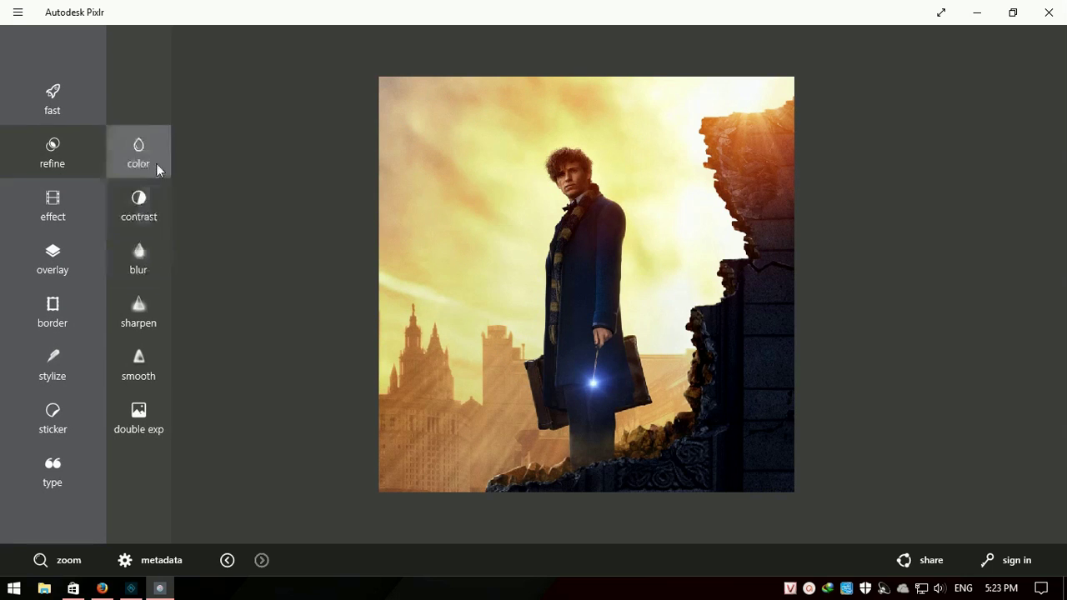
{"action": "left_click", "coordinate": [139, 152]}
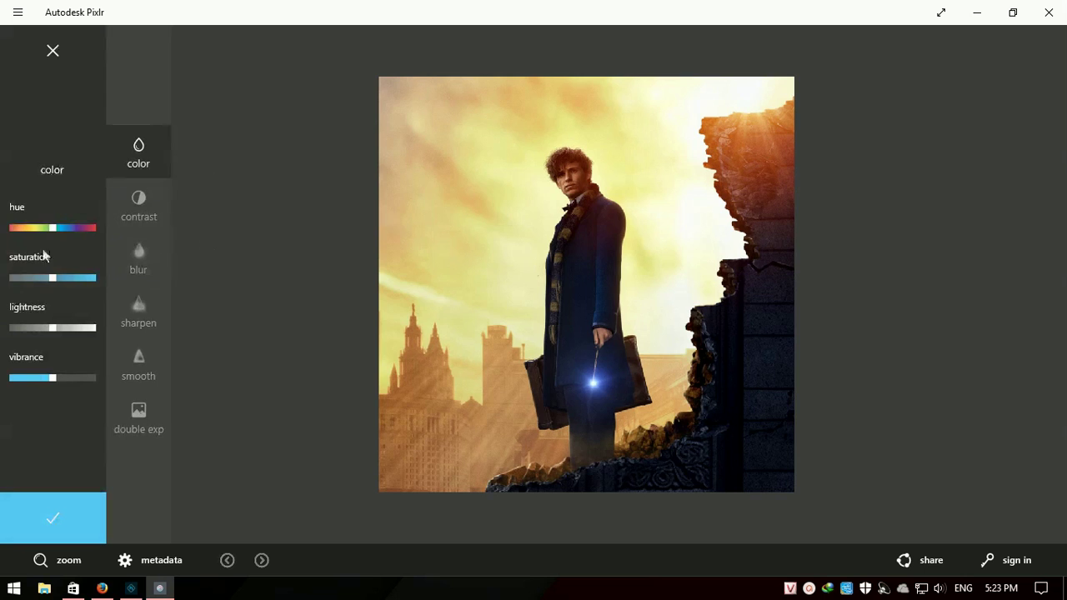
{"action": "left_click_drag", "start_coordinate": [54, 279], "coordinate": [56, 282]}
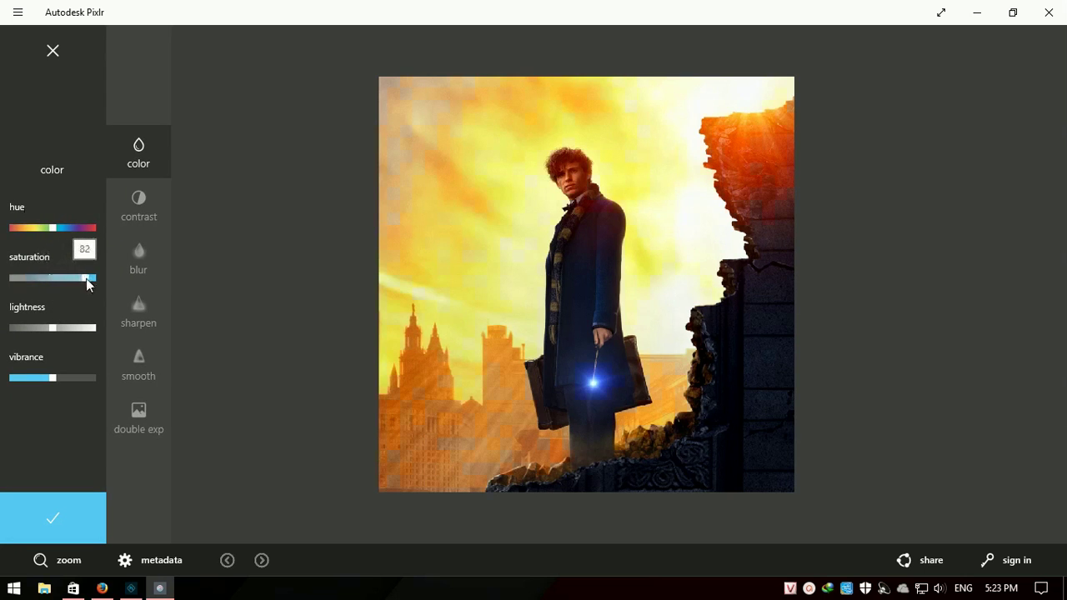
{"action": "left_click_drag", "start_coordinate": [67, 278], "coordinate": [77, 278]}
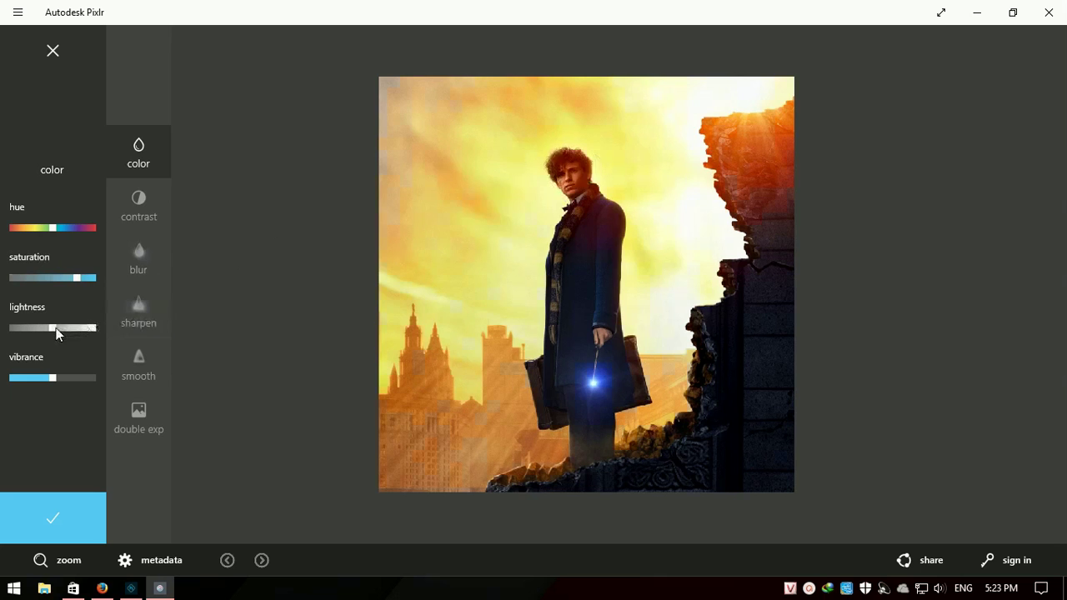
{"action": "left_click_drag", "start_coordinate": [55, 328], "coordinate": [62, 330]}
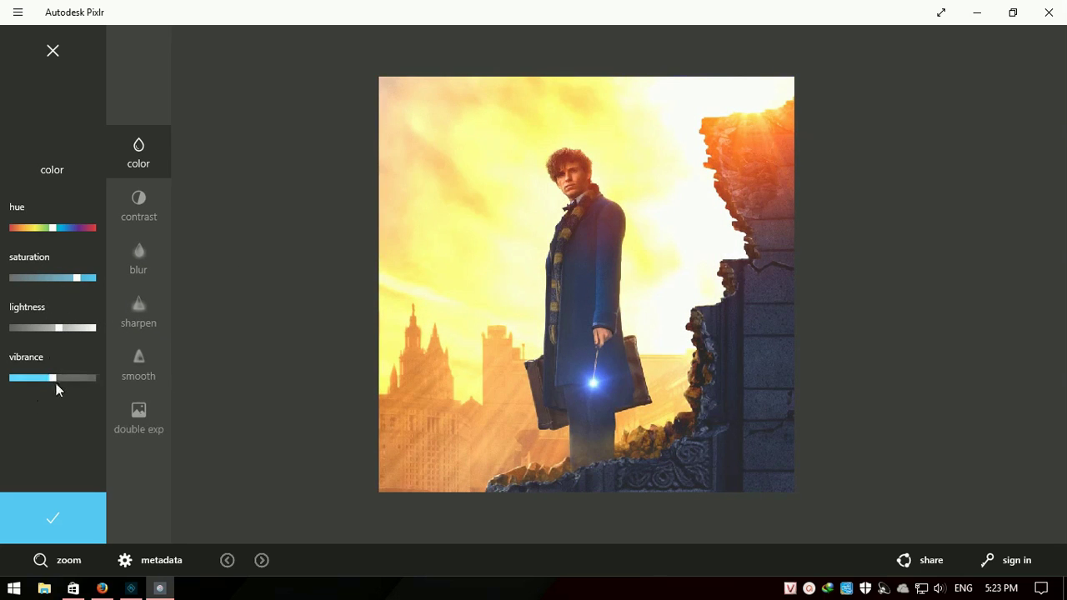
{"action": "mouse_move", "coordinate": [54, 378]}
{"action": "left_mouse_down"}
{"action": "mouse_move", "coordinate": [99, 379]}
{"action": "mouse_move", "coordinate": [3, 391]}
{"action": "mouse_move", "coordinate": [99, 380]}
{"action": "left_mouse_up"}
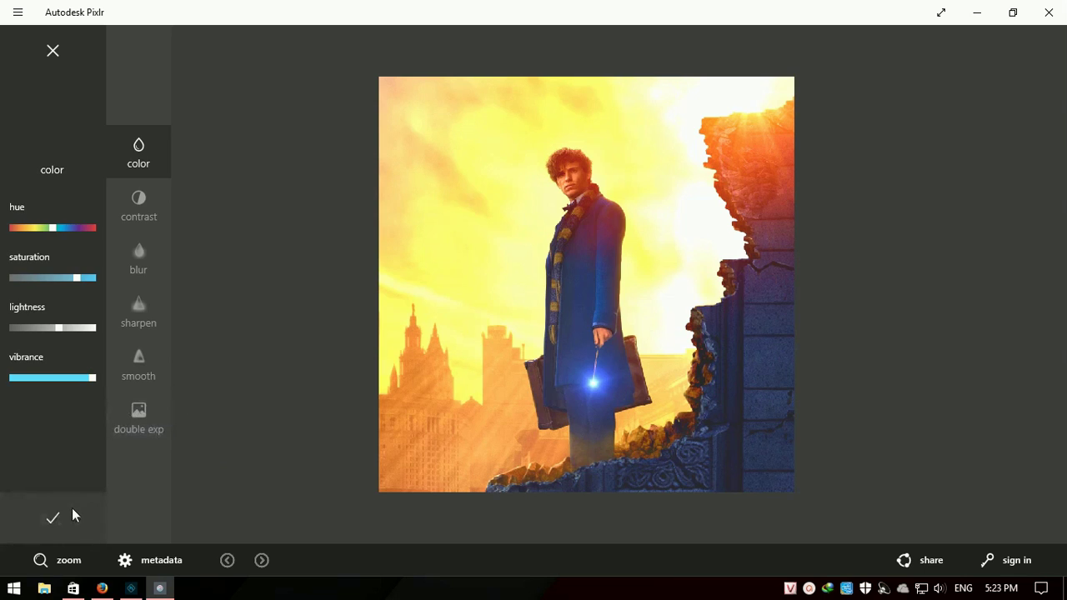
{"action": "left_click", "coordinate": [53, 517]}
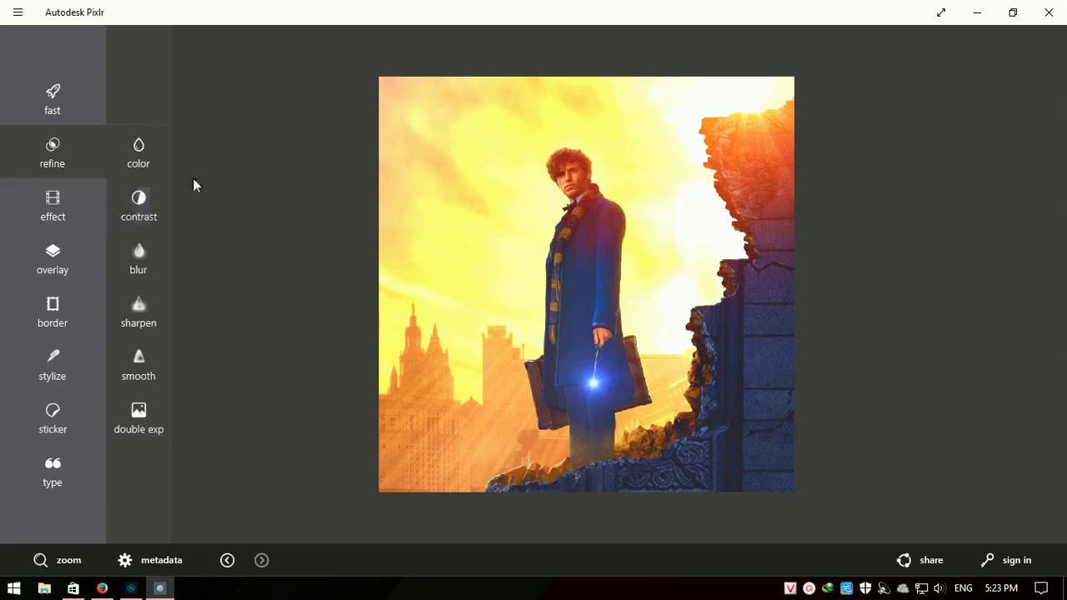
Step: Apply near-neutral contrast and brightness tweaks and return to the refine tools list
{"action": "left_click", "coordinate": [139, 202]}
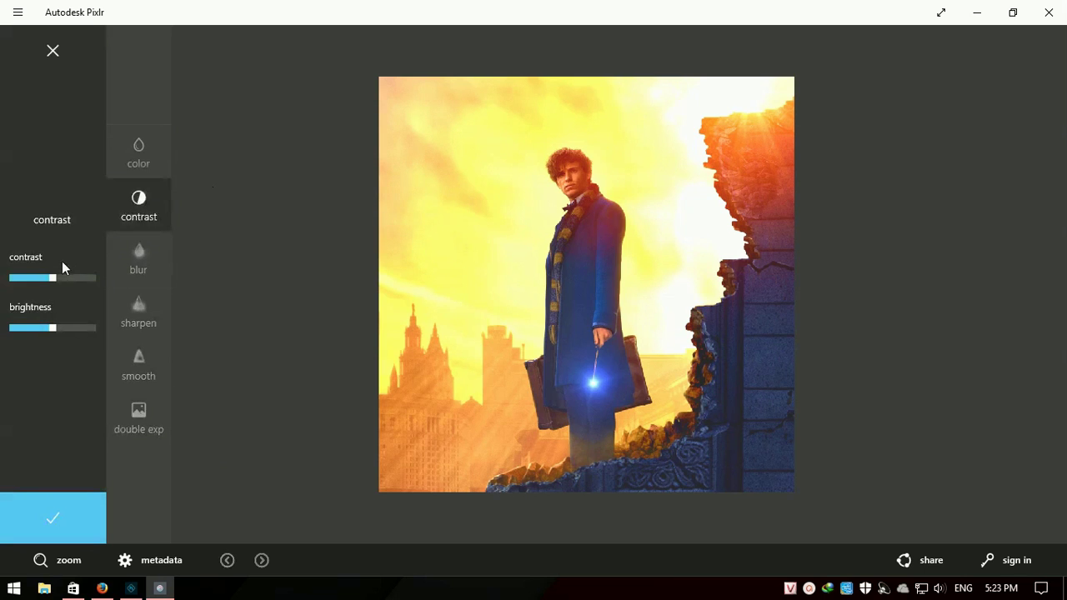
{"action": "mouse_move", "coordinate": [52, 278]}
{"action": "left_mouse_down"}
{"action": "mouse_move", "coordinate": [100, 280]}
{"action": "mouse_move", "coordinate": [38, 284]}
{"action": "left_mouse_up"}
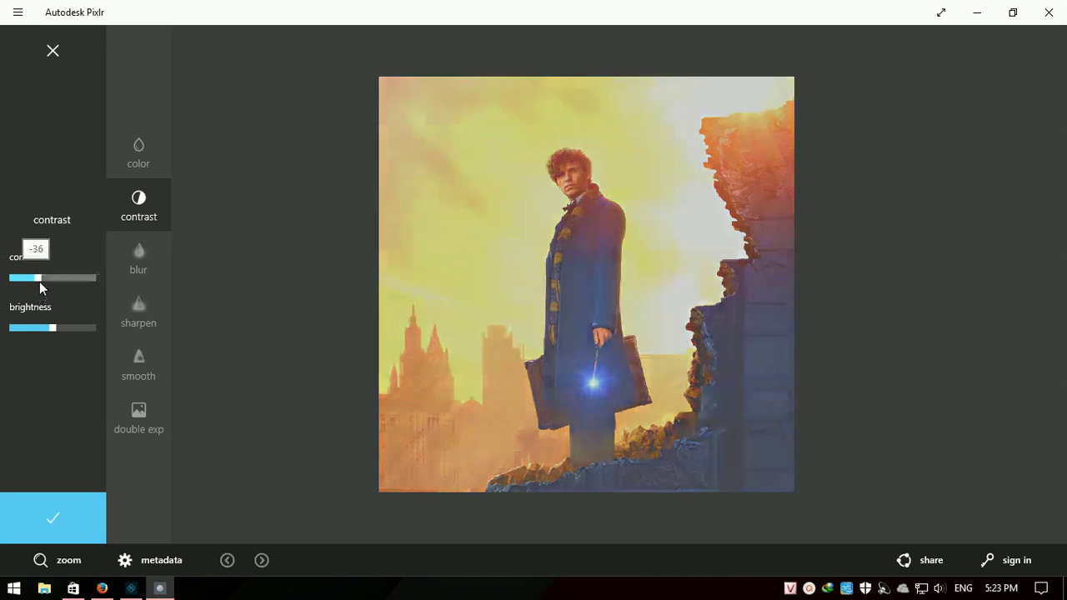
{"action": "left_click_drag", "start_coordinate": [39, 284], "coordinate": [53, 280]}
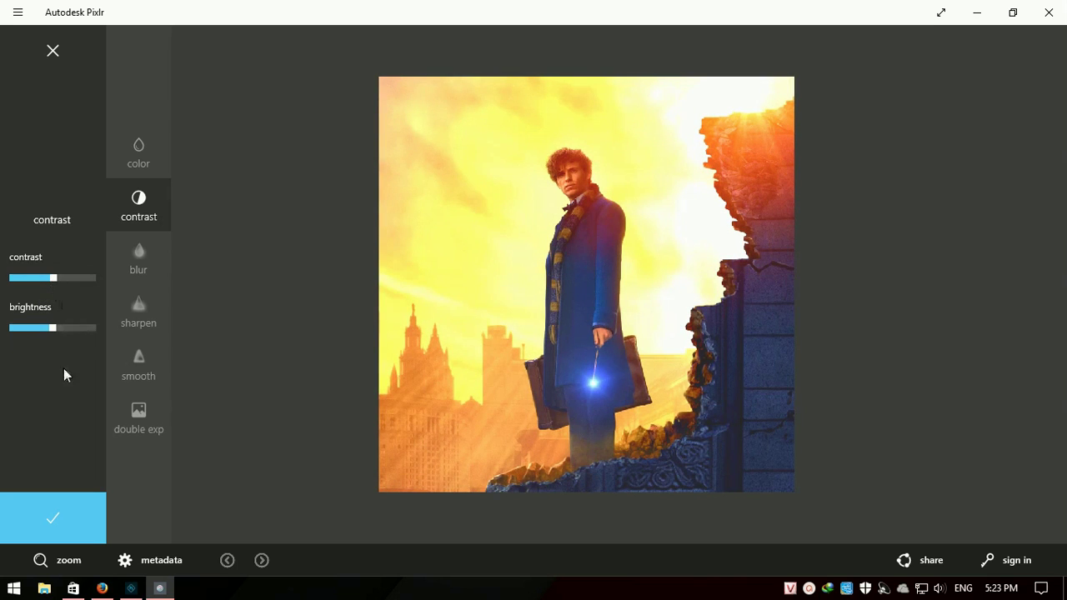
{"action": "mouse_move", "coordinate": [51, 327]}
{"action": "left_mouse_down"}
{"action": "mouse_move", "coordinate": [102, 327]}
{"action": "mouse_move", "coordinate": [50, 327]}
{"action": "left_mouse_up"}
{"action": "left_click", "coordinate": [52, 517]}
{"action": "left_click", "coordinate": [50, 52]}
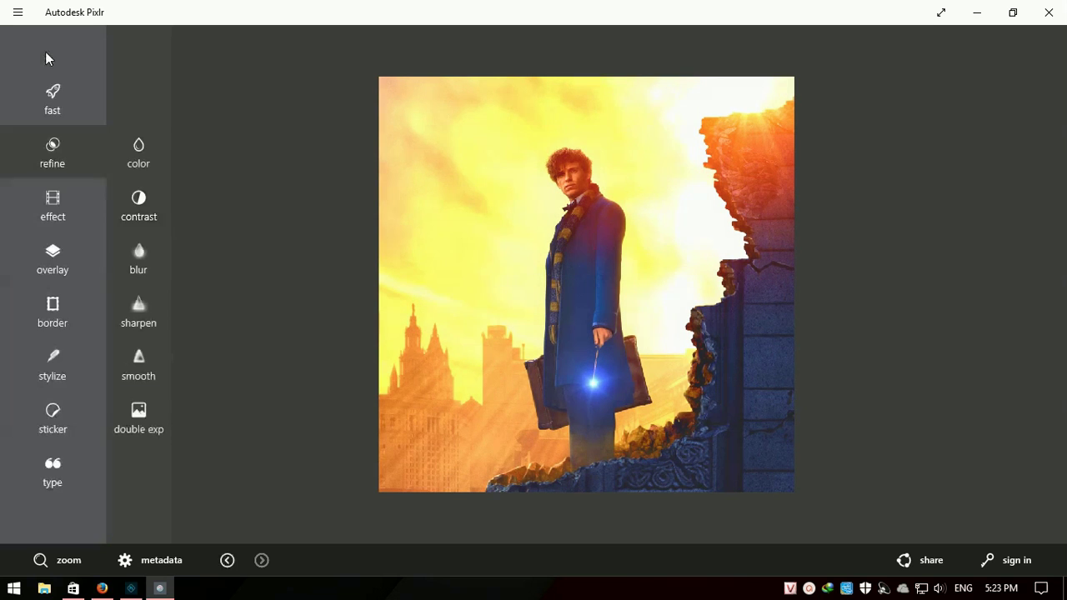
Step: Try a strong blur, then set the blur amount back to zero after checking Photoshop Express
{"action": "left_click", "coordinate": [138, 257]}
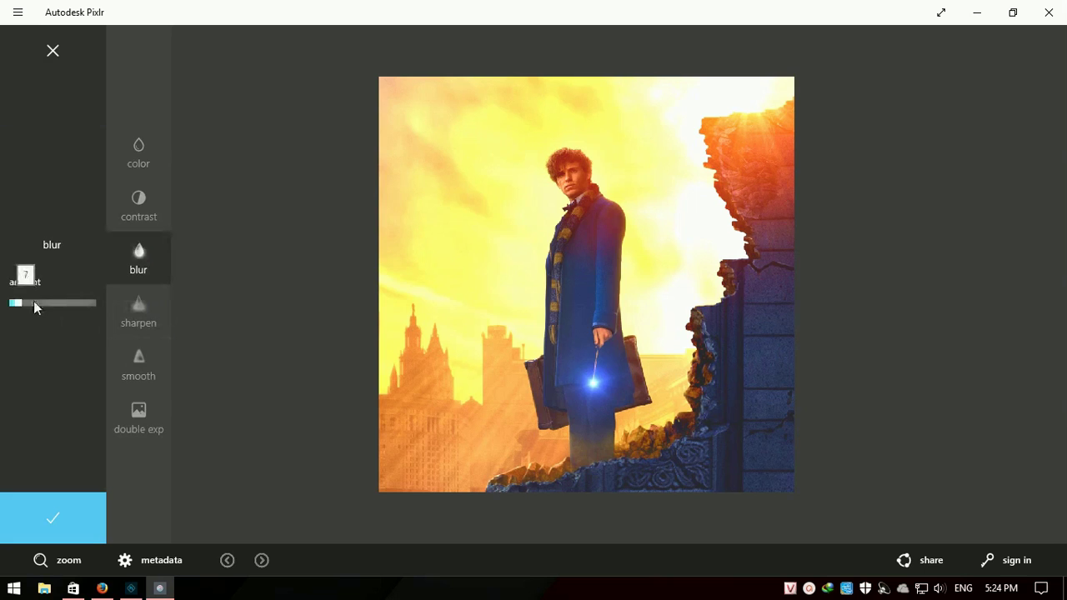
{"action": "left_click_drag", "start_coordinate": [94, 306], "coordinate": [26, 306]}
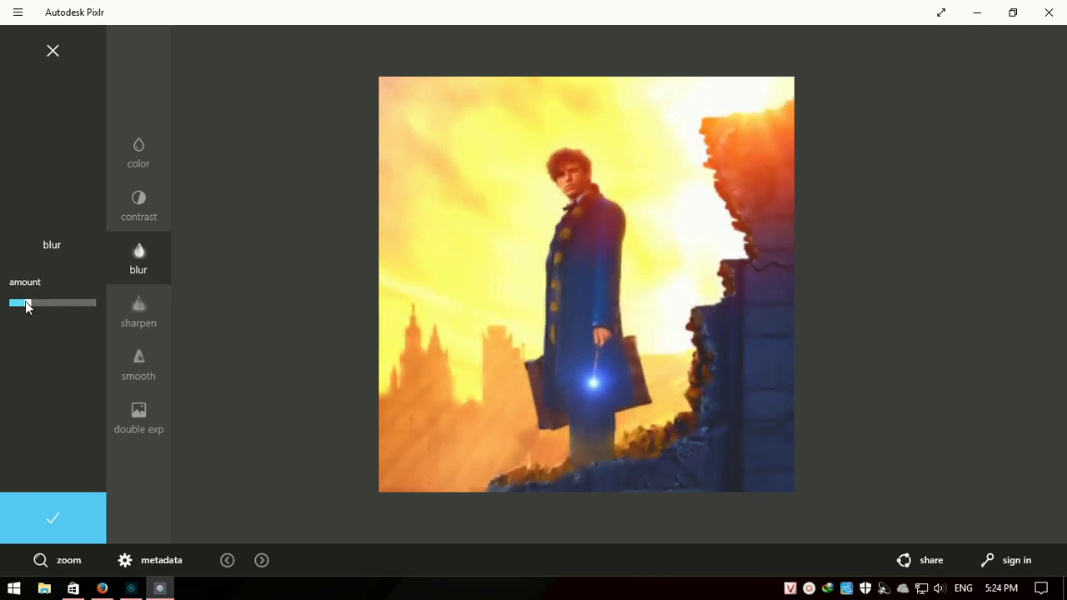
{"action": "left_click_drag", "start_coordinate": [26, 306], "coordinate": [13, 306]}
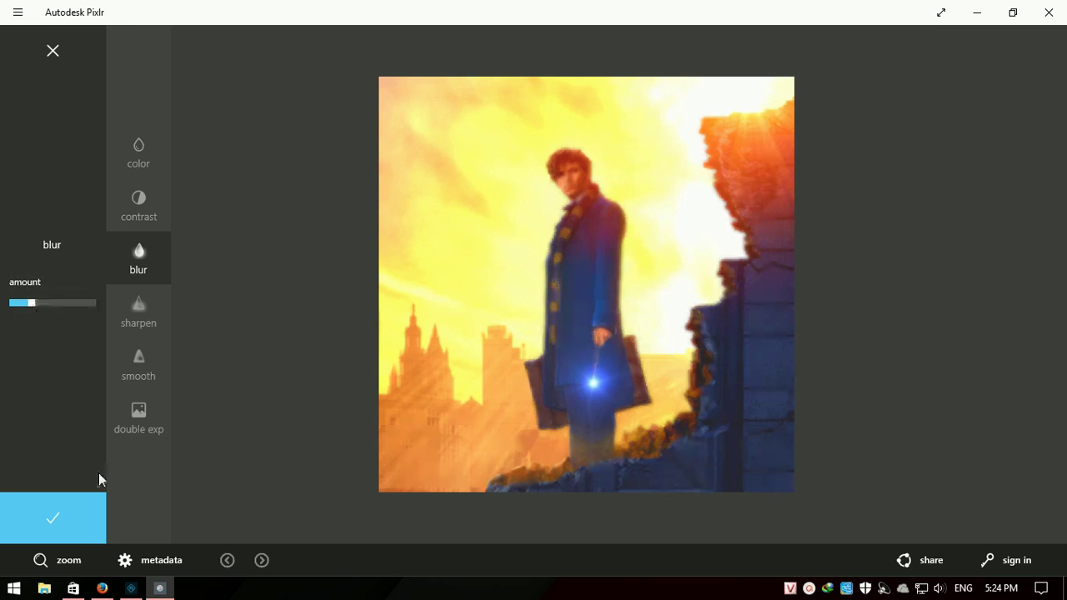
{"action": "left_click", "coordinate": [130, 589]}
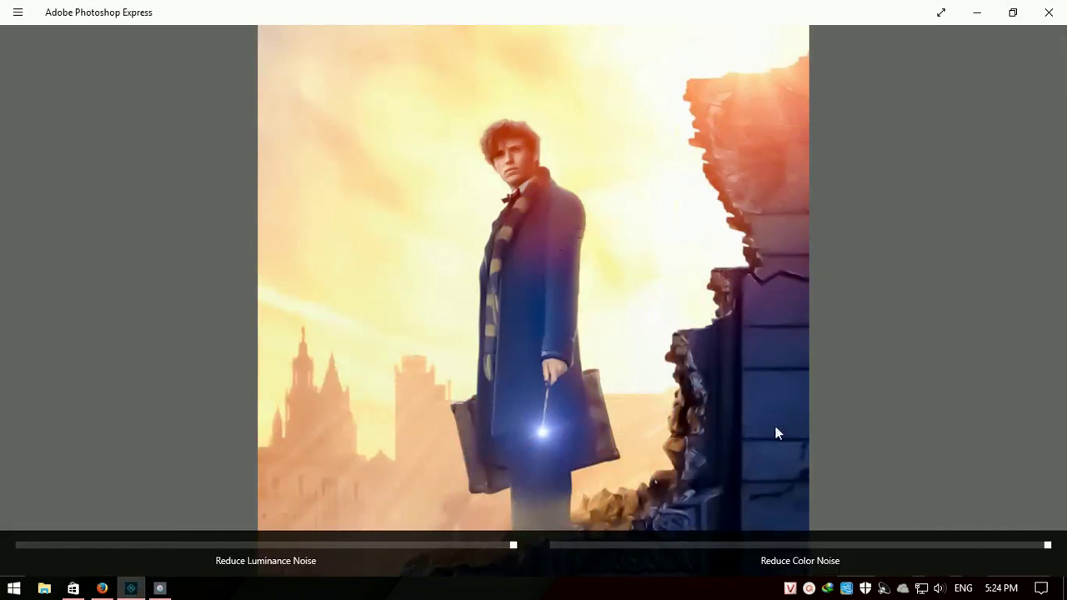
{"action": "left_click", "coordinate": [160, 589]}
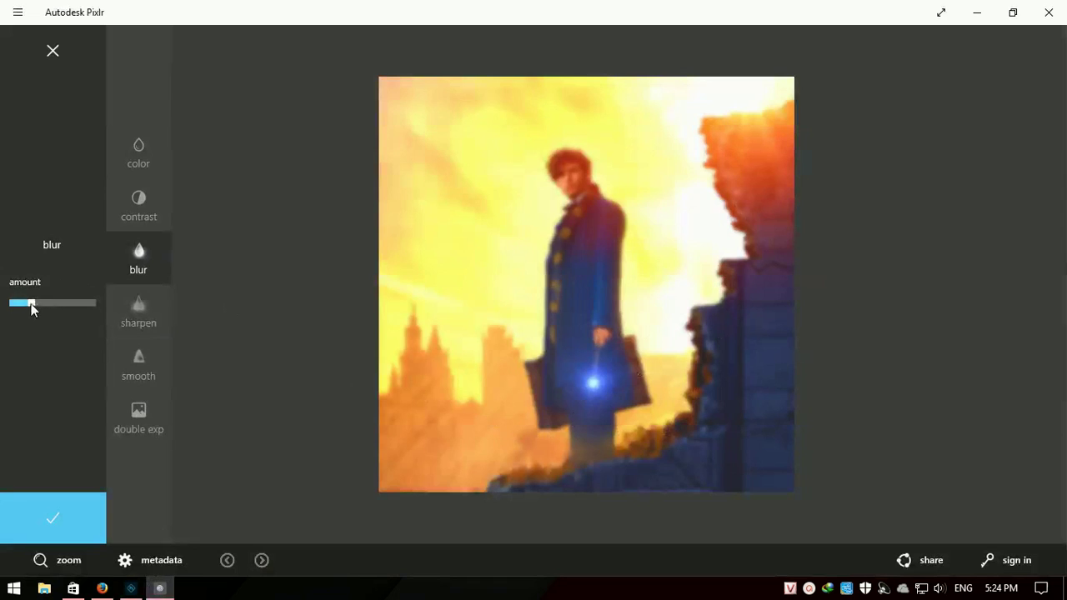
{"action": "left_click_drag", "start_coordinate": [31, 305], "coordinate": [17, 305]}
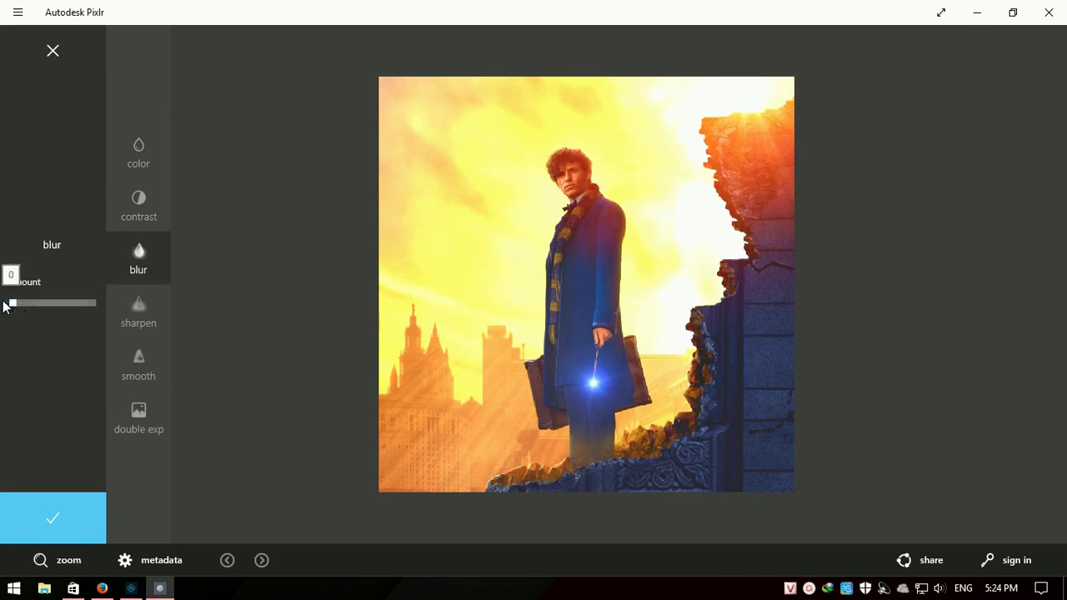
Step: Apply sharpening with a moderate amount and full radius, then set smoothing to full strength
{"action": "left_click", "coordinate": [138, 310]}
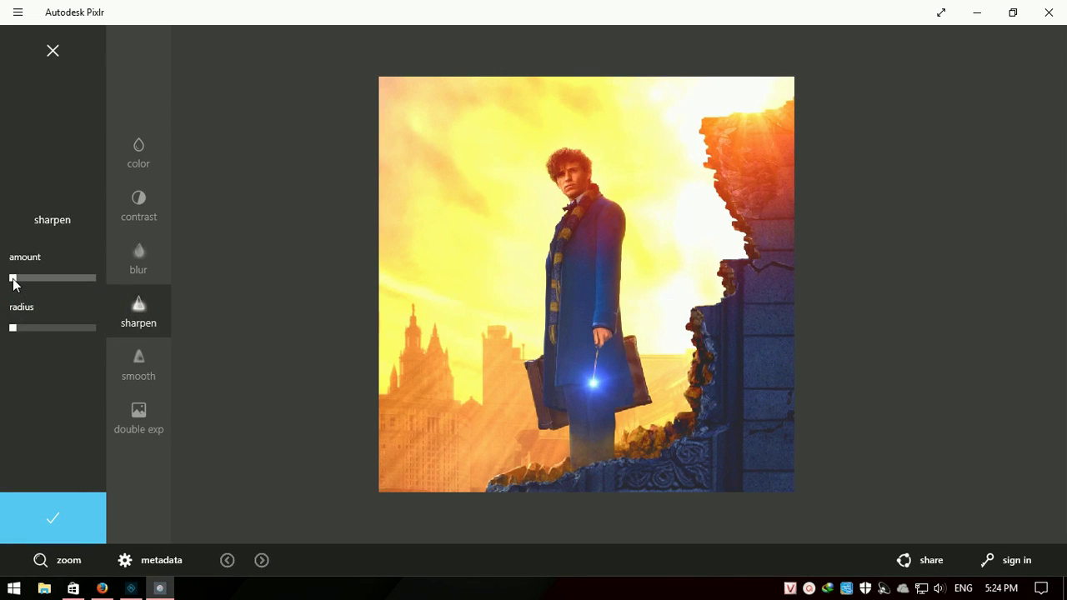
{"action": "left_click_drag", "start_coordinate": [12, 278], "coordinate": [33, 279]}
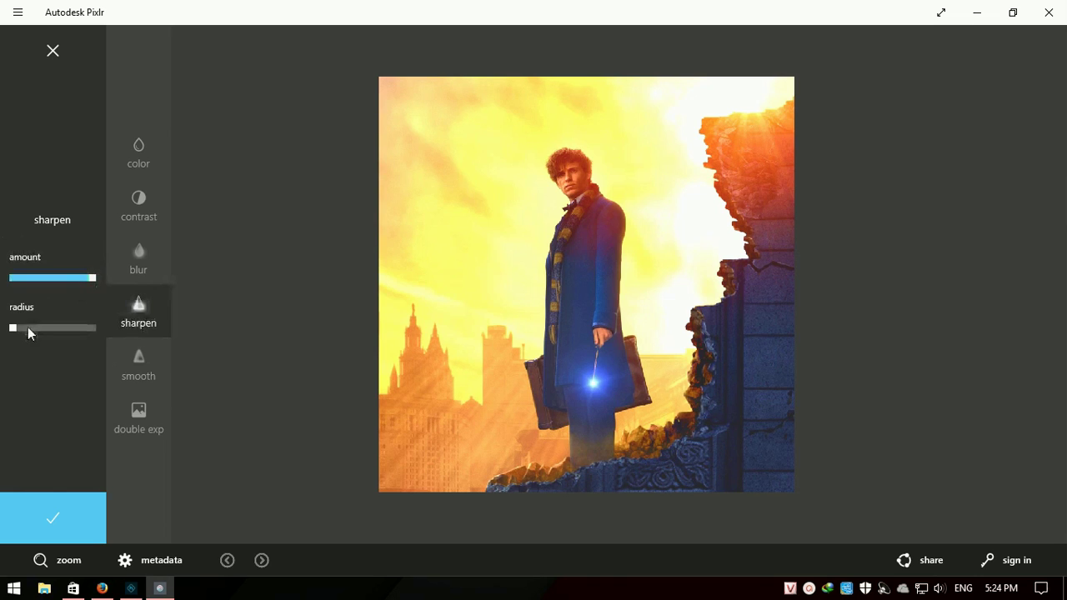
{"action": "left_click_drag", "start_coordinate": [12, 329], "coordinate": [96, 329]}
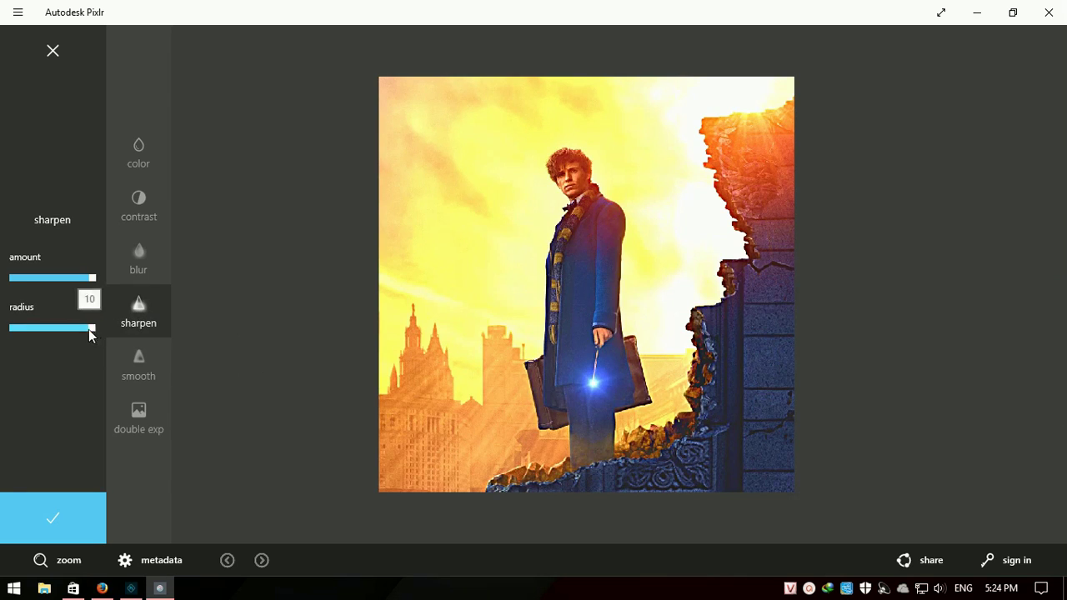
{"action": "mouse_move", "coordinate": [90, 328]}
{"action": "left_mouse_down"}
{"action": "mouse_move", "coordinate": [9, 332]}
{"action": "mouse_move", "coordinate": [31, 329]}
{"action": "left_mouse_up"}
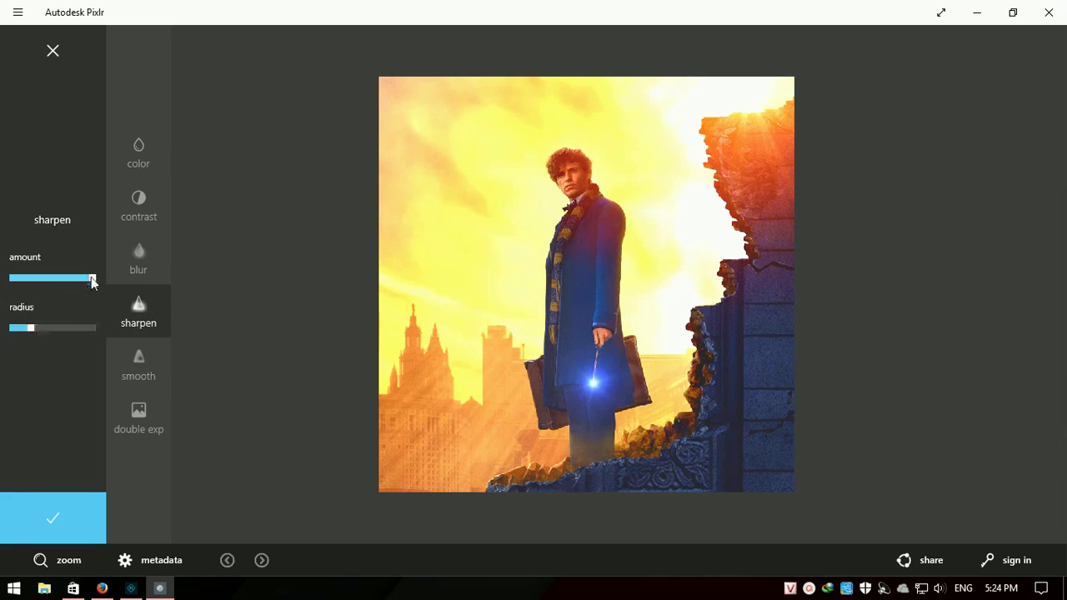
{"action": "left_click_drag", "start_coordinate": [90, 280], "coordinate": [12, 280]}
{"action": "left_click_drag", "start_coordinate": [31, 329], "coordinate": [92, 329]}
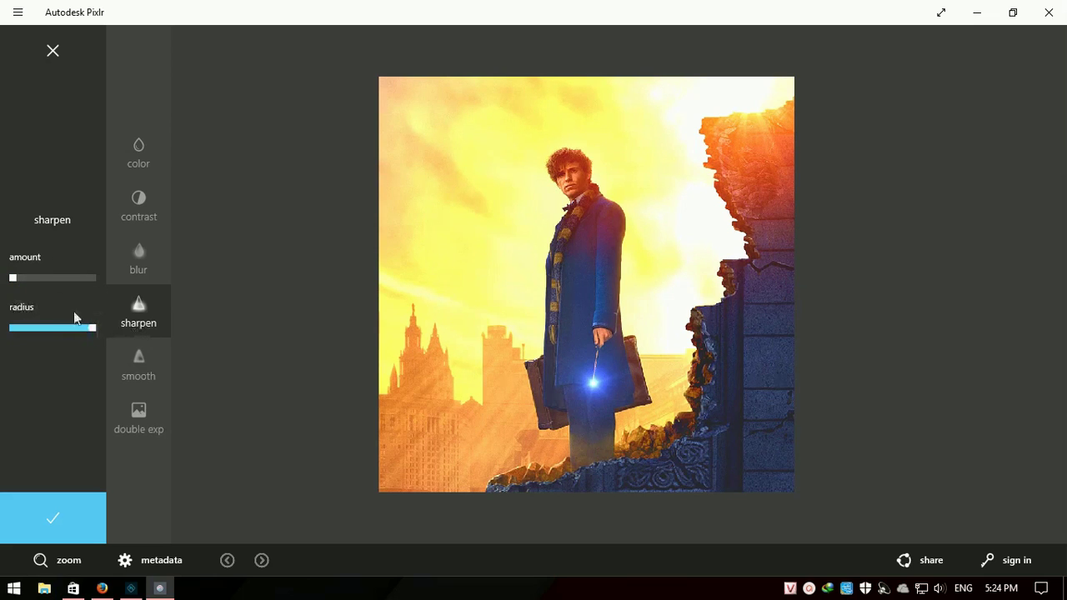
{"action": "left_click_drag", "start_coordinate": [10, 280], "coordinate": [41, 277]}
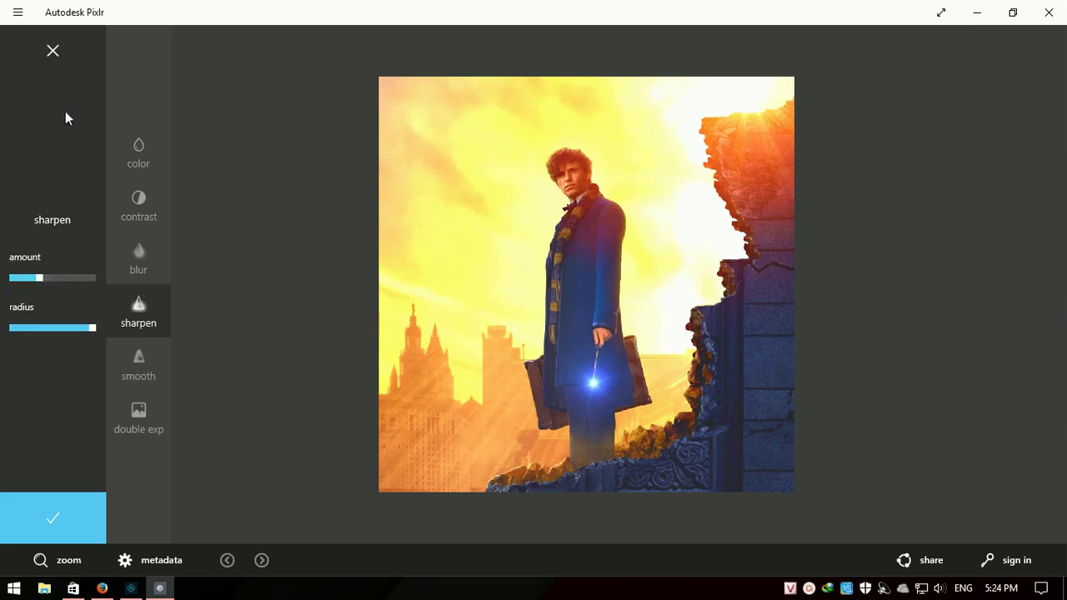
{"action": "left_click", "coordinate": [53, 50]}
{"action": "left_click", "coordinate": [138, 364]}
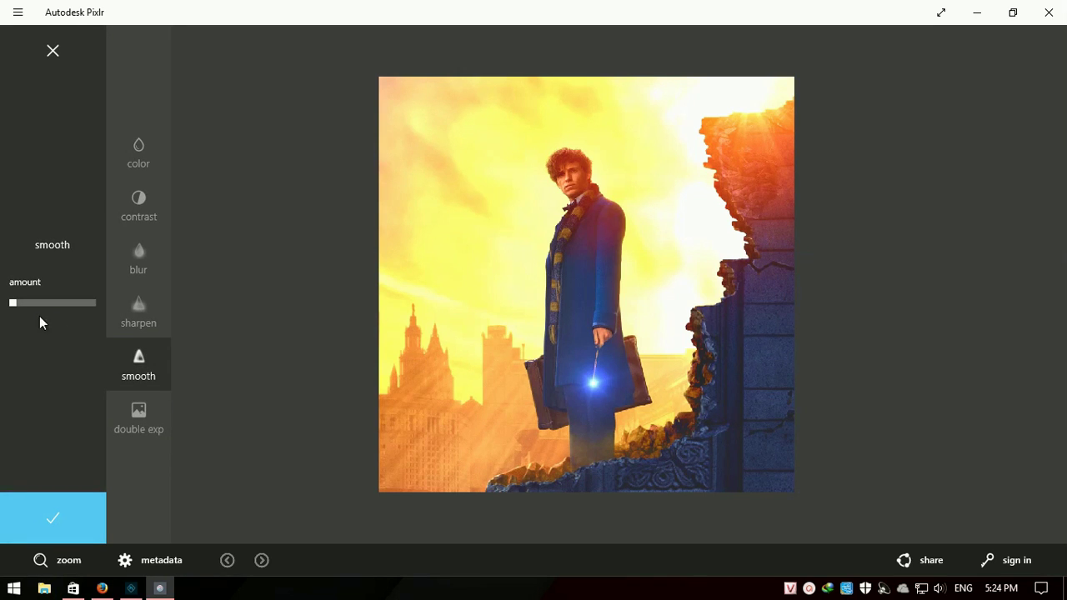
{"action": "left_click_drag", "start_coordinate": [14, 305], "coordinate": [94, 305]}
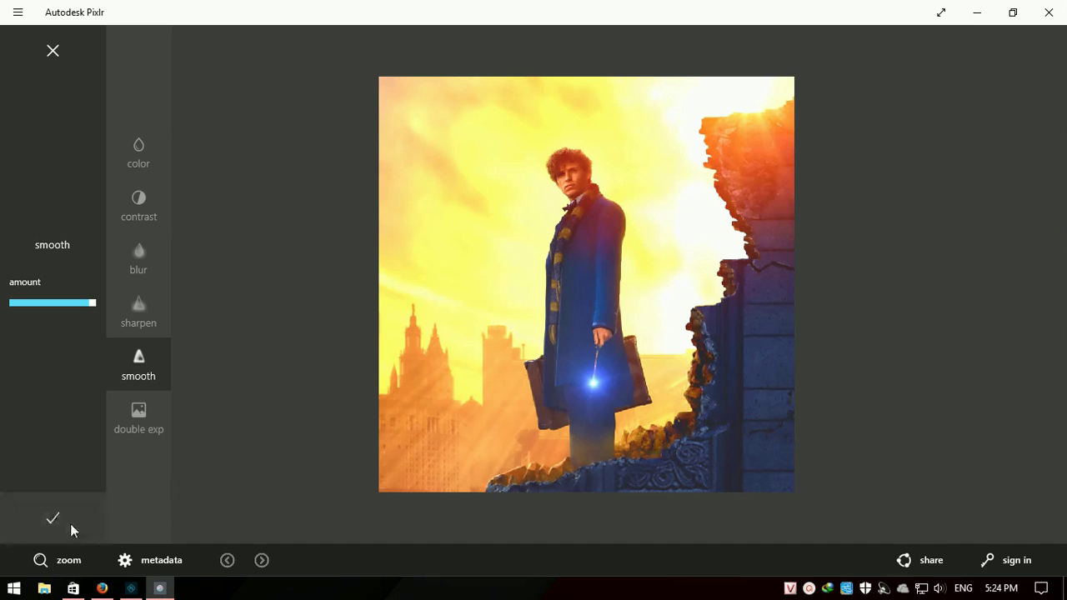
Step: Start a double exposure with no second image, using overlay blend at 100 opacity
{"action": "left_click", "coordinate": [132, 431]}
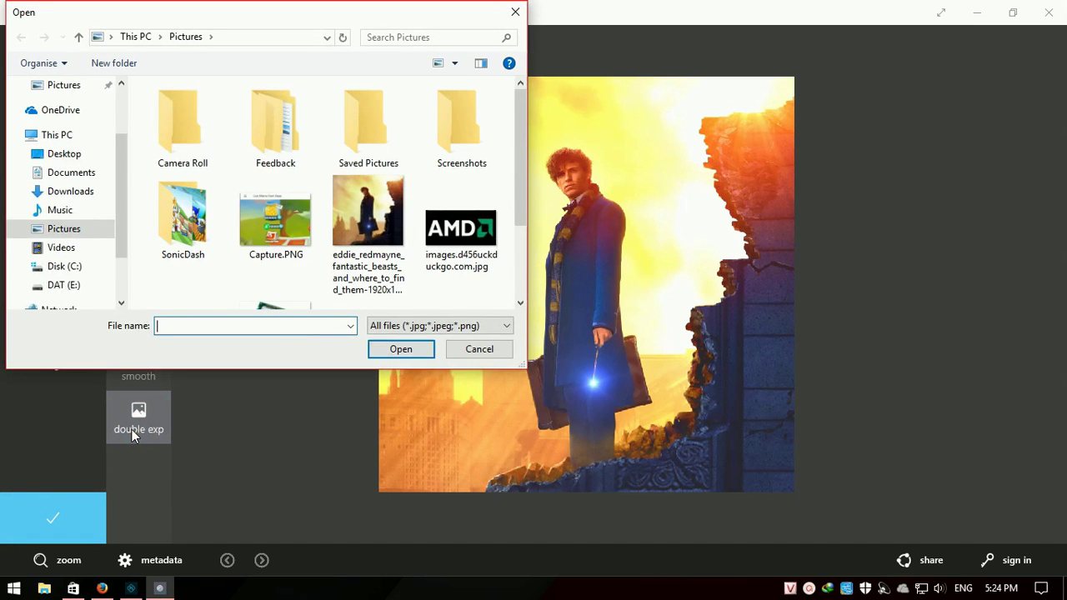
{"action": "key", "text": "Escape"}
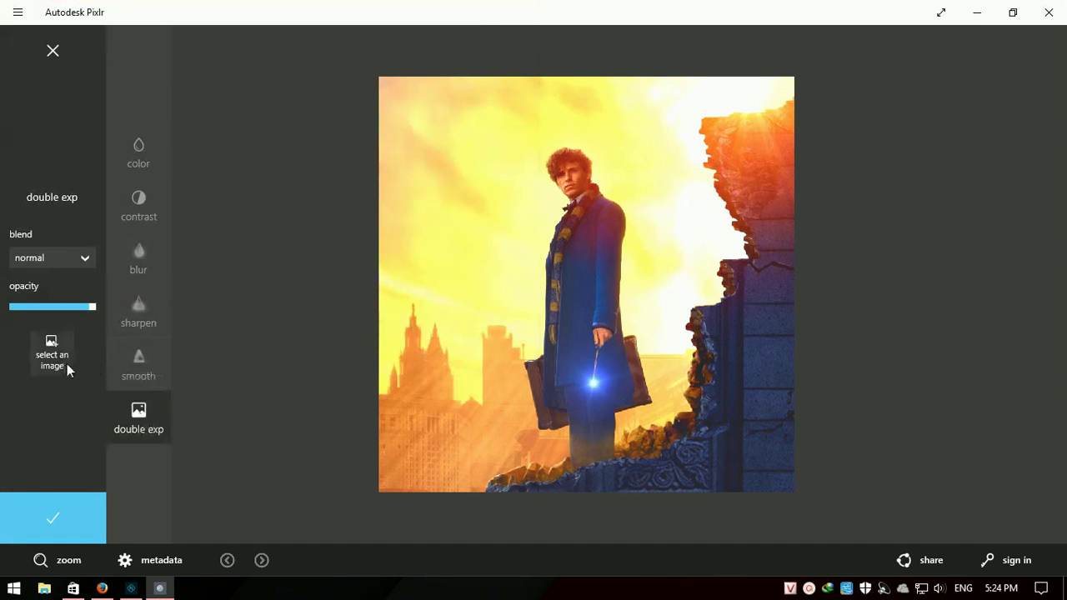
{"action": "left_click", "coordinate": [85, 258]}
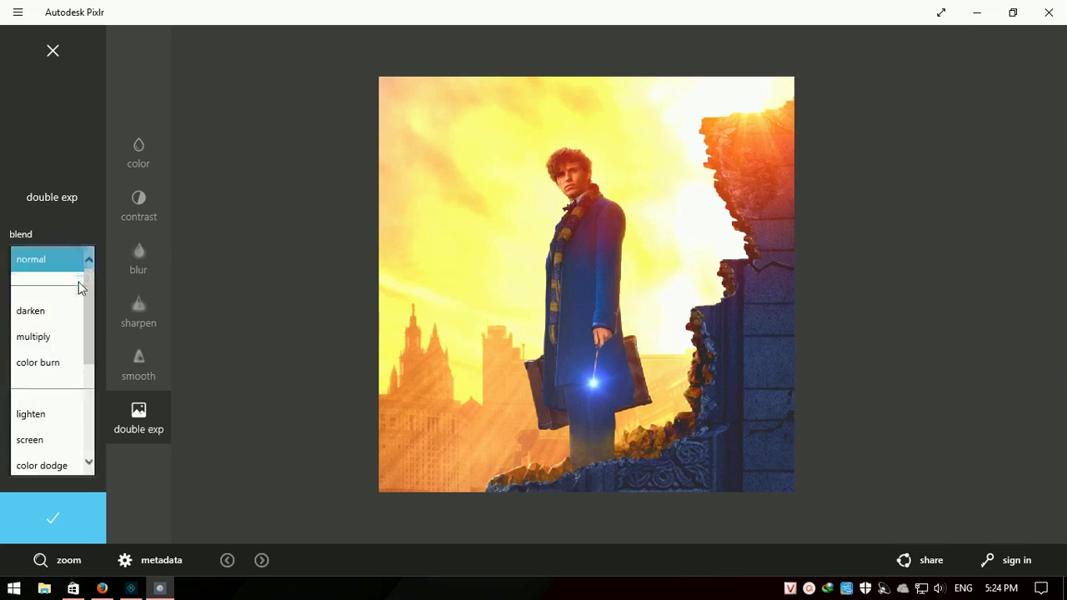
{"action": "left_click_drag", "start_coordinate": [90, 290], "coordinate": [87, 398]}
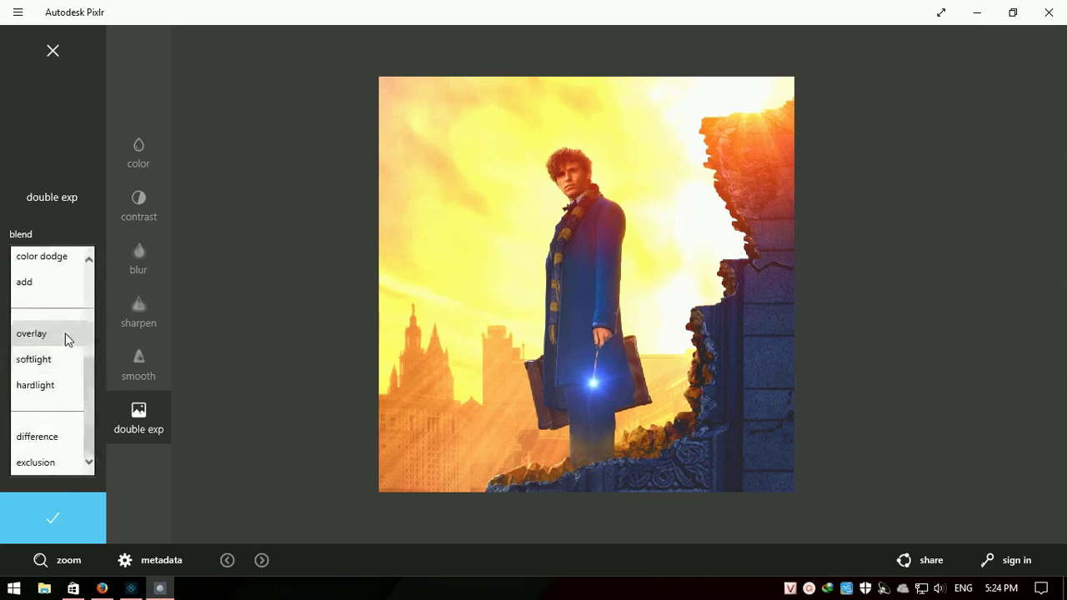
{"action": "left_click", "coordinate": [33, 333]}
{"action": "left_click_drag", "start_coordinate": [92, 307], "coordinate": [94, 307]}
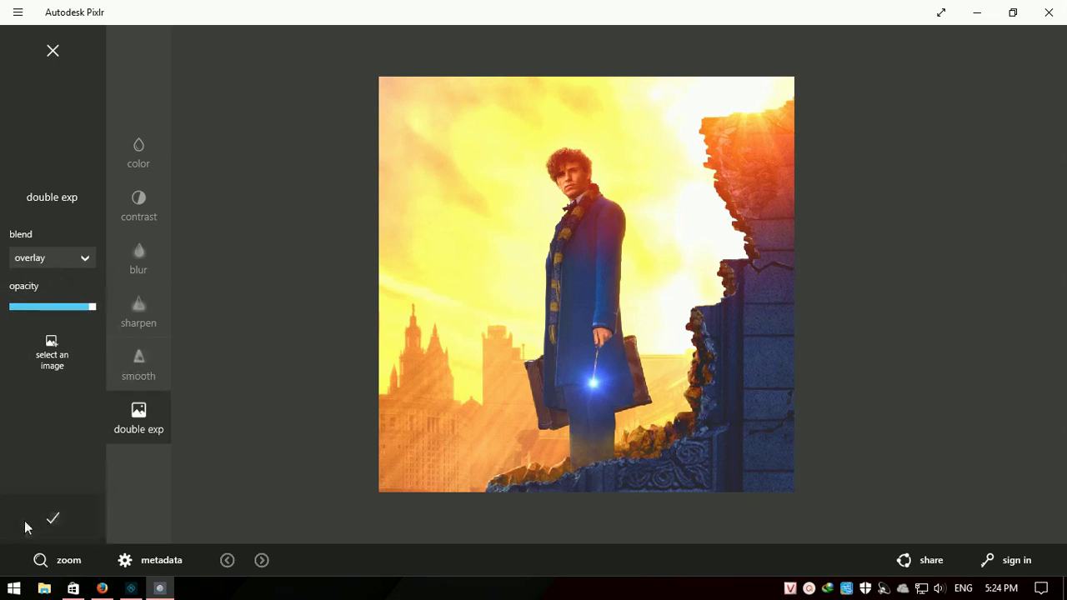
{"action": "left_click", "coordinate": [52, 519]}
Step: Apply smoothing at its maximum amount of 15 to the poster photo
{"action": "left_click", "coordinate": [146, 367]}
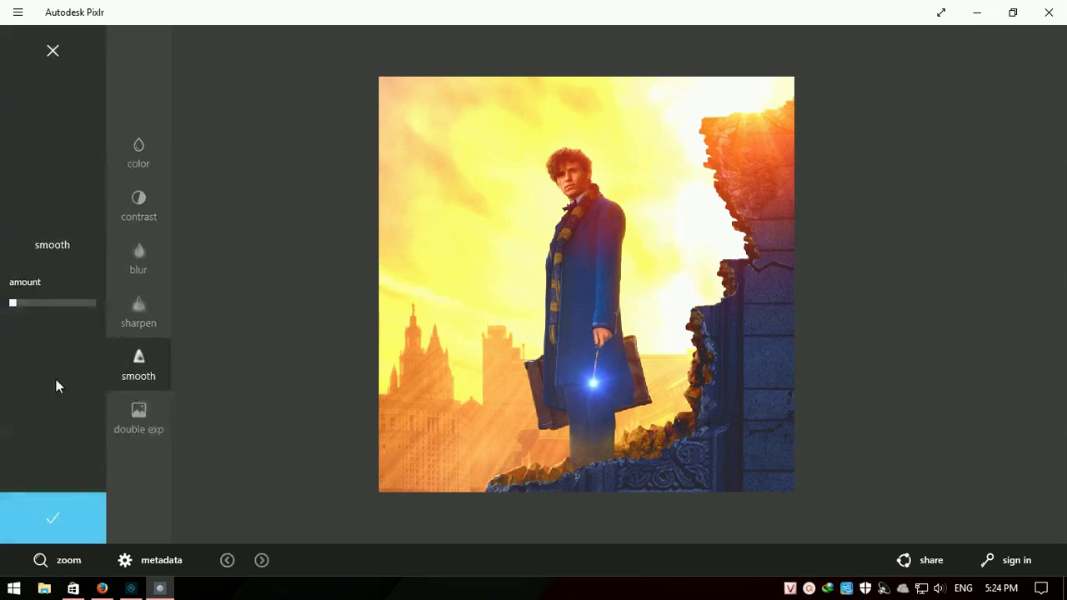
{"action": "left_click_drag", "start_coordinate": [15, 304], "coordinate": [92, 305]}
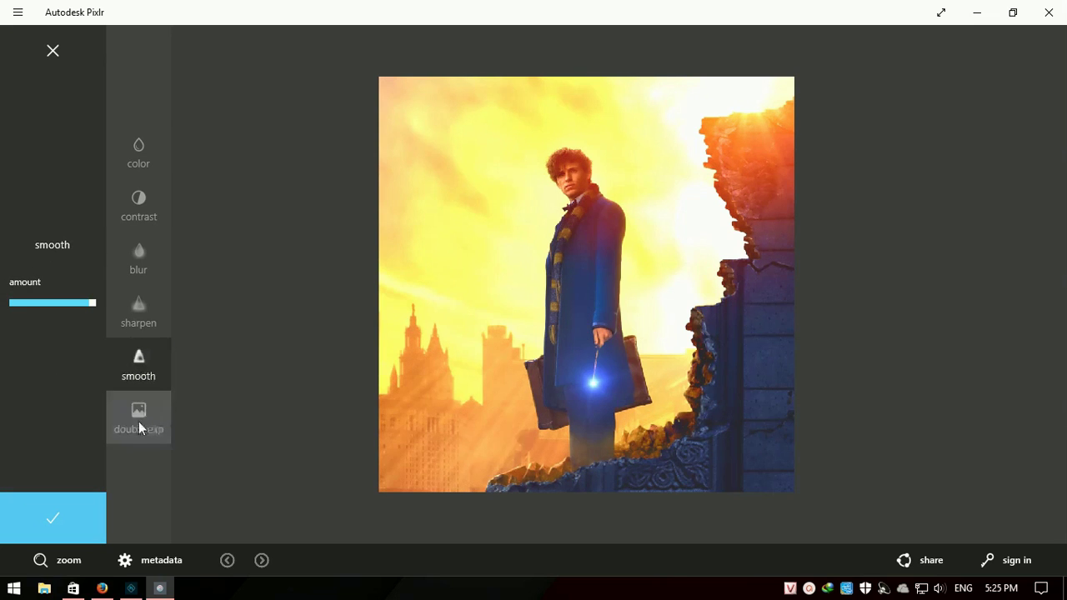
{"action": "left_click", "coordinate": [53, 519]}
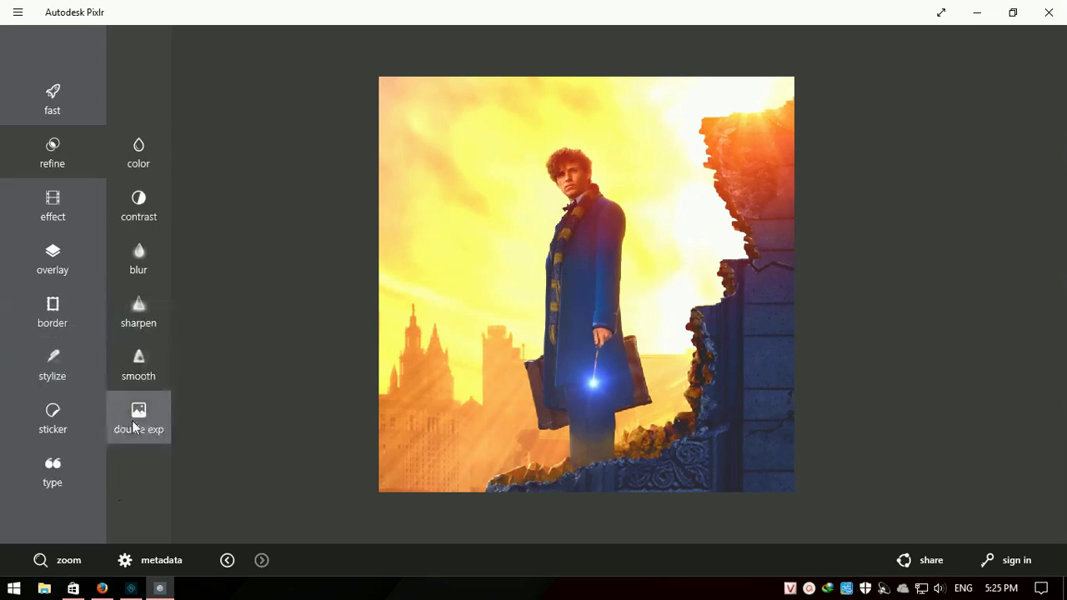
{"action": "left_click", "coordinate": [138, 367]}
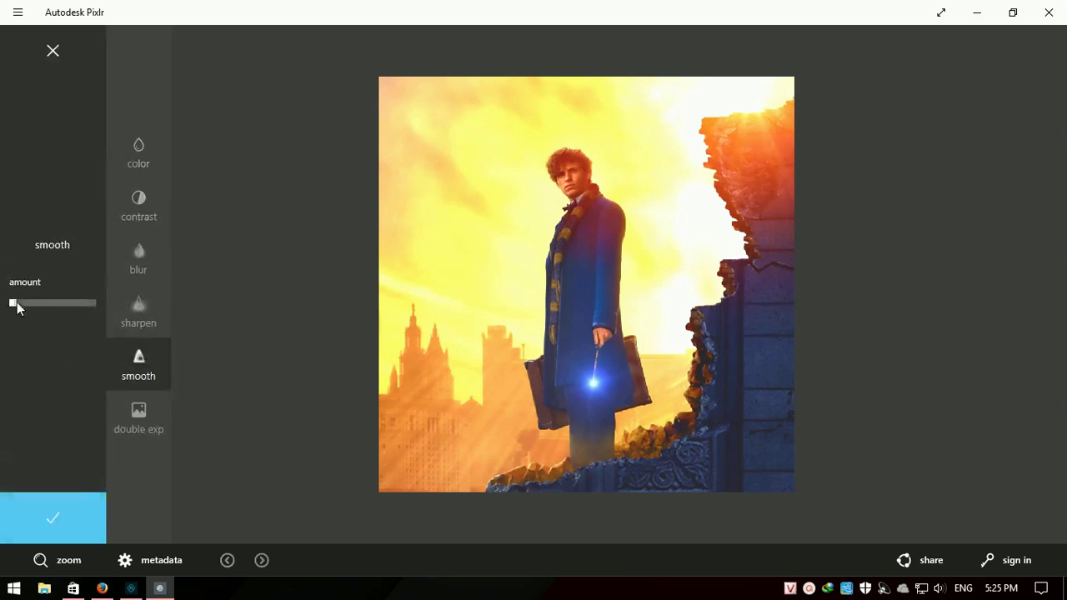
{"action": "left_click_drag", "start_coordinate": [15, 304], "coordinate": [93, 305]}
{"action": "left_click", "coordinate": [81, 518]}
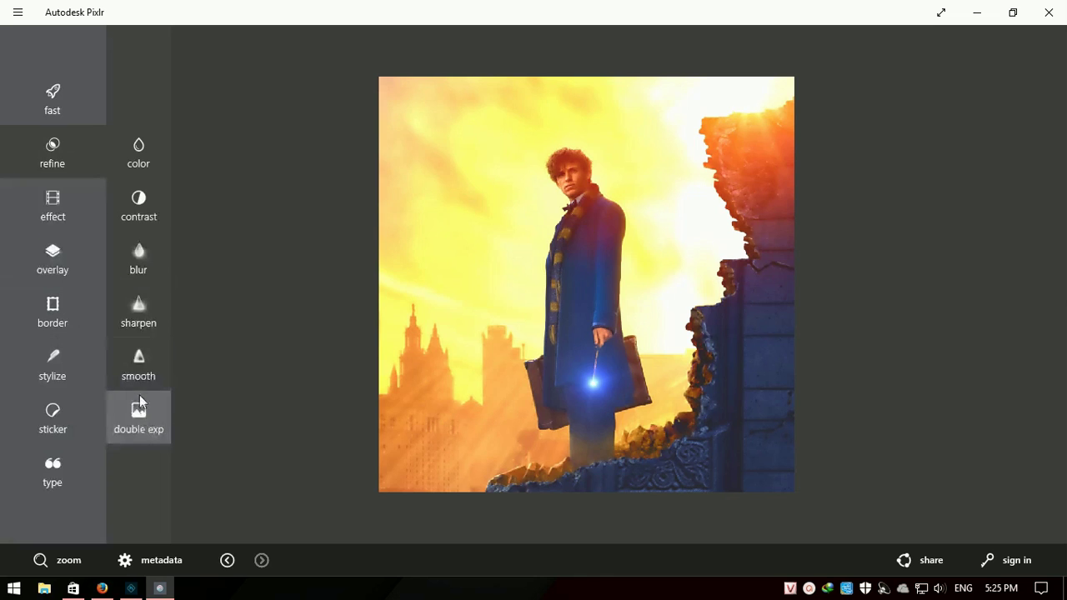
{"action": "left_click", "coordinate": [139, 364]}
{"action": "left_click_drag", "start_coordinate": [13, 305], "coordinate": [123, 307]}
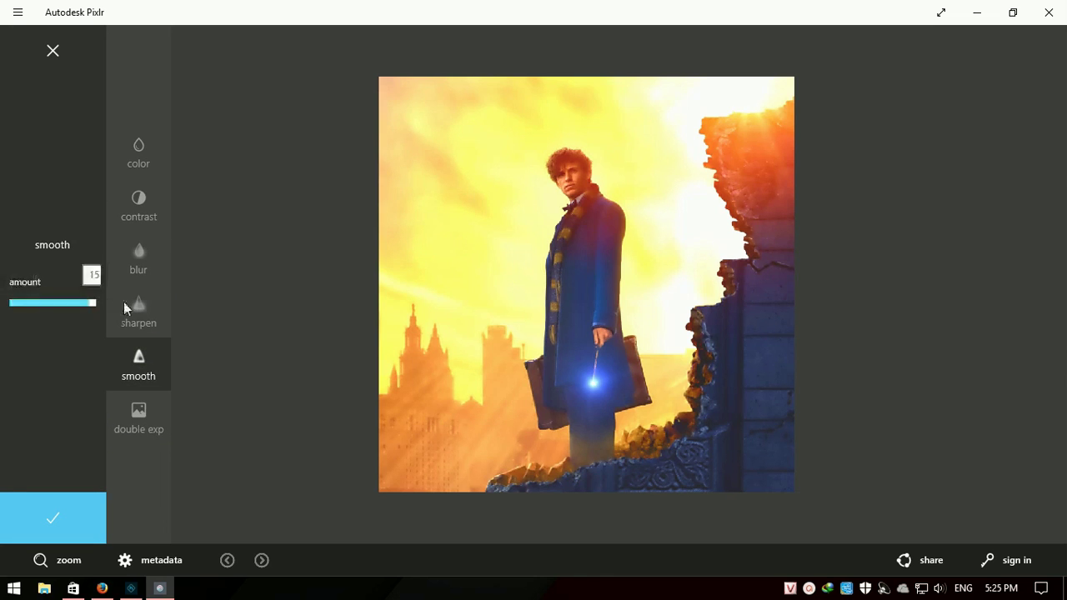
{"action": "left_click", "coordinate": [69, 514]}
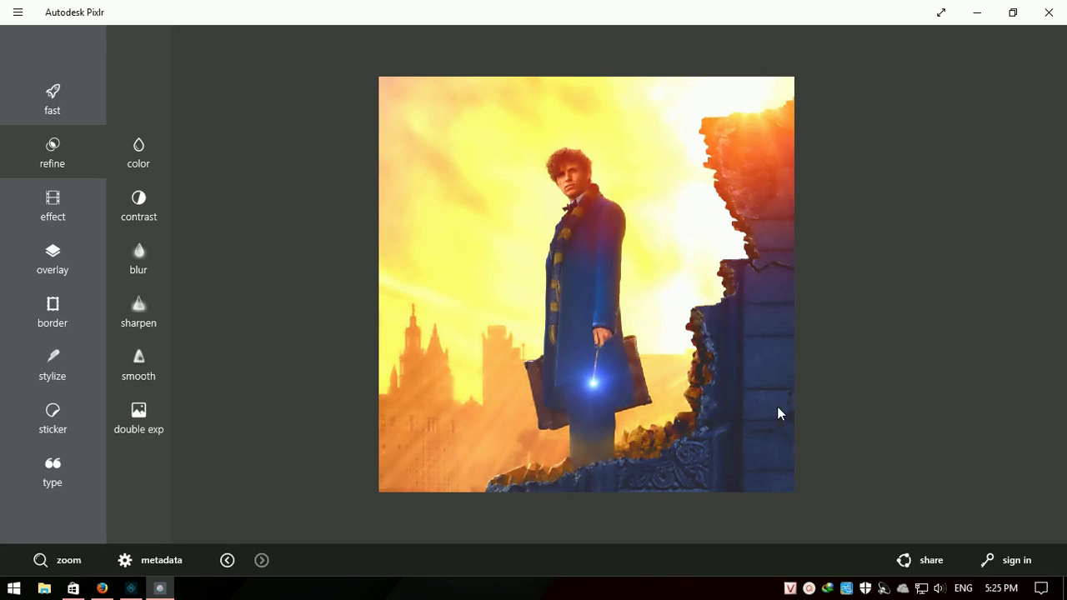
{"action": "scroll", "coordinate": [511, 394], "scroll_direction": "up", "scroll_amount": 3}
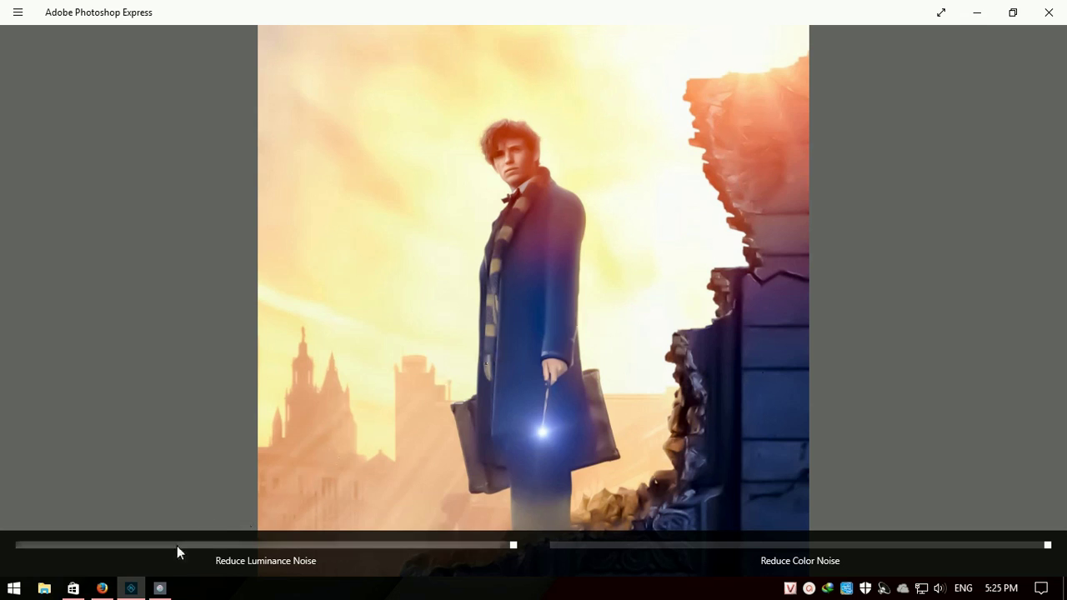
Step: Switch back to Autodesk Pixlr from the Photoshop Express noise-reduction view
{"action": "left_click", "coordinate": [160, 589]}
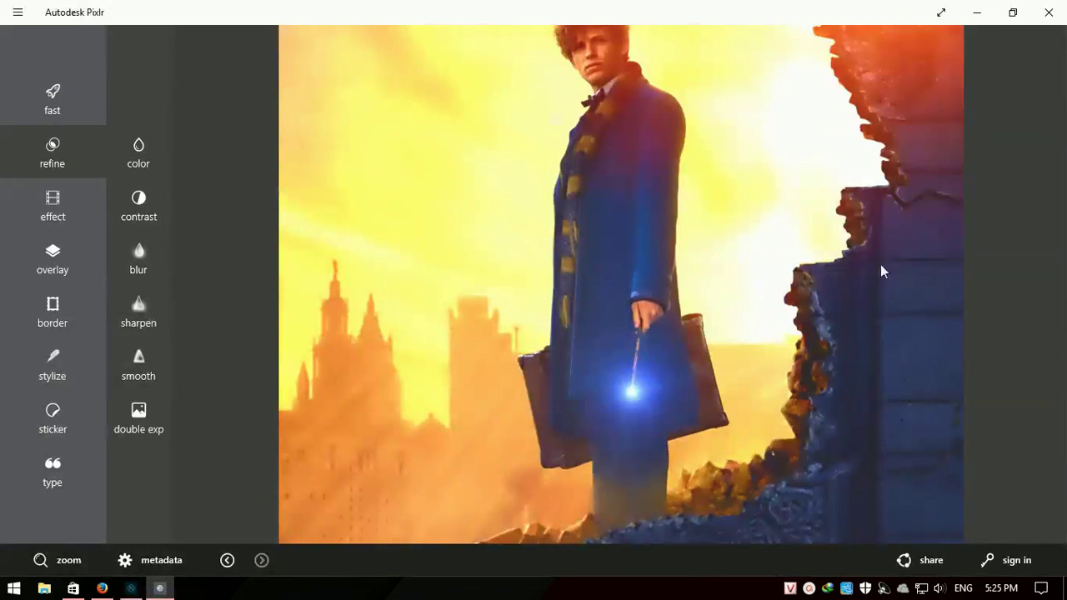
Step: Browse the effect, overlay, border and stylize presets, ending on the sticker categories
{"action": "left_click", "coordinate": [53, 206]}
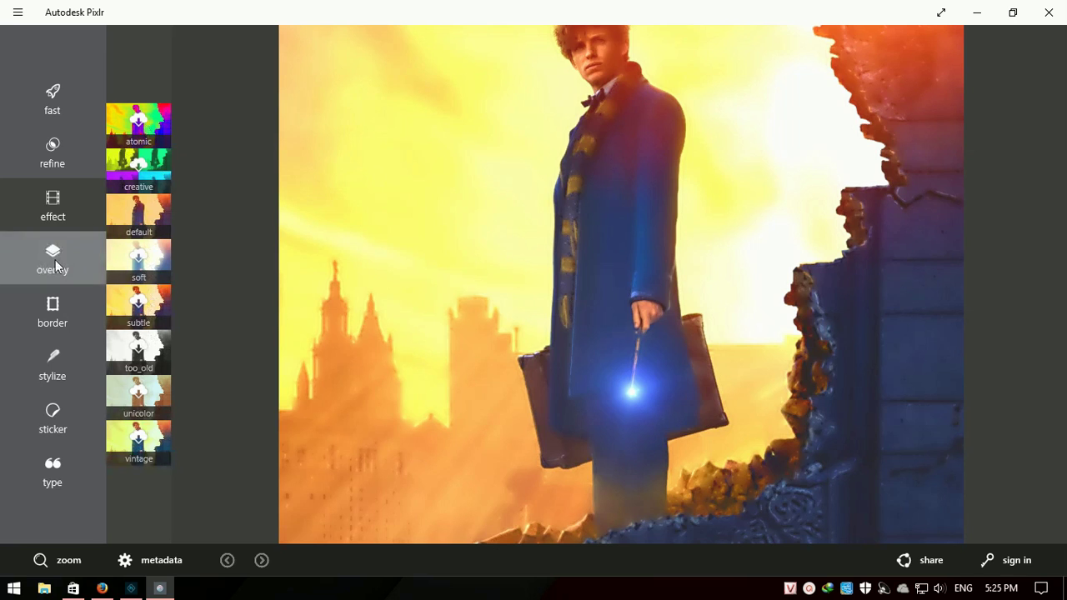
{"action": "left_click", "coordinate": [55, 260]}
{"action": "left_click", "coordinate": [52, 316]}
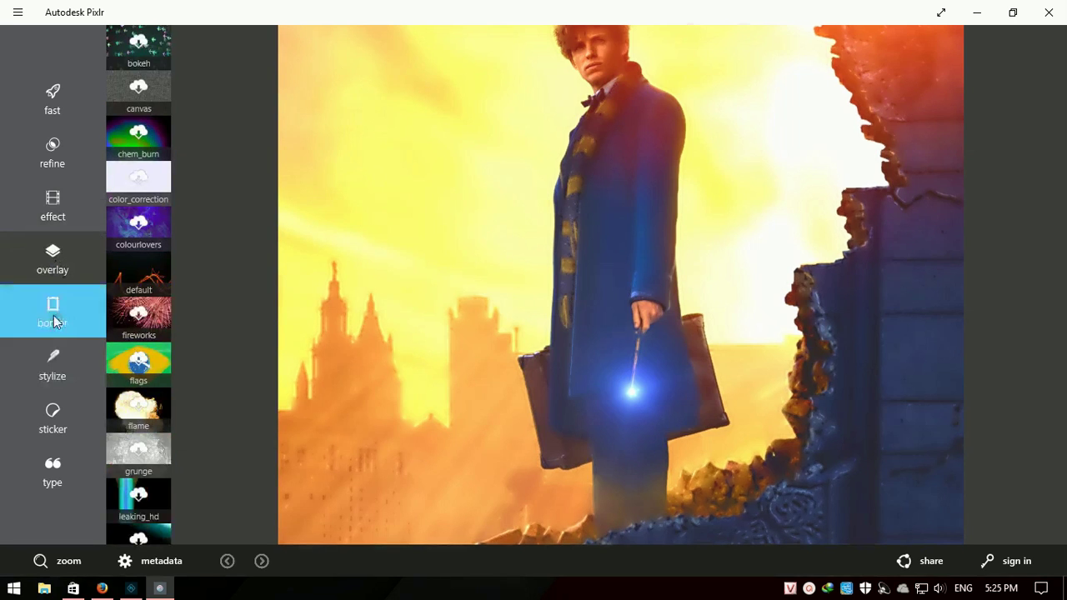
{"action": "left_click", "coordinate": [52, 365]}
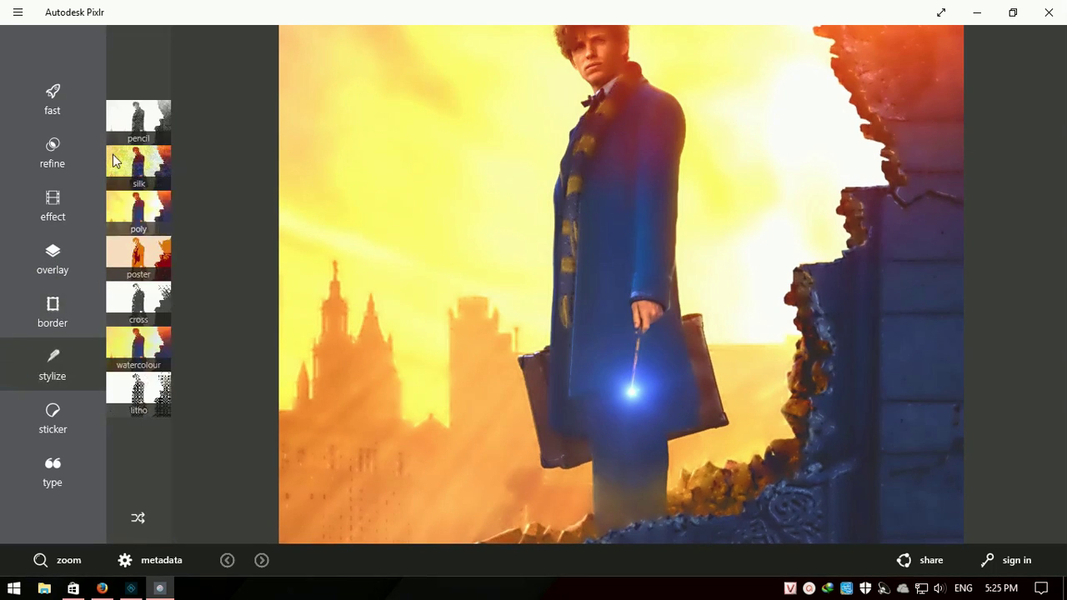
{"action": "left_click", "coordinate": [53, 417]}
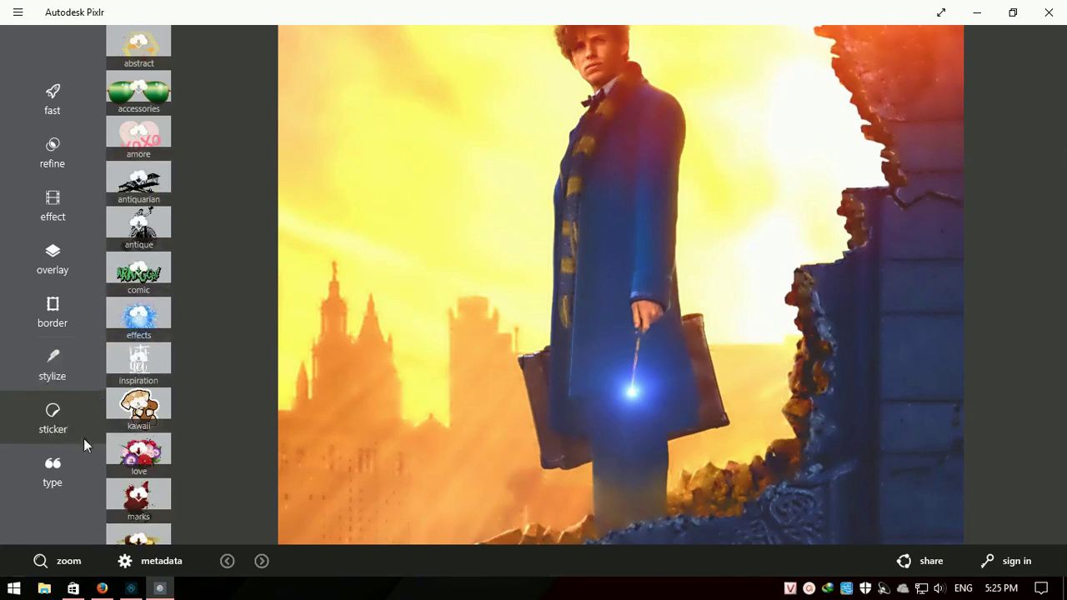
Step: Add a tilted 'Magic' text caption and position it over the briefcase
{"action": "left_click", "coordinate": [51, 471]}
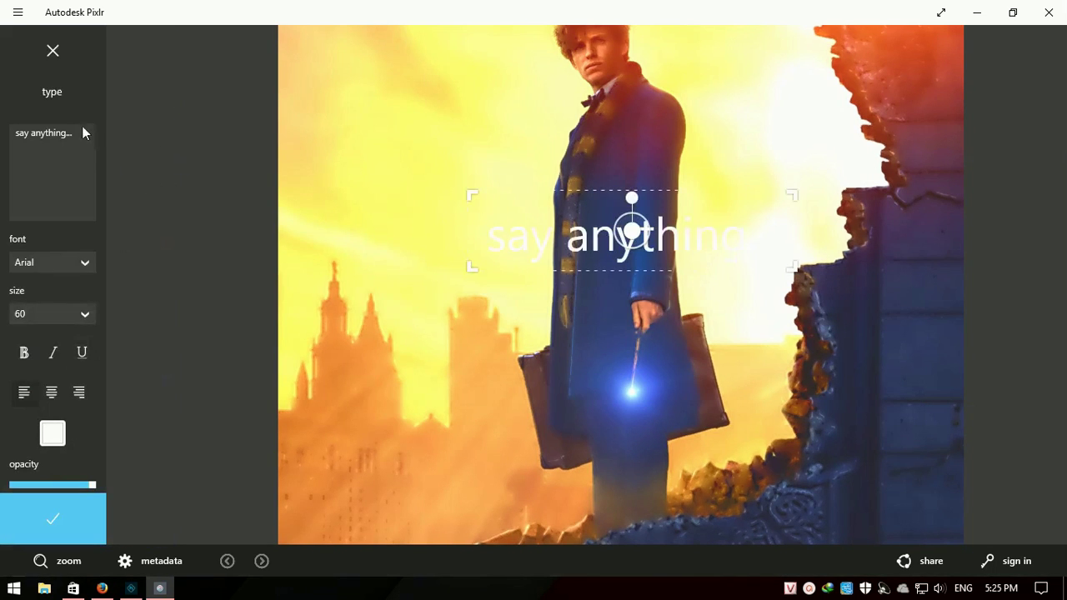
{"action": "mouse_move", "coordinate": [632, 197]}
{"action": "left_mouse_down"}
{"action": "mouse_move", "coordinate": [593, 174]}
{"action": "mouse_move", "coordinate": [639, 199]}
{"action": "left_mouse_up"}
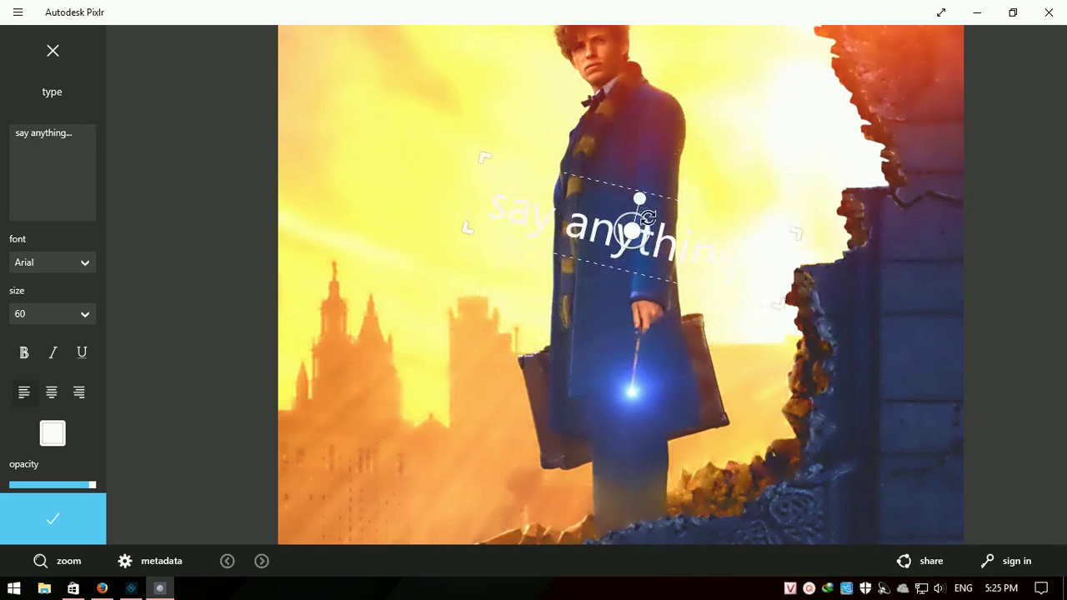
{"action": "mouse_move", "coordinate": [638, 236]}
{"action": "left_mouse_down"}
{"action": "mouse_move", "coordinate": [720, 437]}
{"action": "mouse_move", "coordinate": [641, 417]}
{"action": "left_mouse_up"}
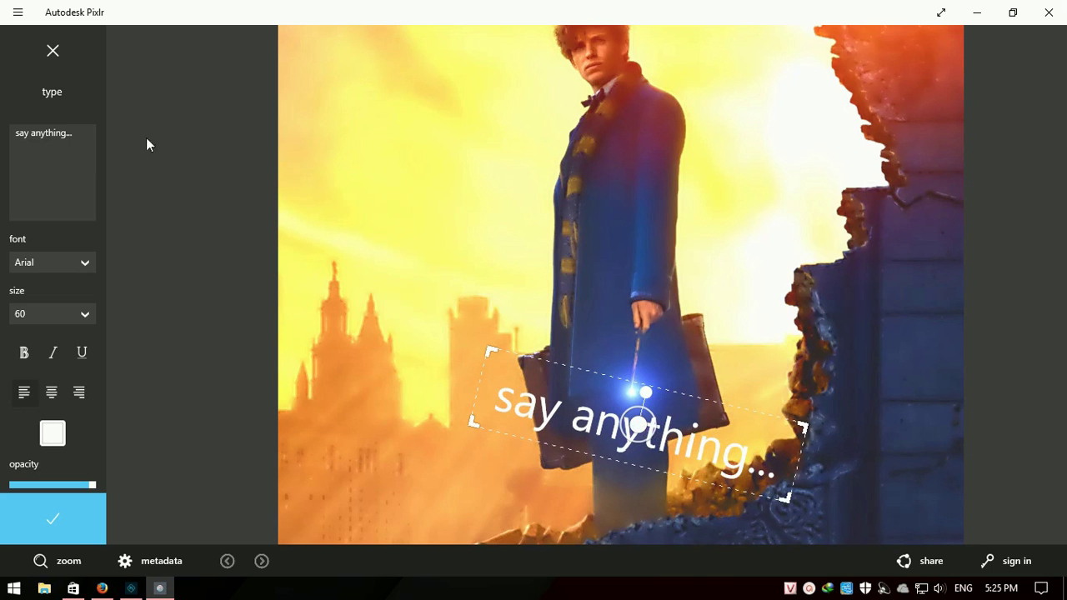
{"action": "left_click_drag", "start_coordinate": [77, 139], "coordinate": [2, 146]}
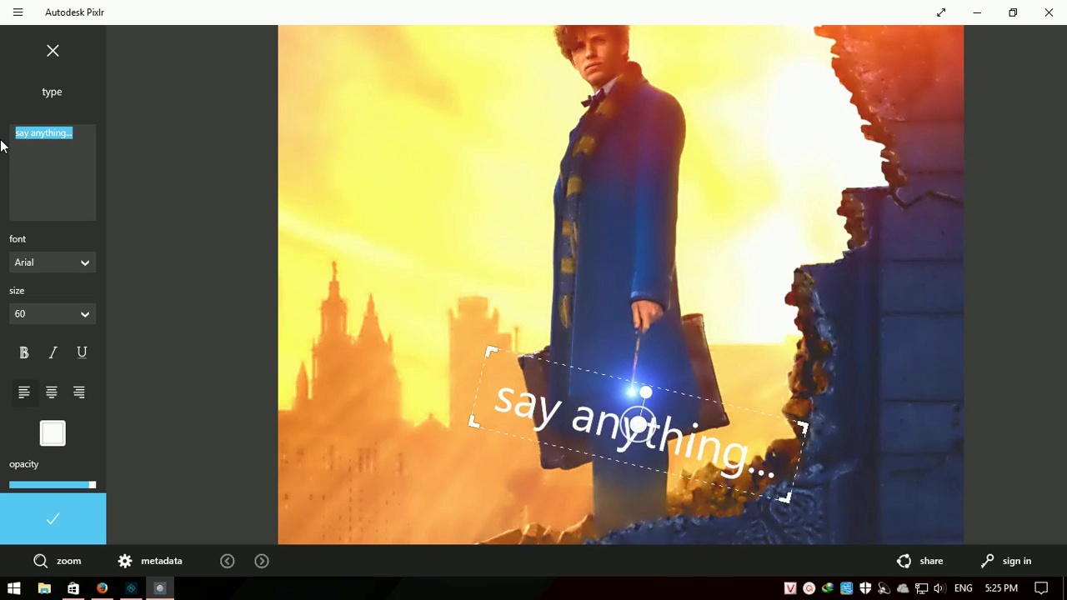
{"action": "type", "text": "Magi"}
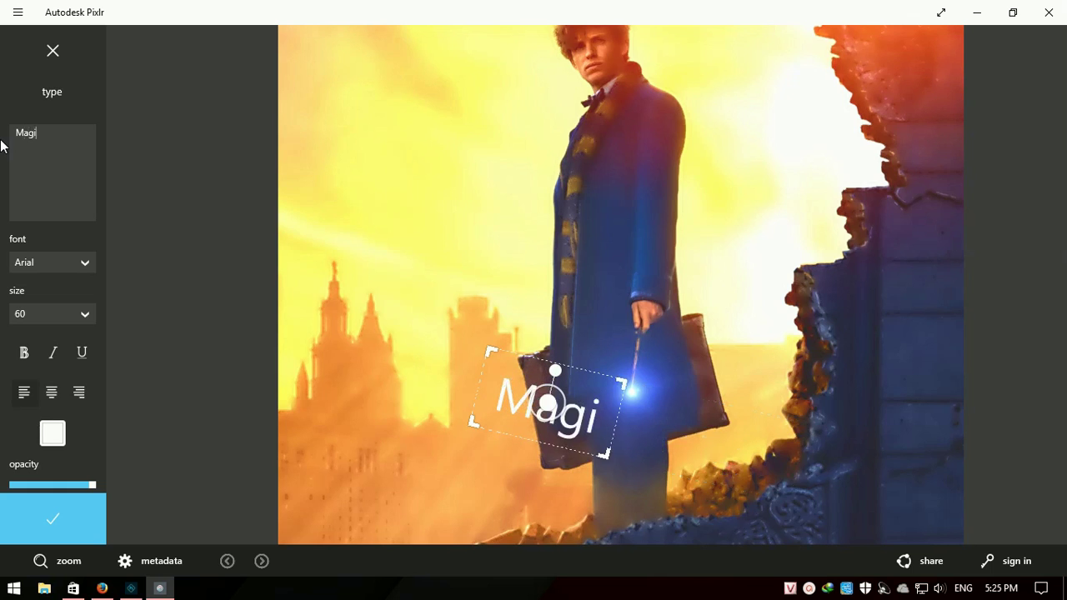
{"action": "type", "text": "c"}
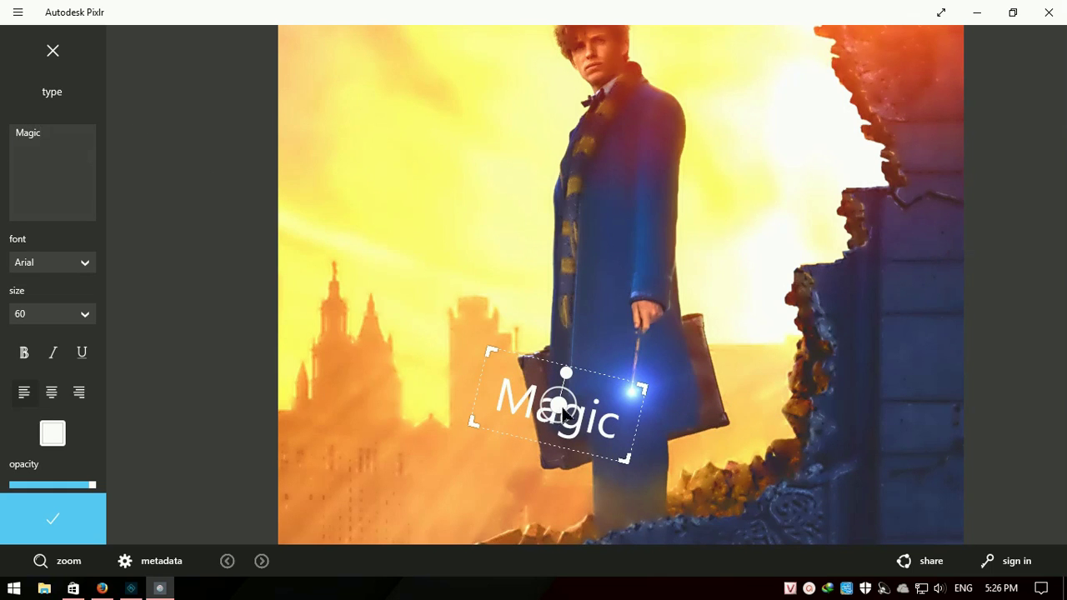
{"action": "left_click_drag", "start_coordinate": [563, 407], "coordinate": [617, 417]}
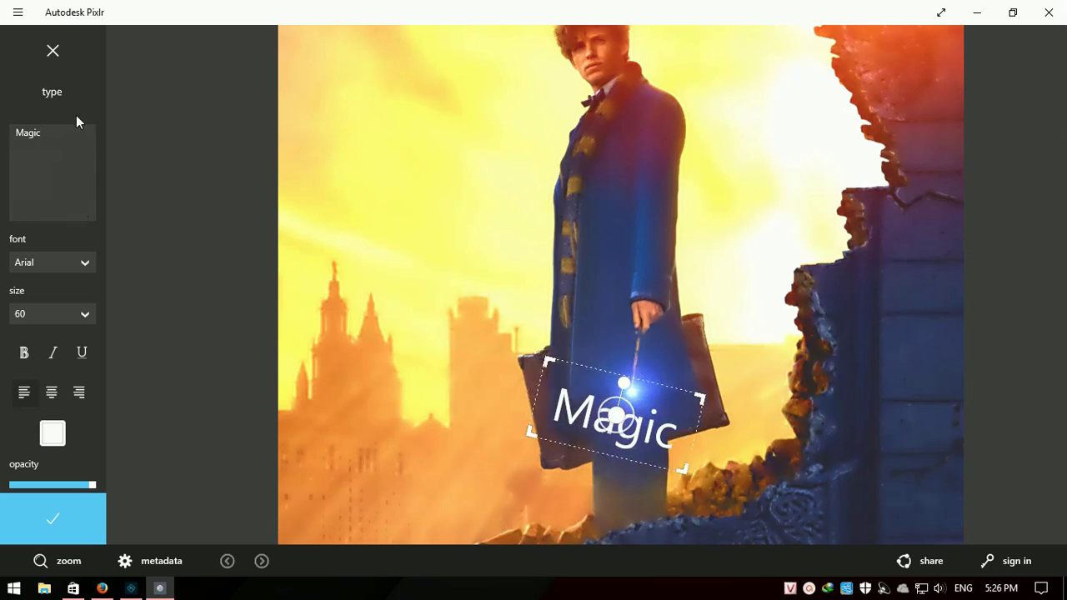
Step: Make the 'Magic' caption bold Segoe Print with yellow sampled from the photo
{"action": "left_click", "coordinate": [84, 263]}
{"action": "left_click_drag", "start_coordinate": [114, 273], "coordinate": [108, 462]}
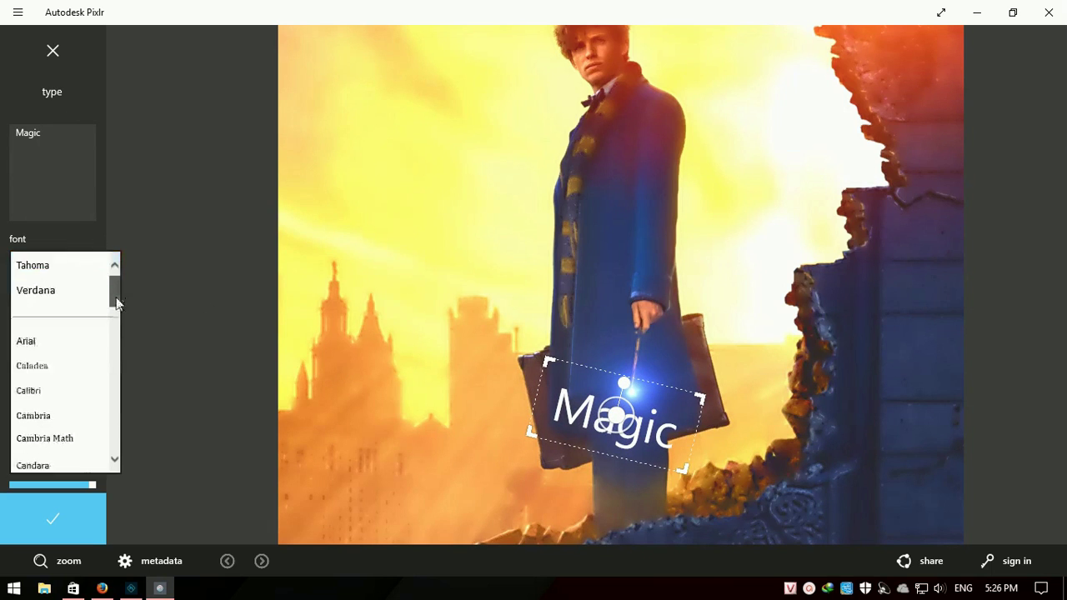
{"action": "scroll", "coordinate": [67, 375], "scroll_direction": "up", "scroll_amount": 5}
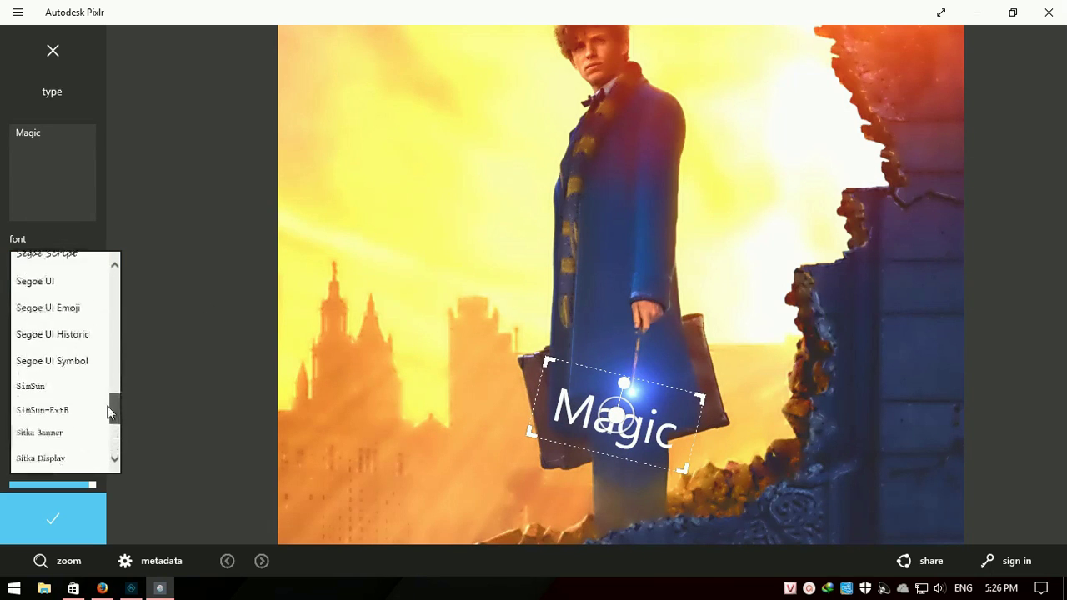
{"action": "left_click", "coordinate": [46, 331]}
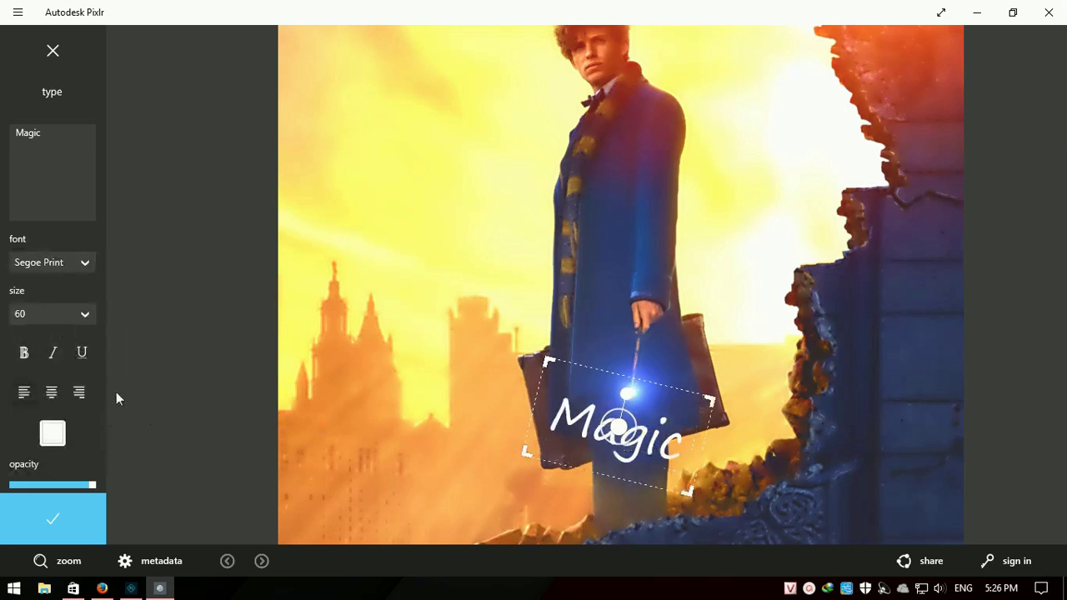
{"action": "left_click", "coordinate": [28, 357]}
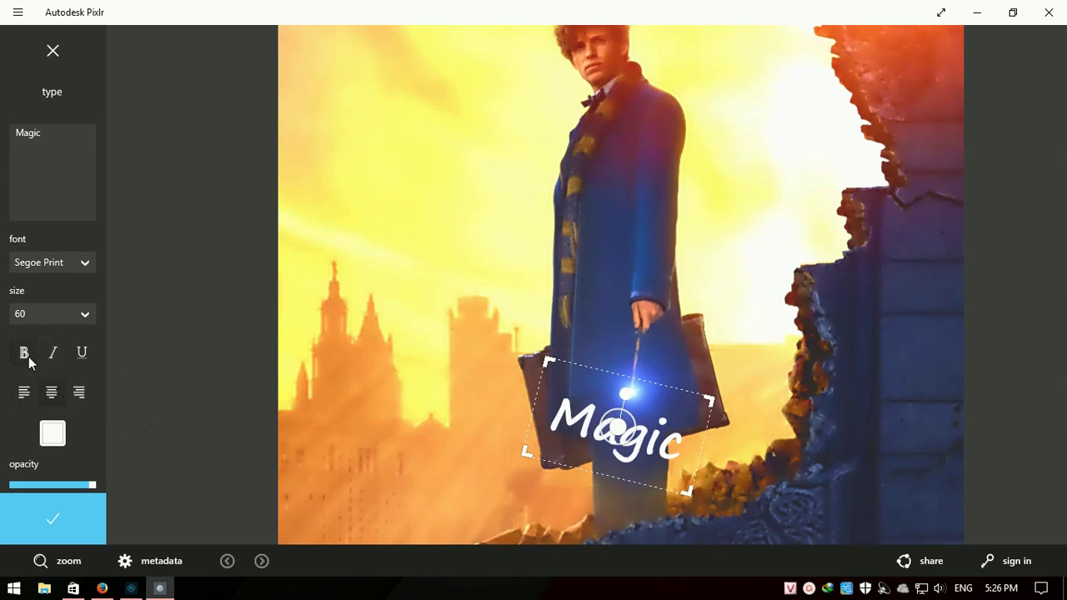
{"action": "left_click", "coordinate": [52, 433]}
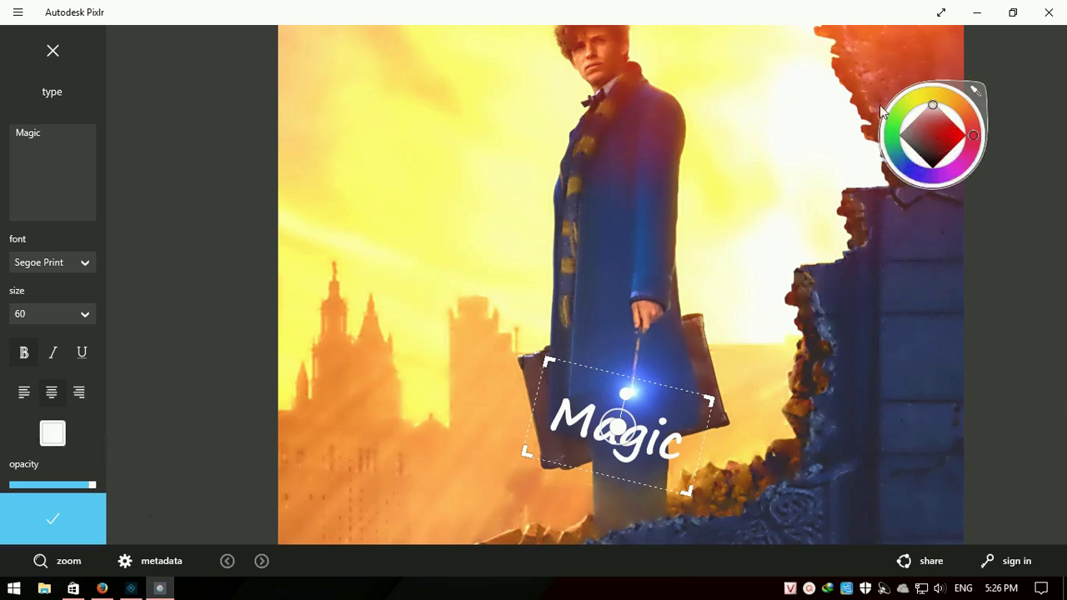
{"action": "left_click", "coordinate": [977, 90]}
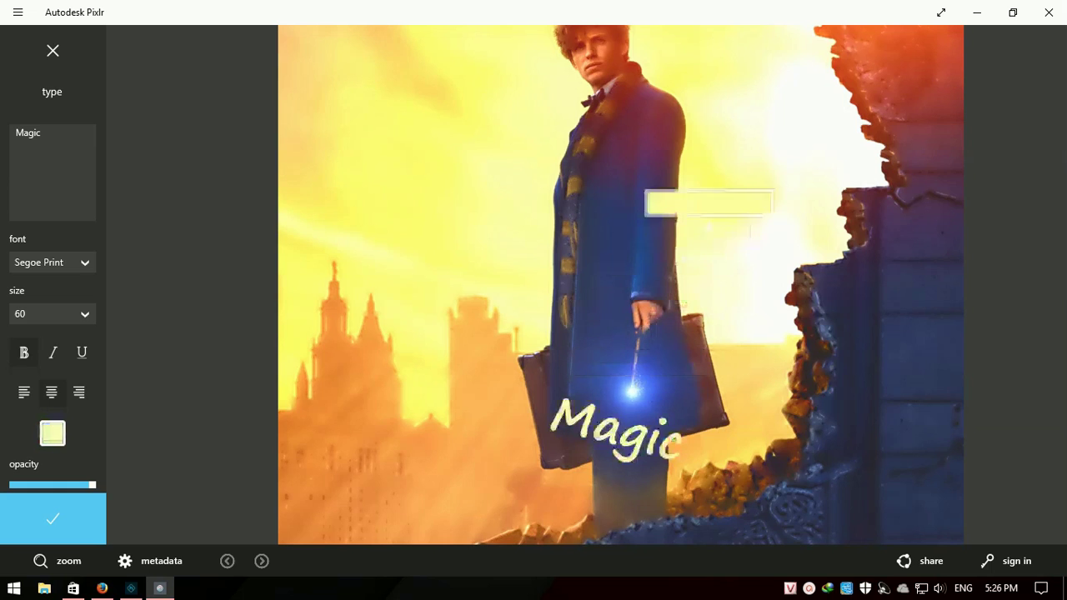
{"action": "left_click", "coordinate": [740, 194]}
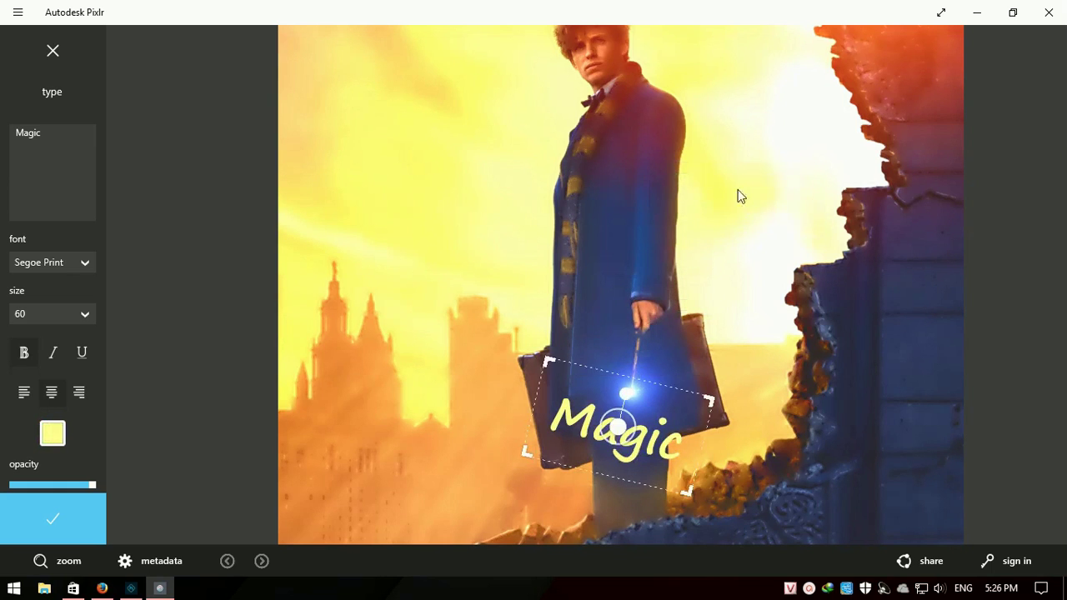
Step: Apply the bold yellow 'Magic' caption over the briefcase and close the type panel
{"action": "left_click", "coordinate": [53, 518]}
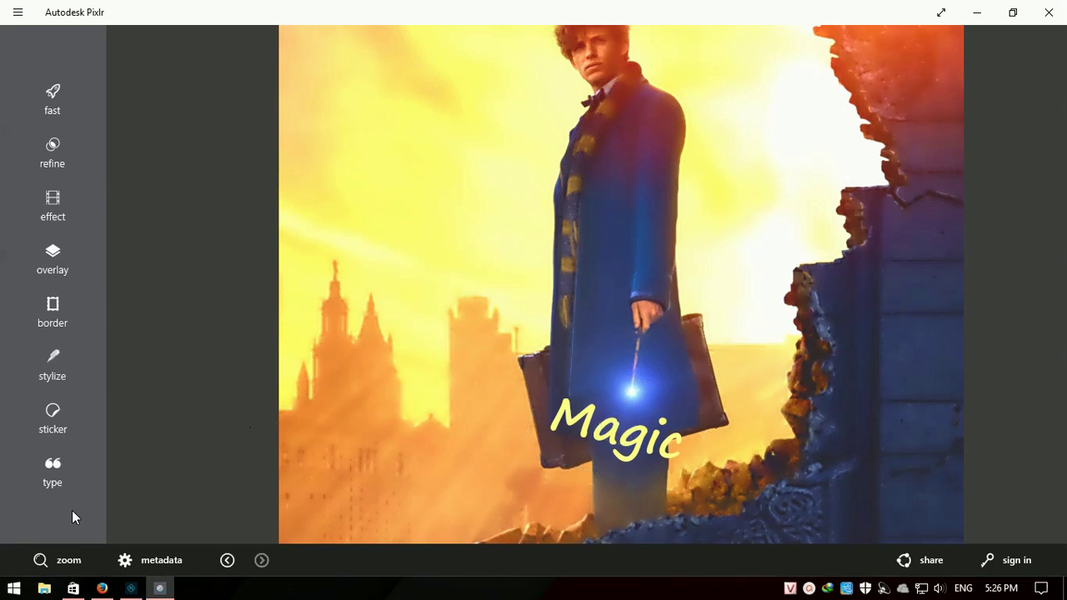
{"action": "scroll", "coordinate": [694, 307], "scroll_direction": "up", "scroll_amount": 2}
{"action": "scroll", "coordinate": [686, 307], "scroll_direction": "down", "scroll_amount": 6}
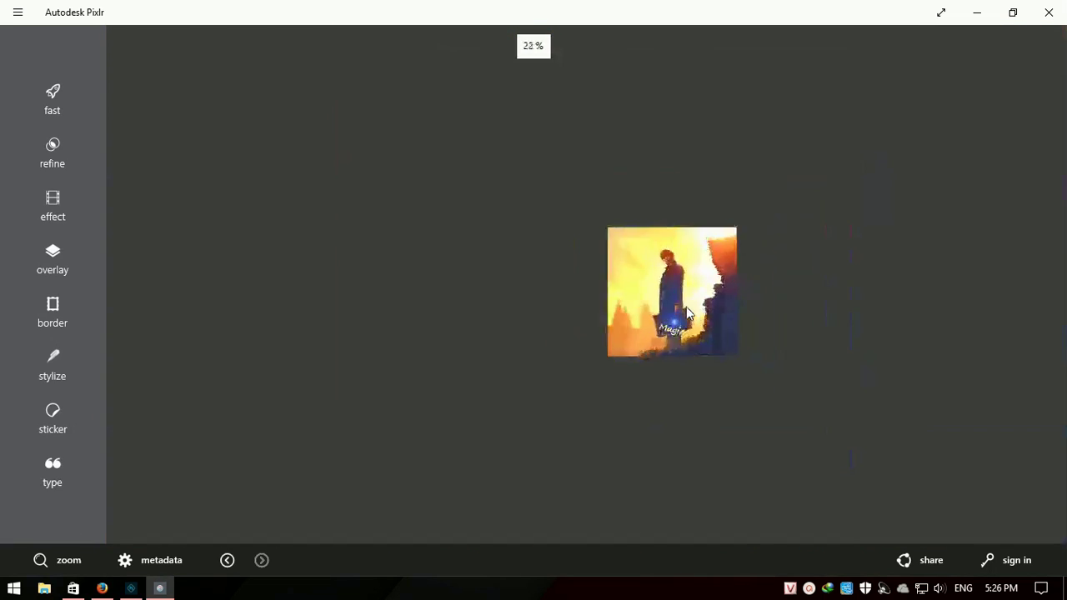
{"action": "scroll", "coordinate": [688, 312], "scroll_direction": "up", "scroll_amount": 2}
{"action": "scroll", "coordinate": [687, 311], "scroll_direction": "up", "scroll_amount": 2}
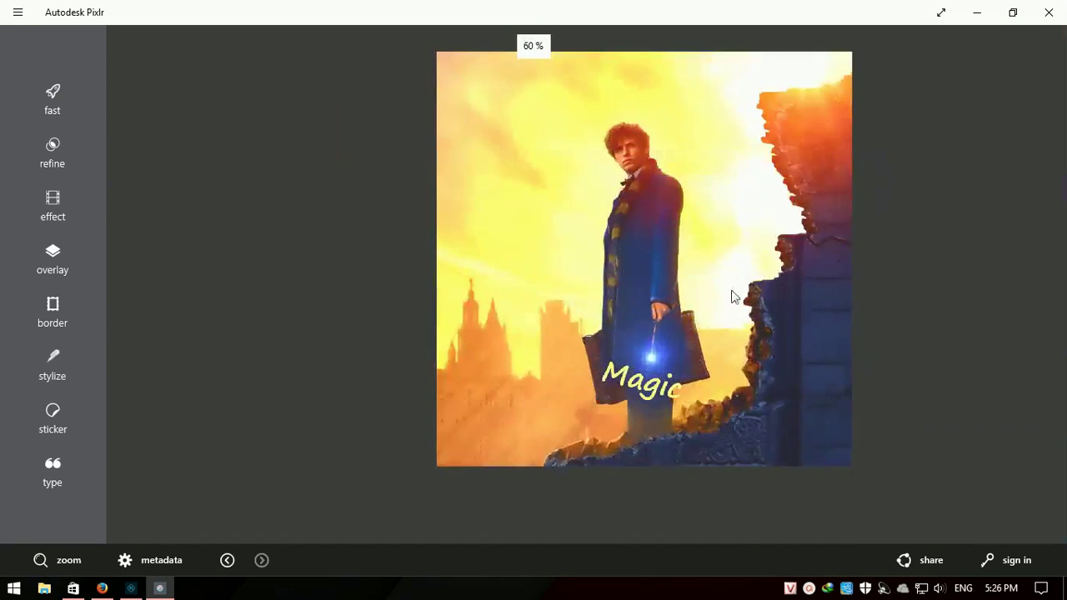